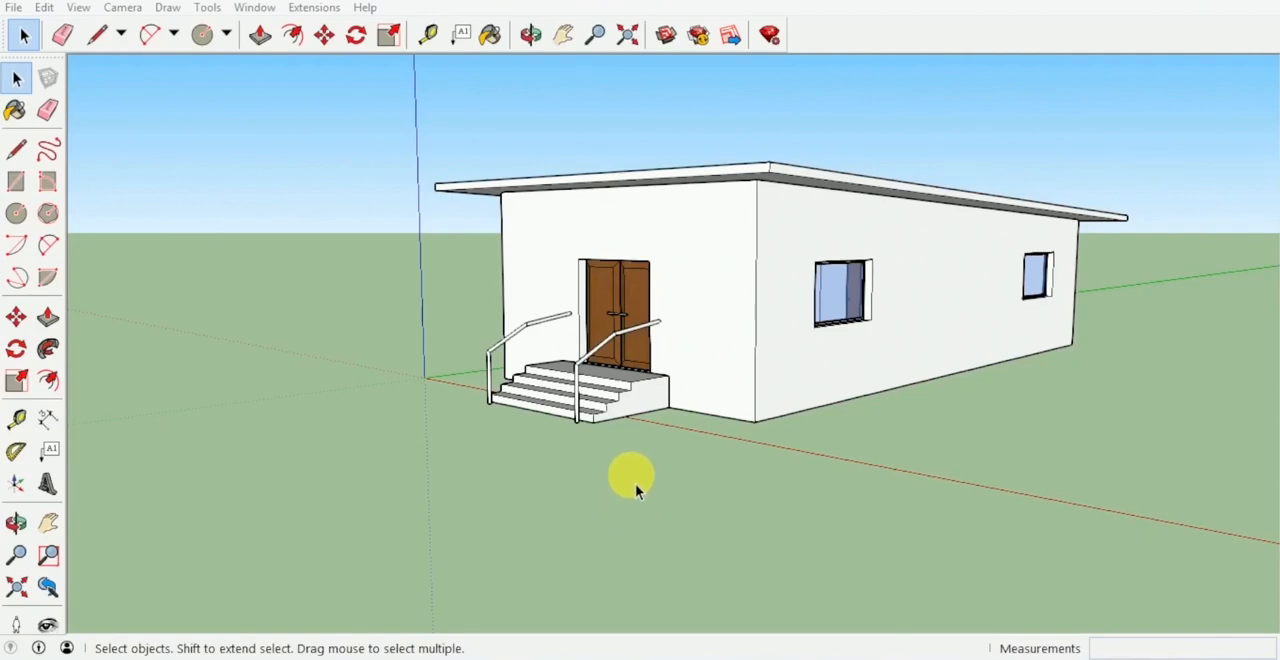
Draw a circle with a radius of 0.225 m on the ground beside the house's window wall.
{"action": "middle_click_drag", "start_coordinate": [629, 449], "coordinate": [345, 441]}
{"action": "scroll", "coordinate": [697, 420], "scroll_direction": "down", "scroll_amount": 3}
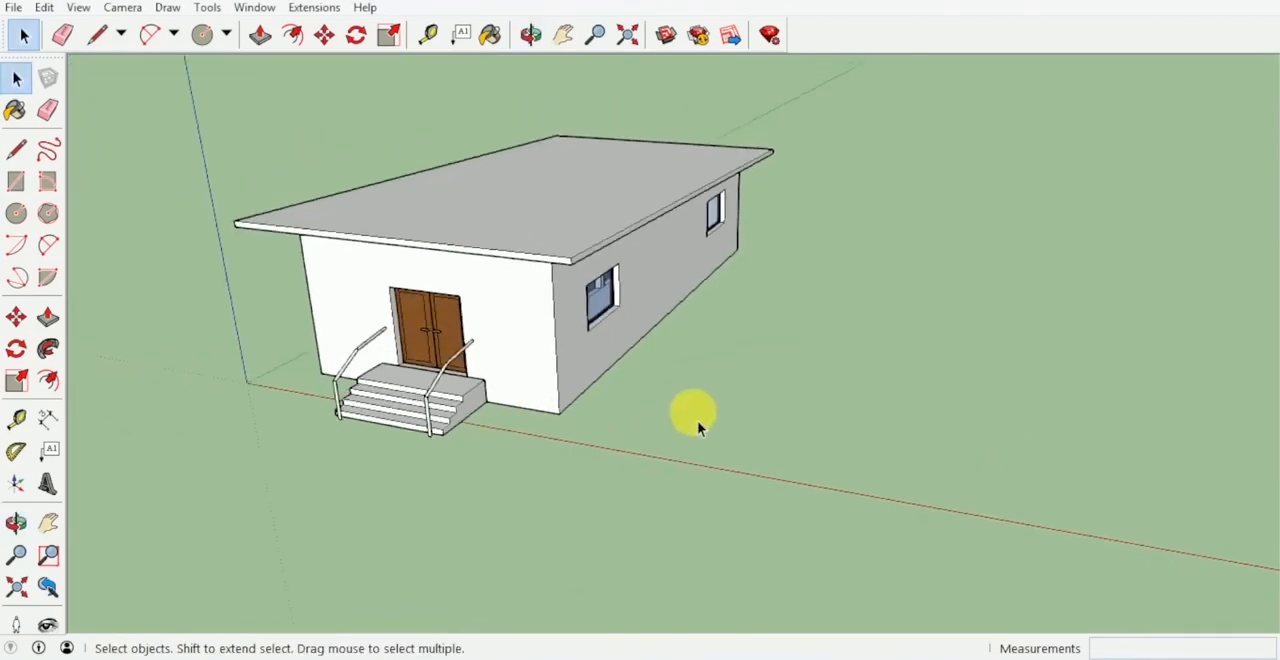
{"action": "middle_click_drag", "start_coordinate": [640, 424], "coordinate": [546, 474]}
{"action": "scroll", "coordinate": [667, 438], "scroll_direction": "up", "scroll_amount": 1}
{"action": "key", "text": "c"}
{"action": "middle_click_drag", "start_coordinate": [650, 407], "coordinate": [586, 449]}
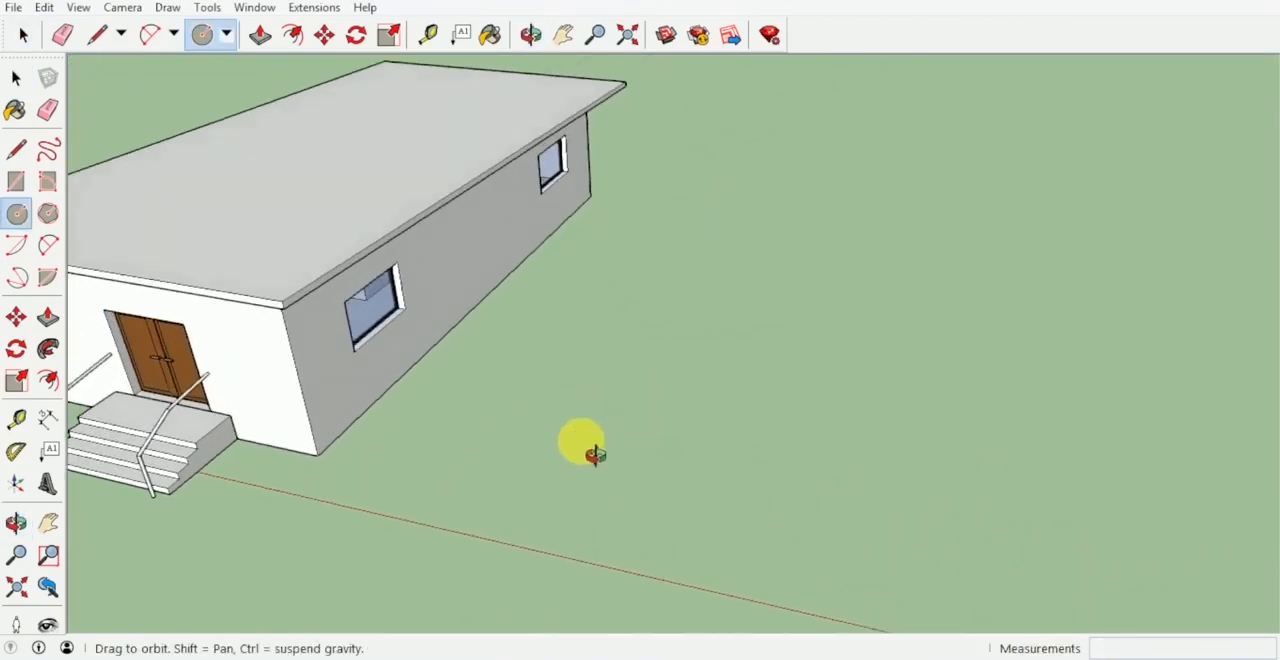
{"action": "scroll", "coordinate": [643, 443], "scroll_direction": "up", "scroll_amount": 6}
{"action": "left_click", "coordinate": [637, 383]}
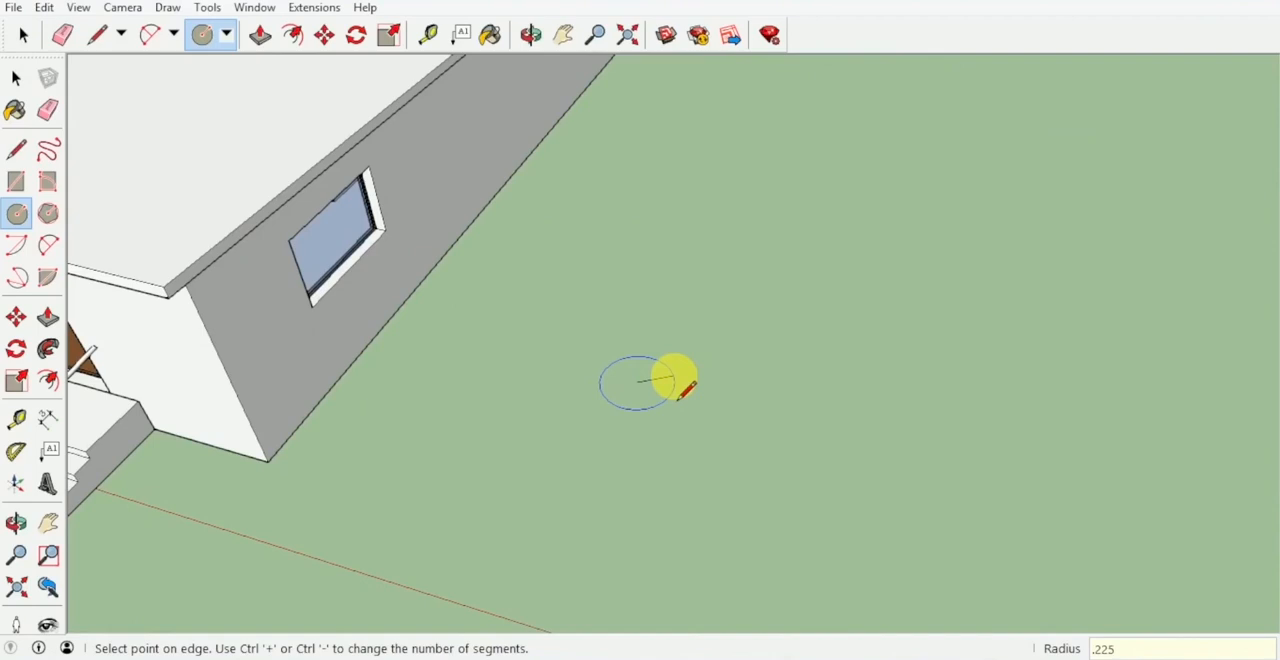
{"action": "key", "text": "Return"}
Push/Pull the circle into a thin disc and make the whole disc a group.
{"action": "scroll", "coordinate": [630, 385], "scroll_direction": "up", "scroll_amount": 5}
{"action": "key", "text": "p"}
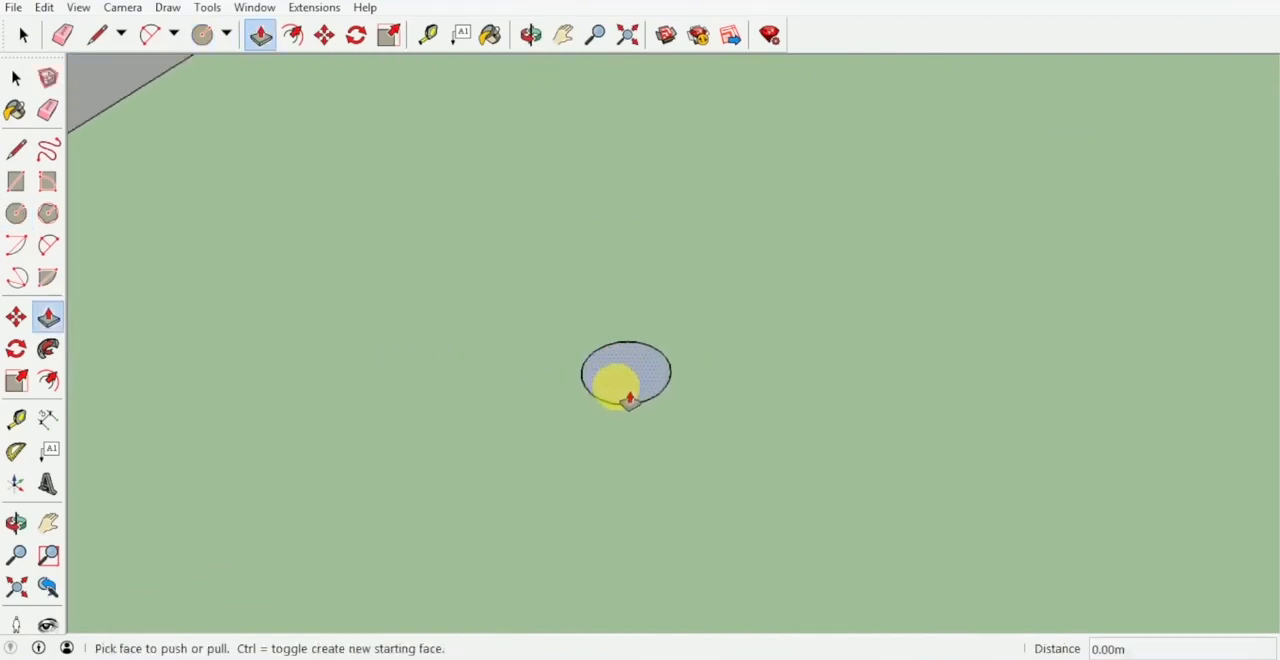
{"action": "left_click_drag", "start_coordinate": [630, 400], "coordinate": [641, 395]}
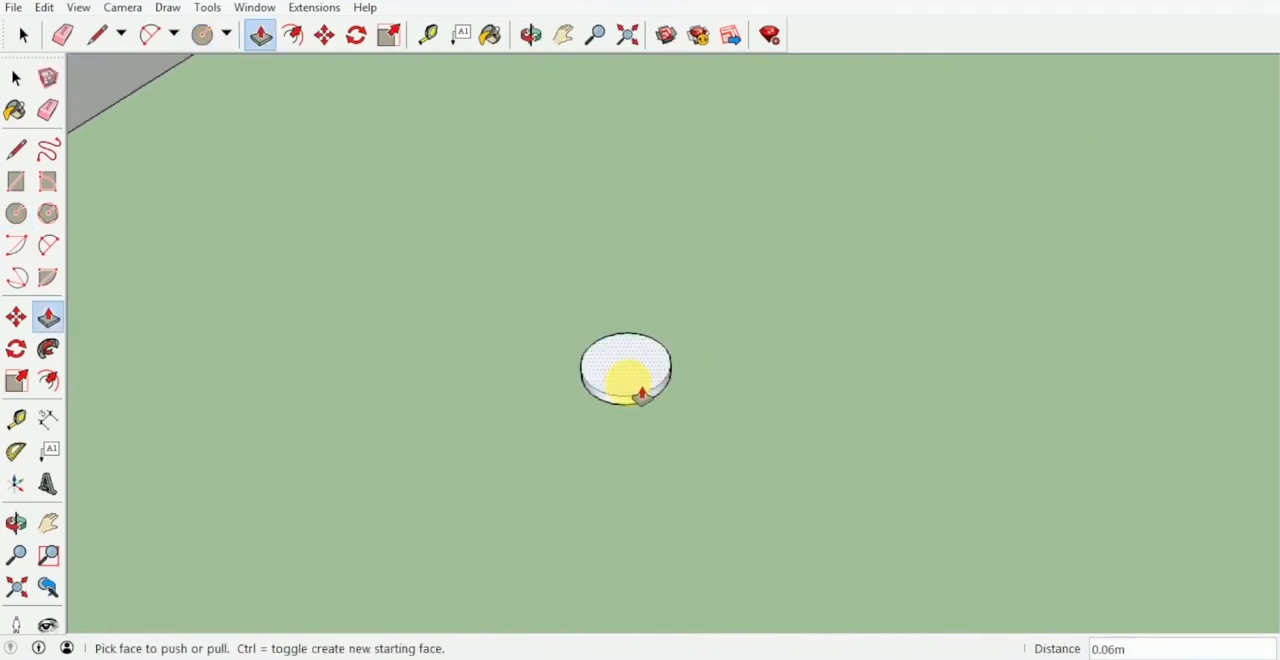
{"action": "left_click", "coordinate": [649, 391]}
{"action": "key", "text": "space"}
{"action": "left_click_drag", "start_coordinate": [703, 420], "coordinate": [534, 303]}
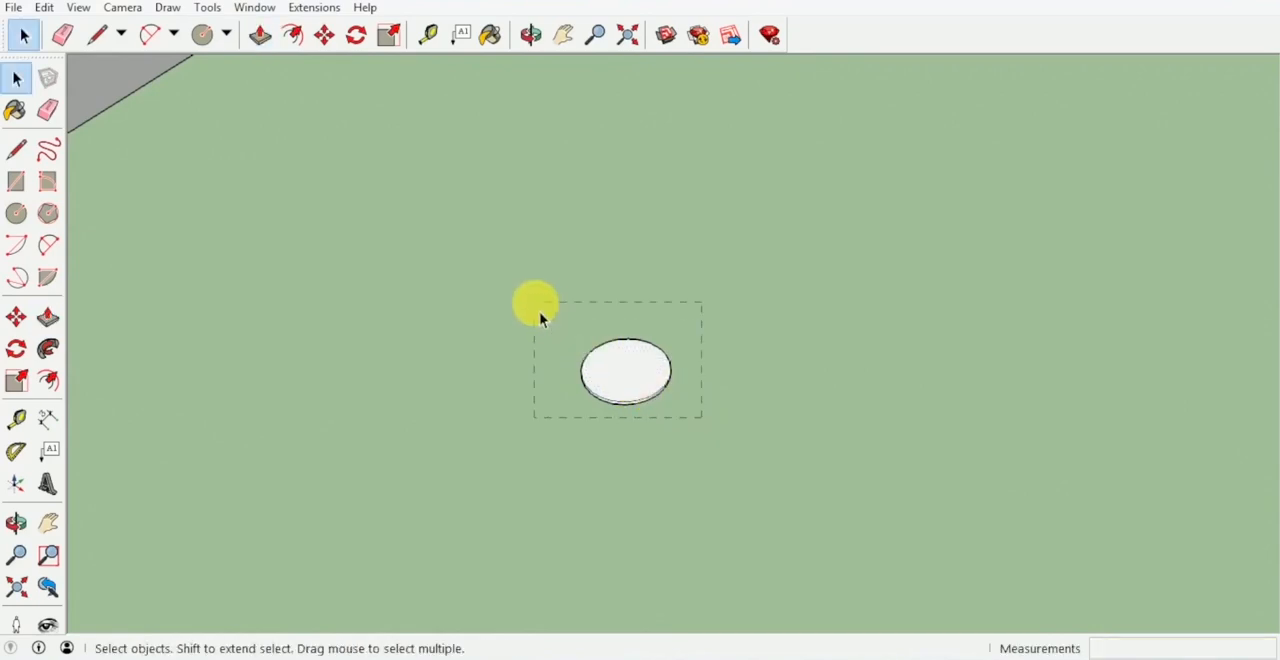
{"action": "right_click", "coordinate": [632, 368]}
{"action": "left_click", "coordinate": [752, 143]}
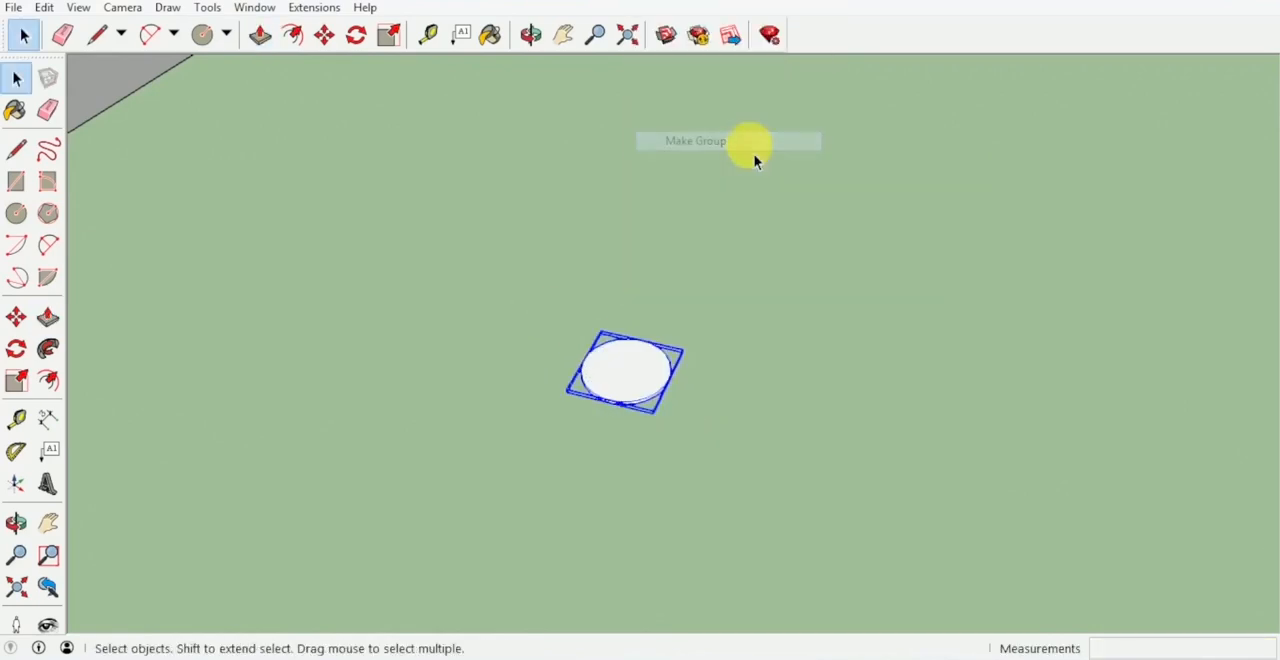
Draw a guide line on the disc between its edge and centre, marking off a 0.05 m segment from the edge.
{"action": "middle_click_drag", "start_coordinate": [645, 393], "coordinate": [586, 386]}
{"action": "key", "text": "l"}
{"action": "scroll", "coordinate": [615, 402], "scroll_direction": "up", "scroll_amount": 3}
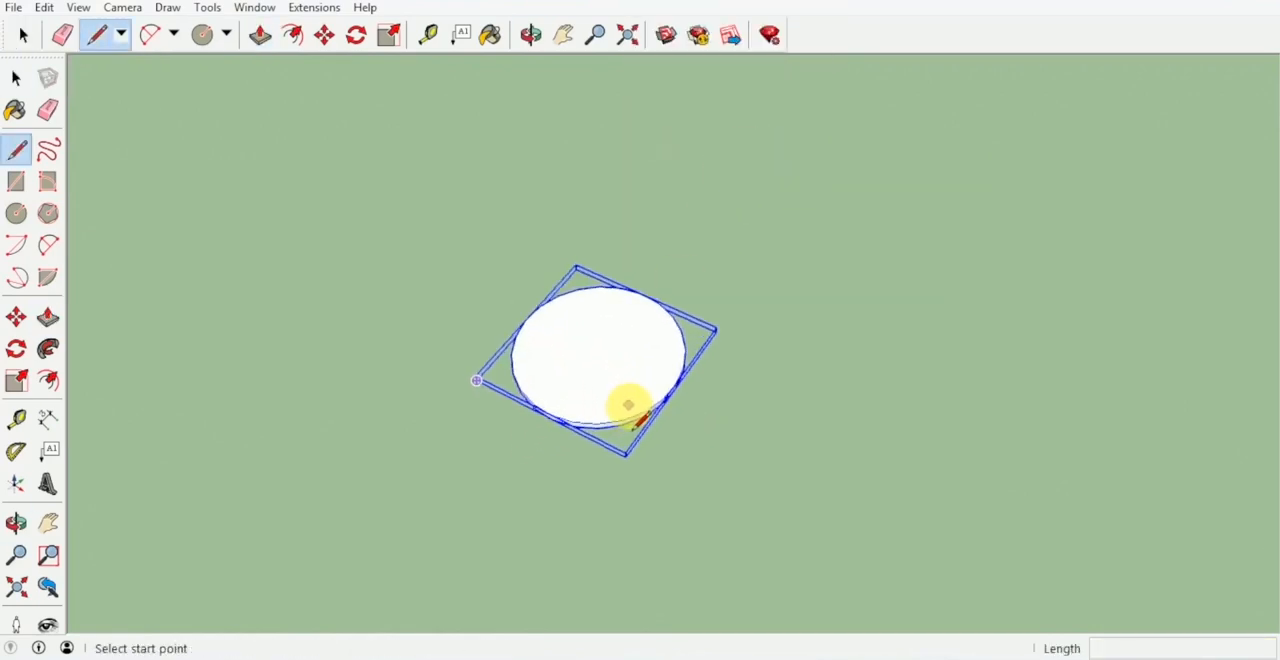
{"action": "left_click", "coordinate": [645, 413]}
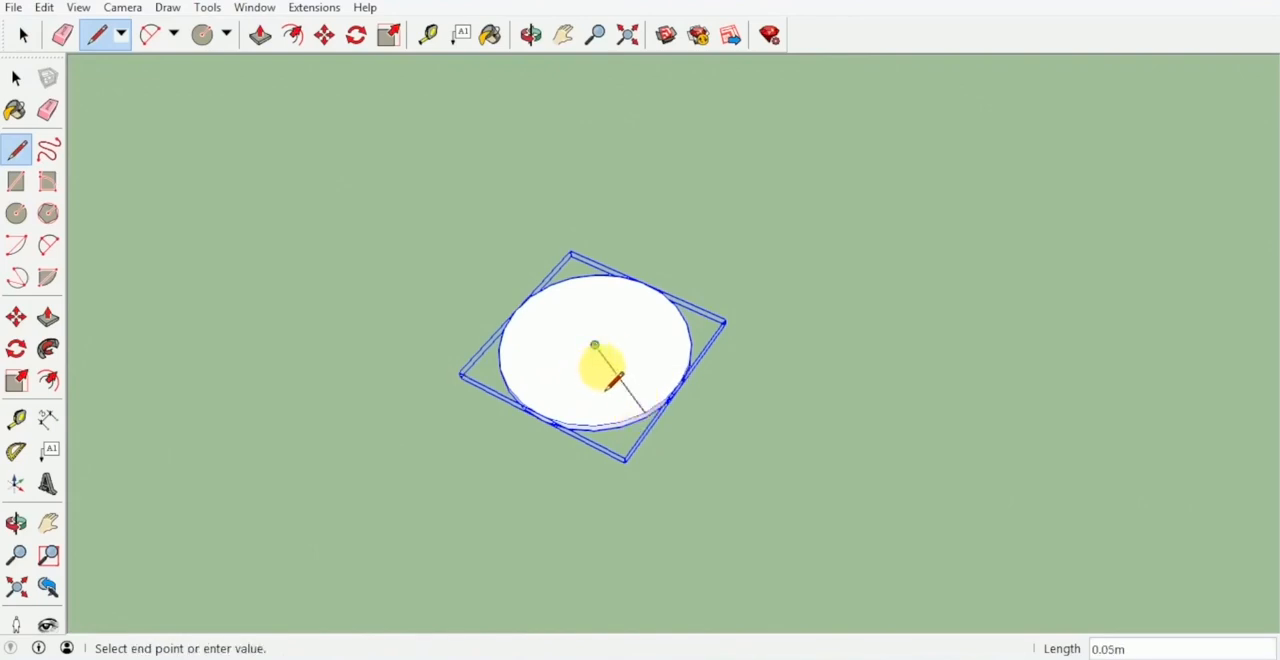
Draw a circle with a radius of 0.02 m centred on the guide line's division point near the disc's edge.
{"action": "key", "text": "c"}
{"action": "scroll", "coordinate": [631, 394], "scroll_direction": "up", "scroll_amount": 3}
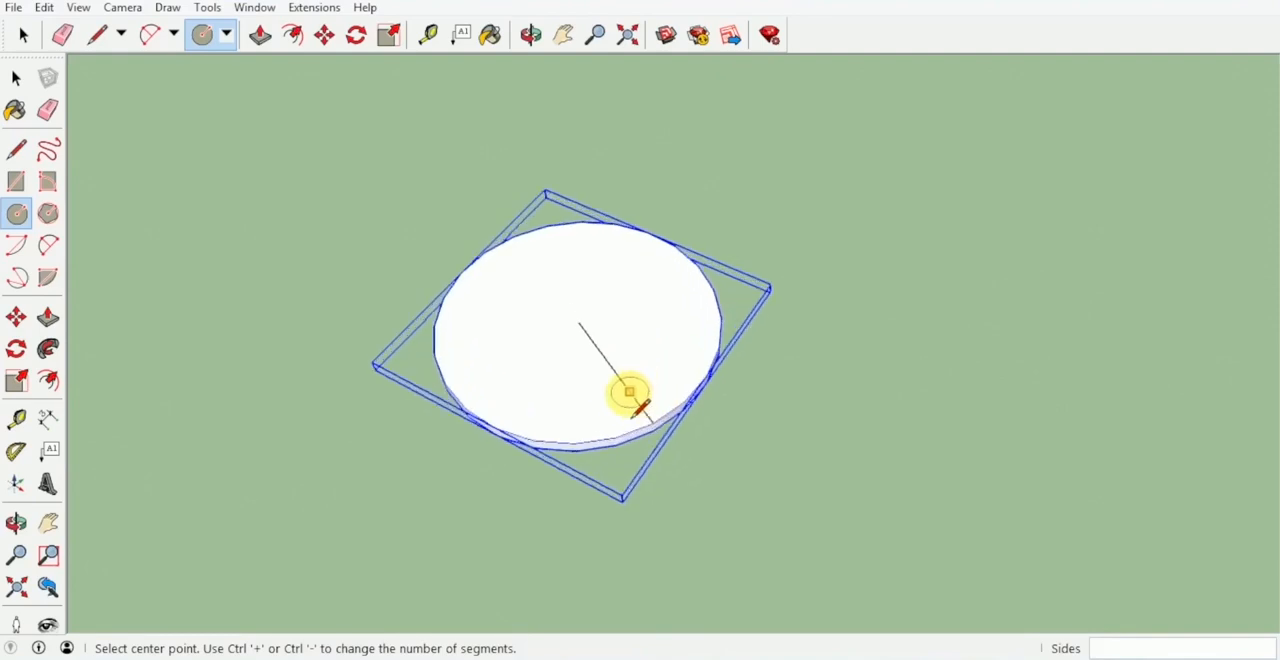
{"action": "left_click", "coordinate": [633, 397]}
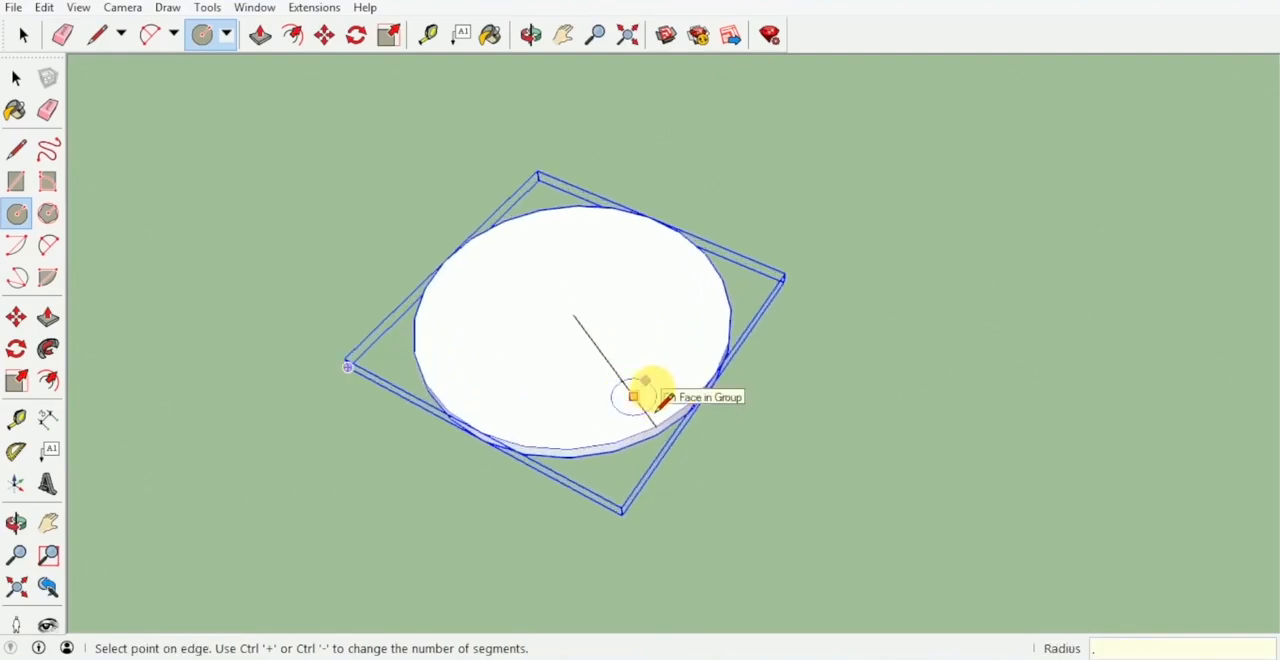
{"action": "type", "text": ".02"}
{"action": "key", "text": "Return"}
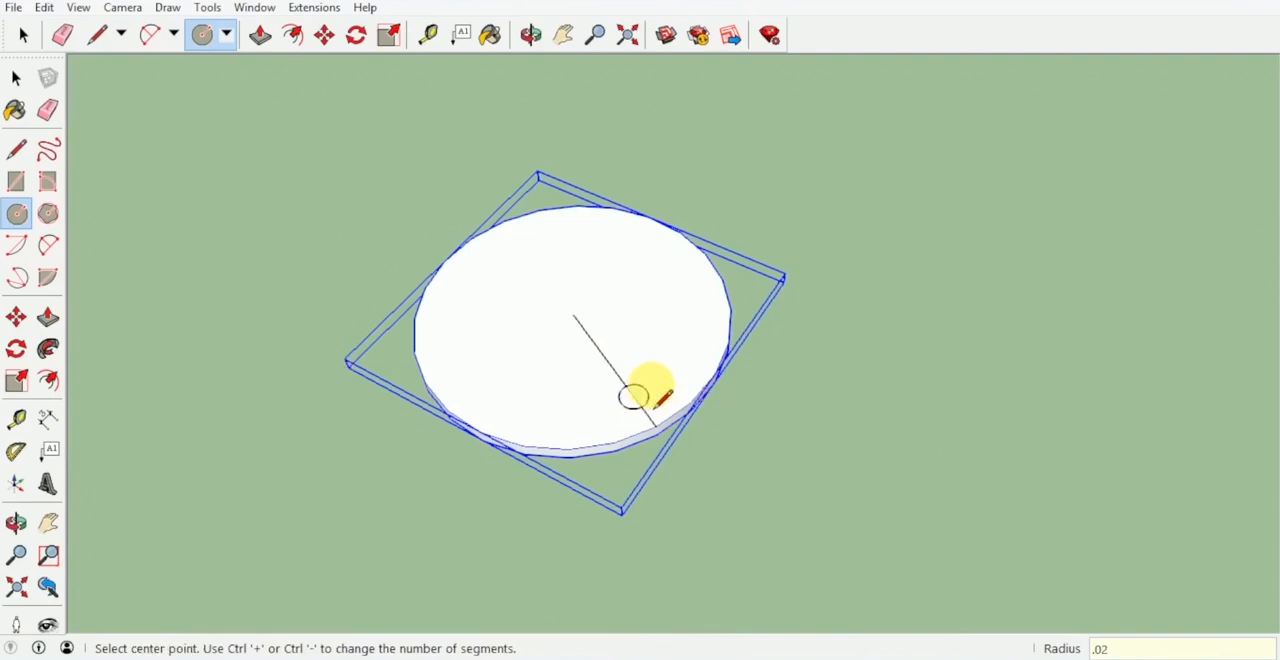
Turn the small circle into a component with its own definition name, replacing the selection.
{"action": "key", "text": "e"}
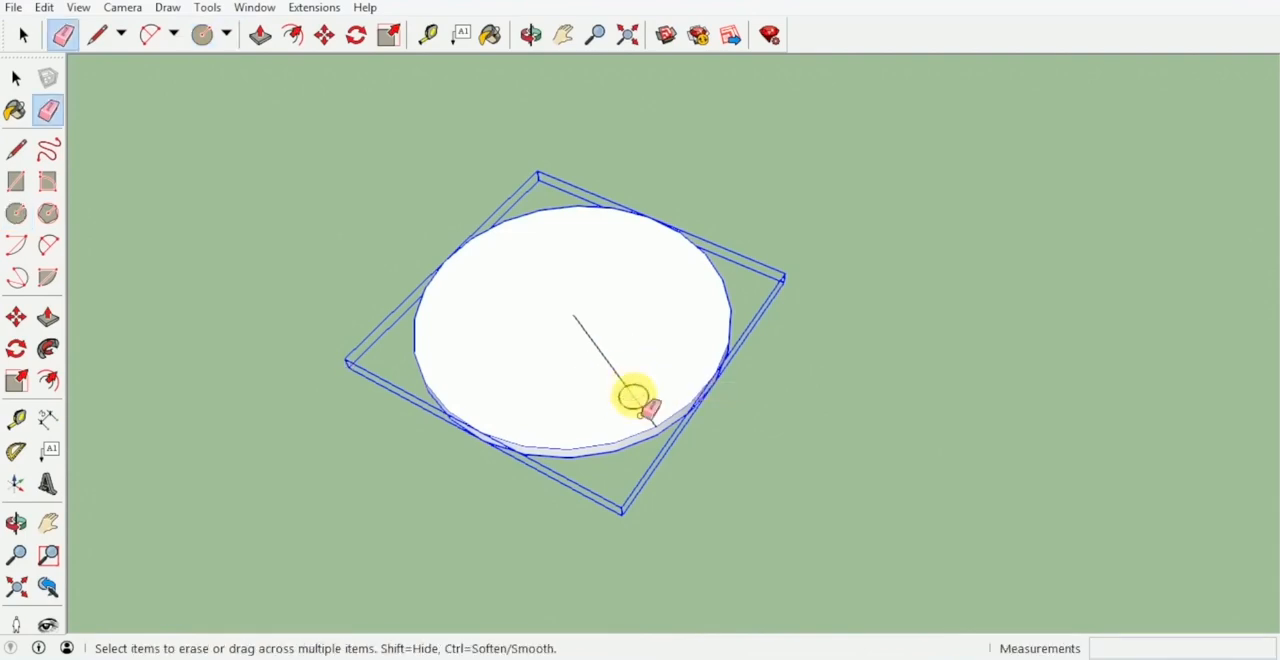
{"action": "key", "text": "space"}
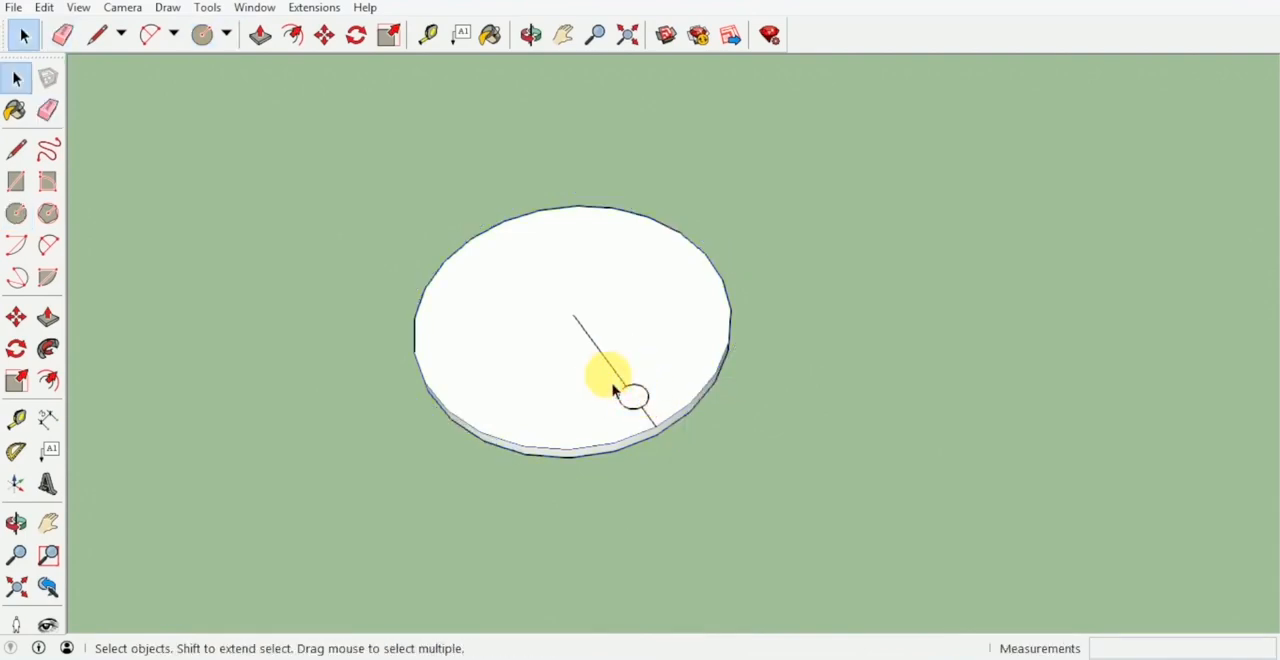
{"action": "right_click", "coordinate": [643, 411]}
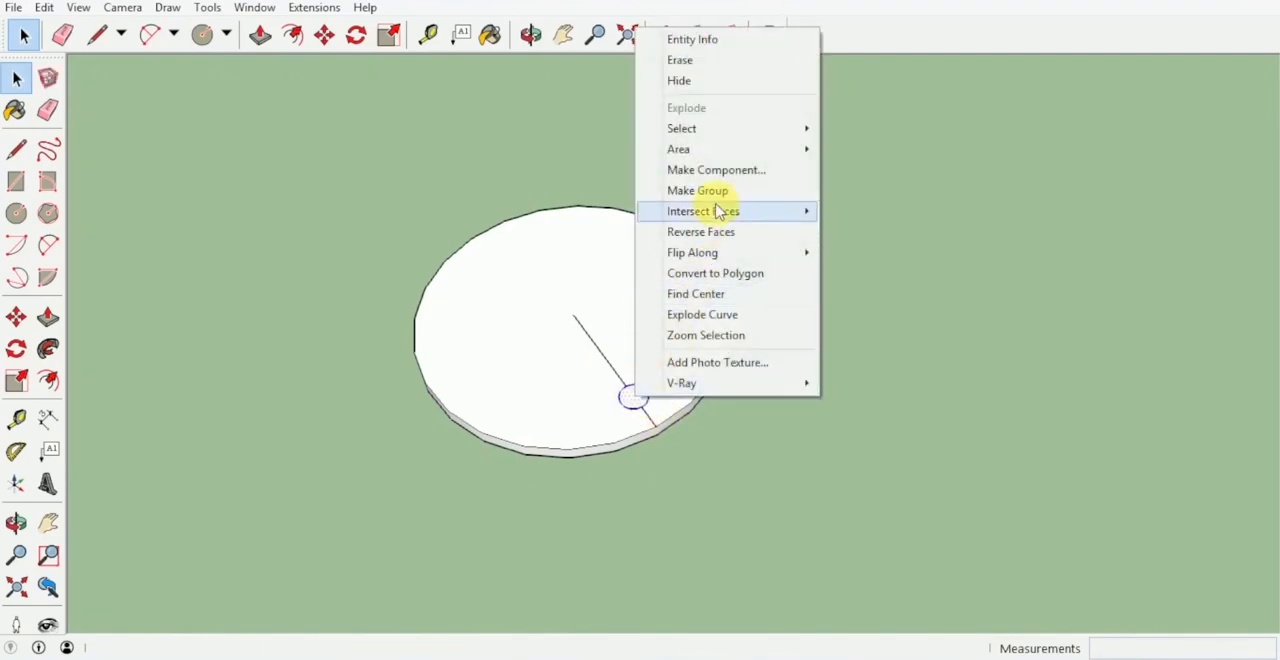
{"action": "left_click", "coordinate": [714, 170]}
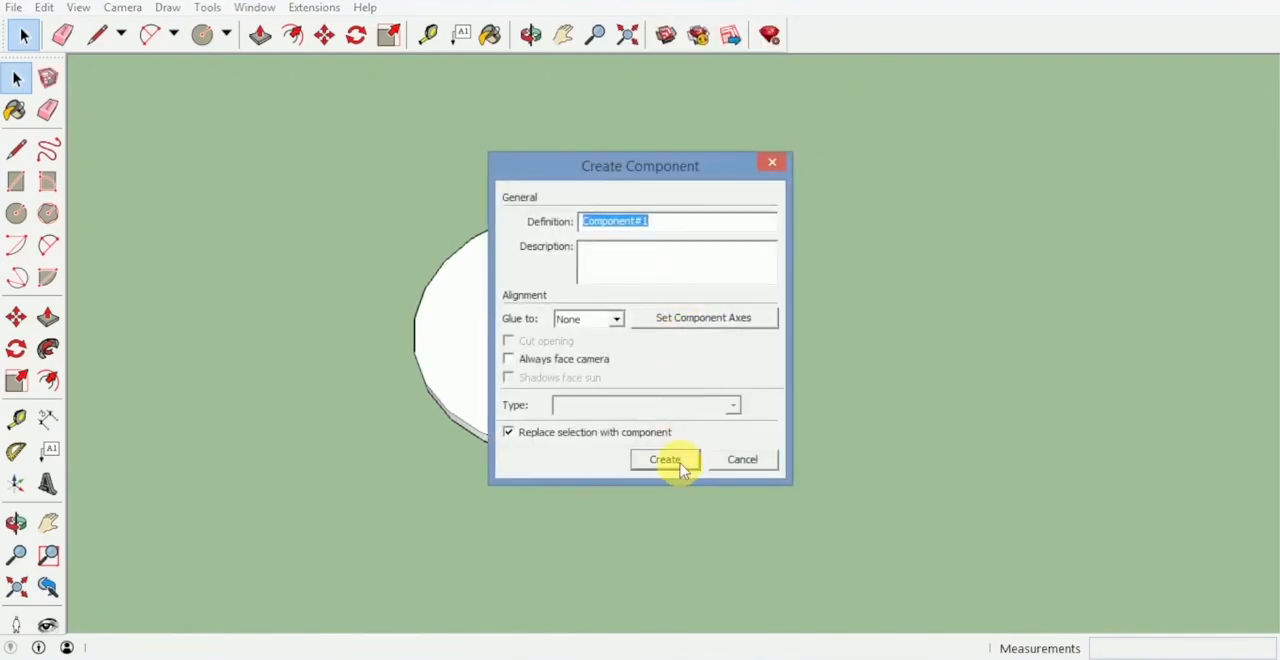
{"action": "key", "text": "BackSpace"}
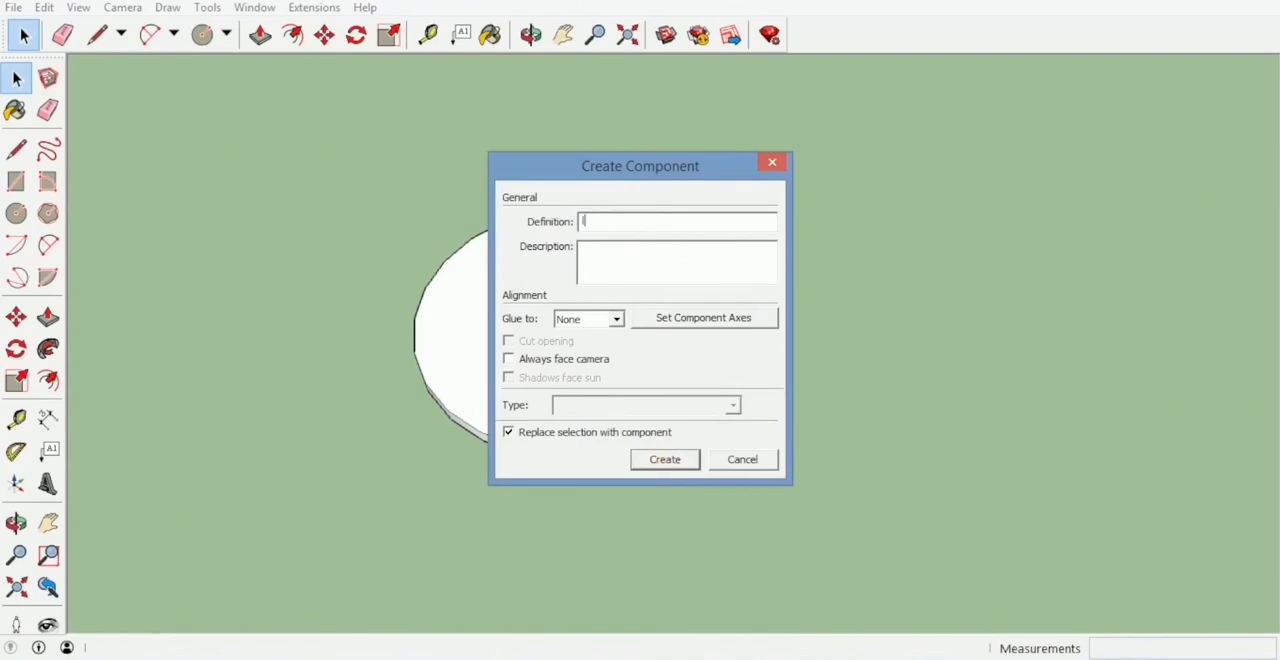
{"action": "left_click", "coordinate": [681, 463]}
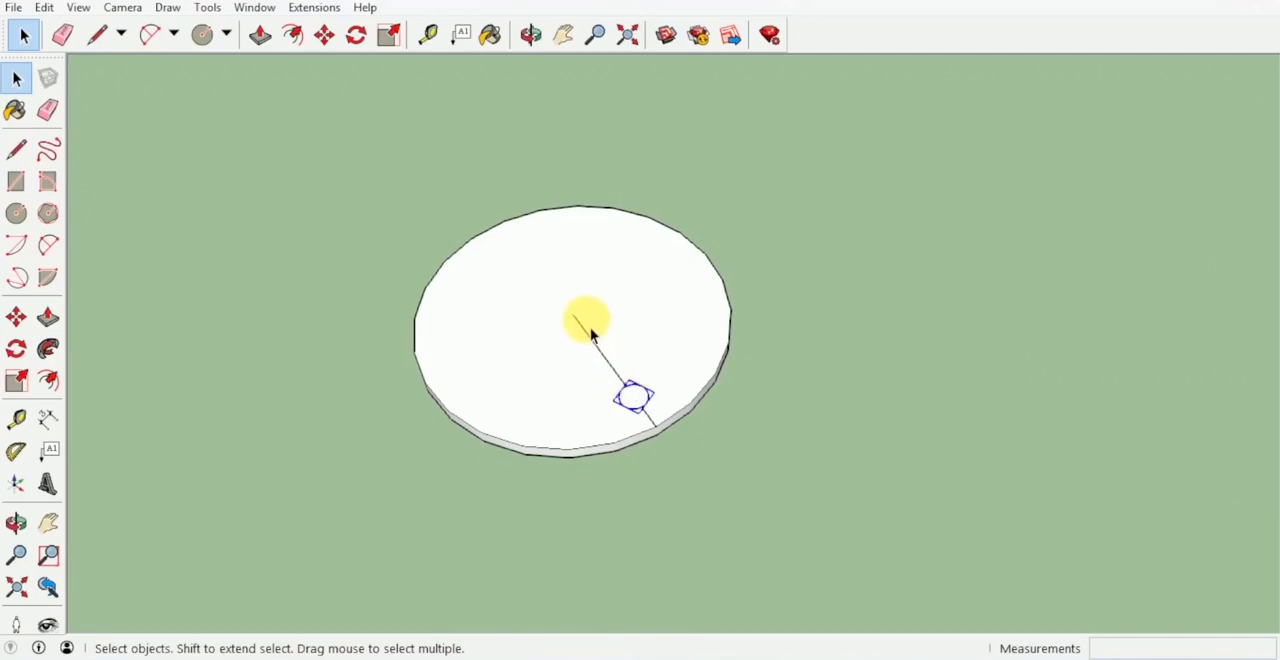
Rotate-copy the small circle component about the disc's centre, using *3 for three evenly spaced copies.
{"action": "key", "text": "q"}
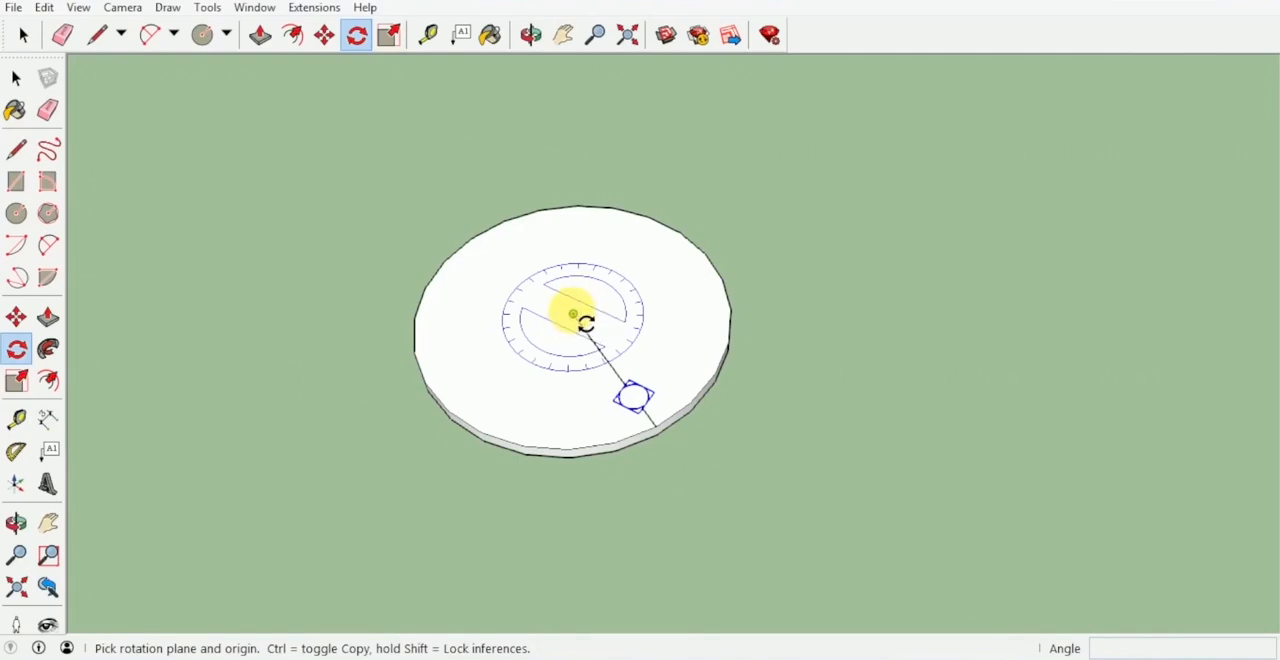
{"action": "left_click", "coordinate": [573, 314]}
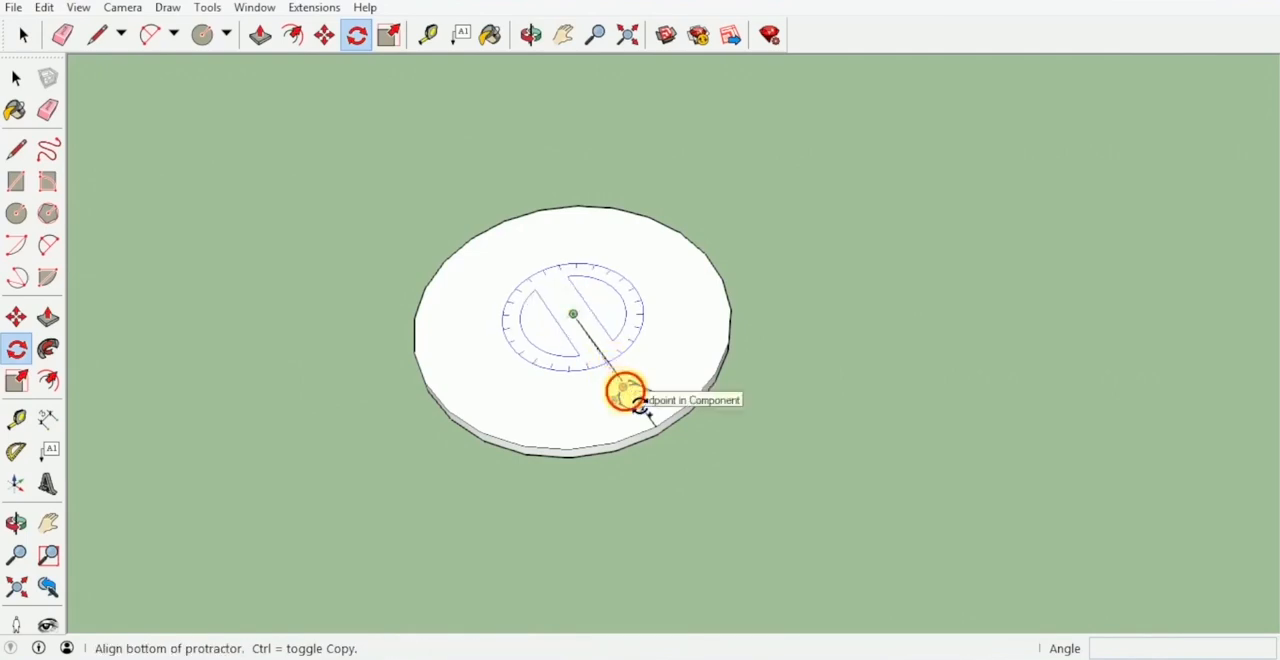
{"action": "left_click", "coordinate": [637, 398]}
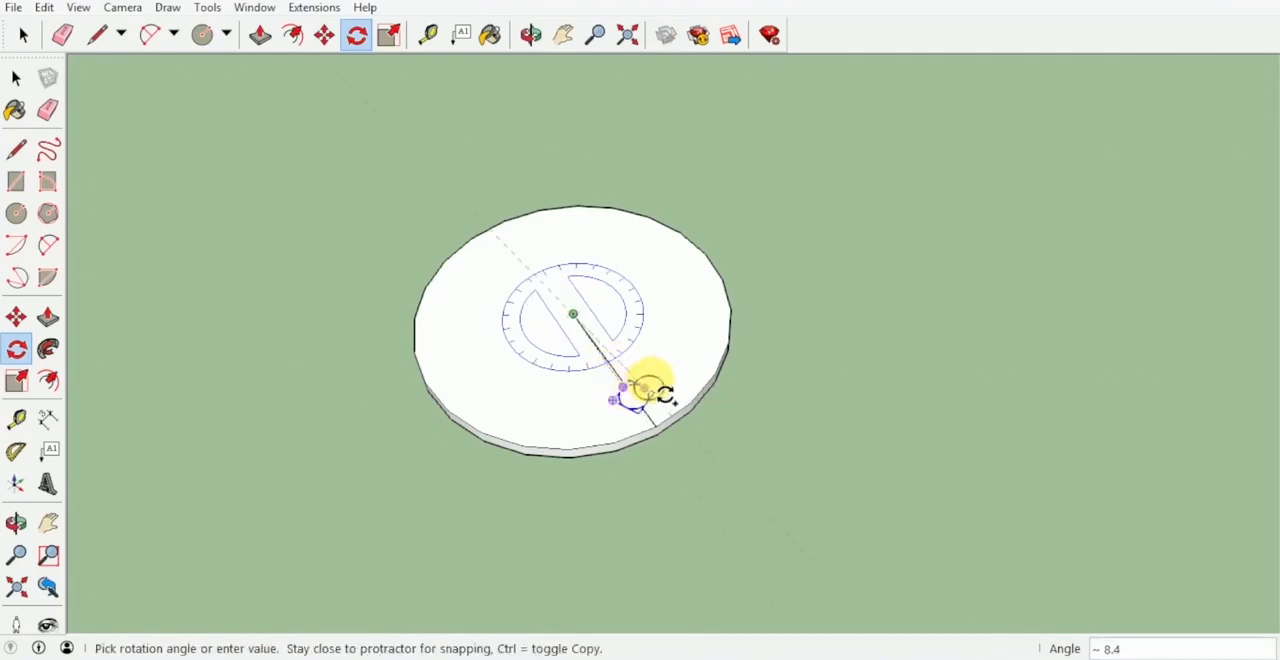
{"action": "left_click", "coordinate": [688, 290]}
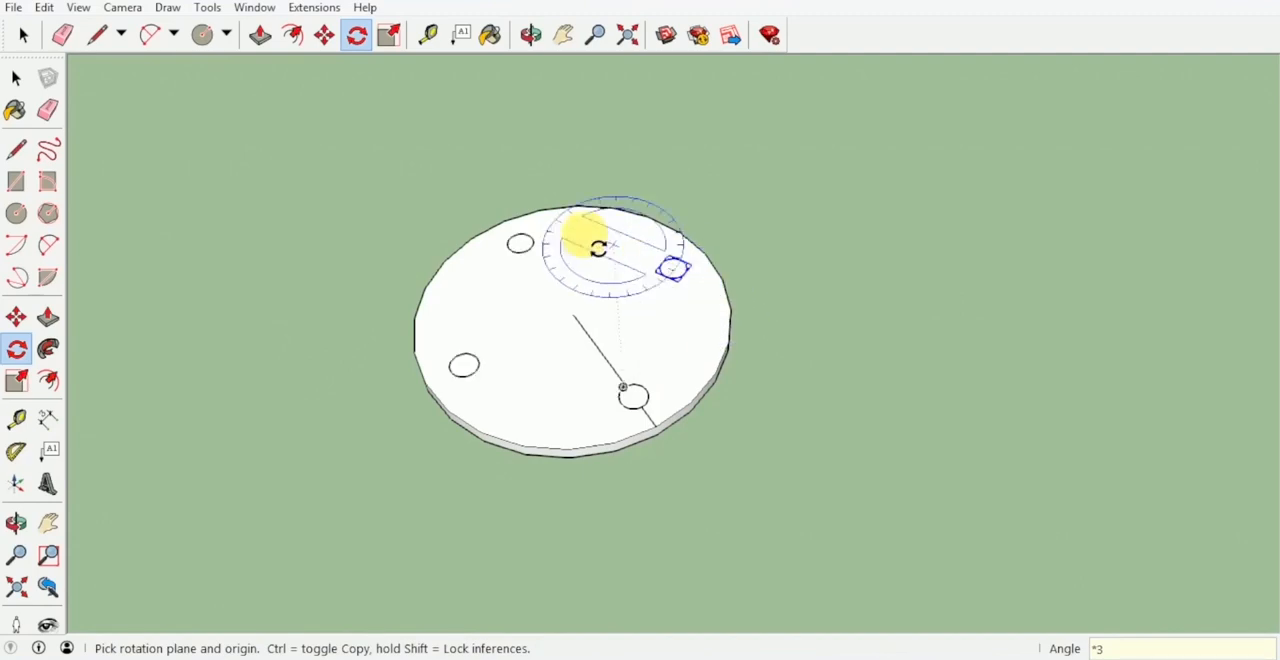
Erase both segments of the guide line on the disc.
{"action": "key", "text": "e"}
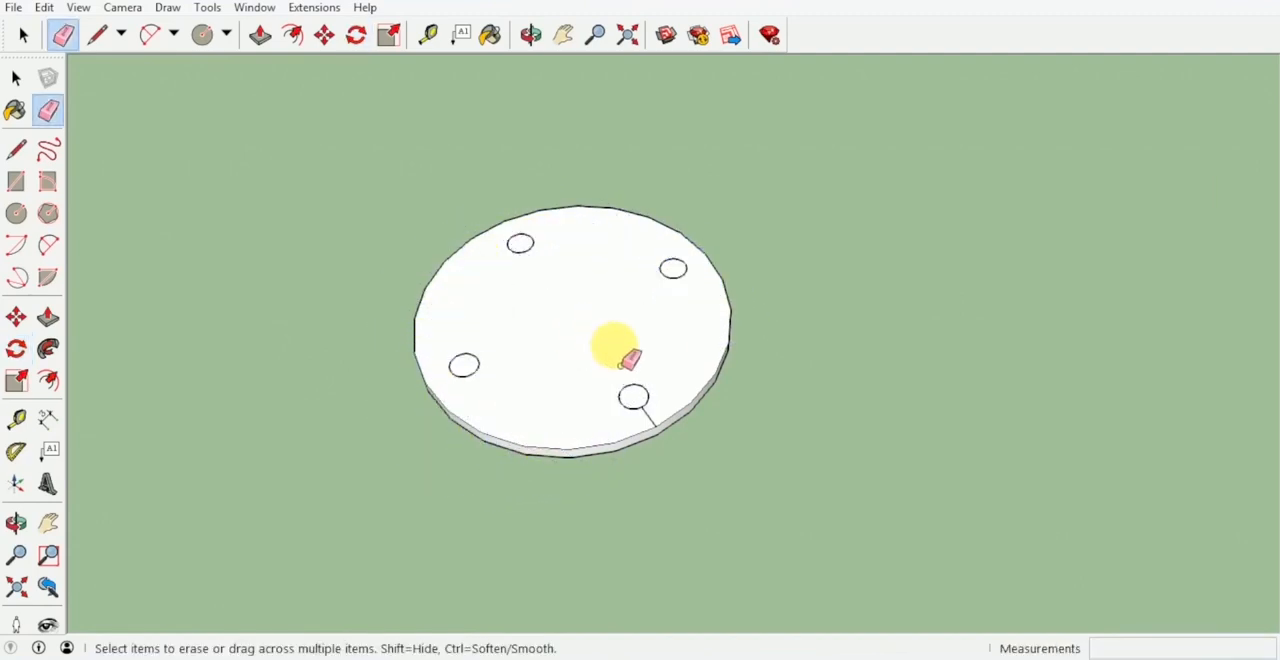
{"action": "left_click", "coordinate": [645, 418]}
{"action": "mouse_move", "coordinate": [672, 400]}
{"action": "middle_mouse_down"}
{"action": "mouse_move", "coordinate": [513, 358]}
{"action": "mouse_move", "coordinate": [597, 367]}
{"action": "middle_mouse_up"}
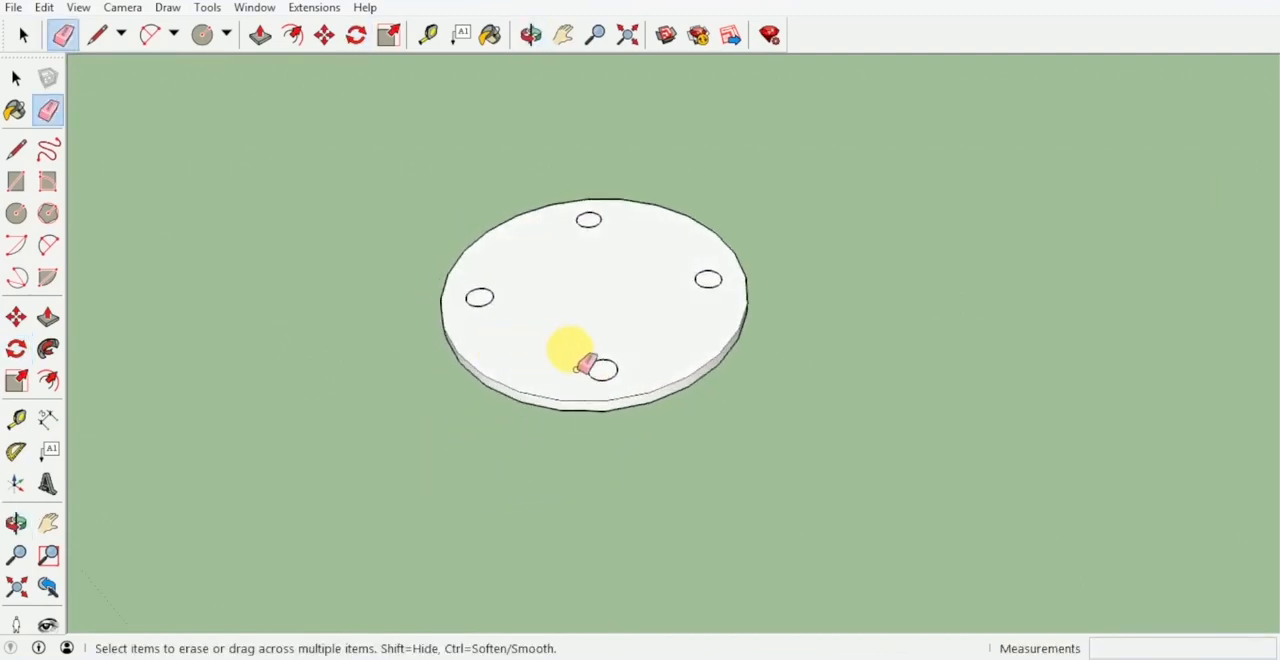
{"action": "scroll", "coordinate": [640, 318], "scroll_direction": "up", "scroll_amount": 2}
{"action": "key", "text": "space"}
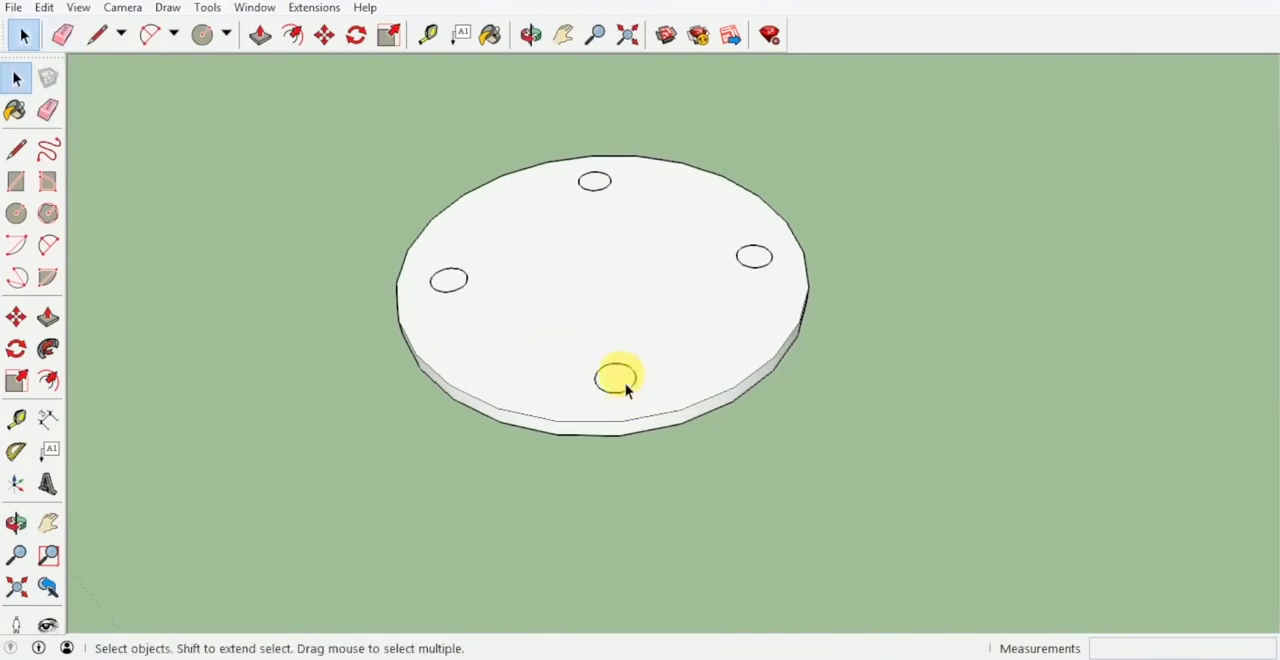
Edit the front small circle component and Push/Pull its face up 0.45 m to form the legs.
{"action": "double_click", "coordinate": [624, 383]}
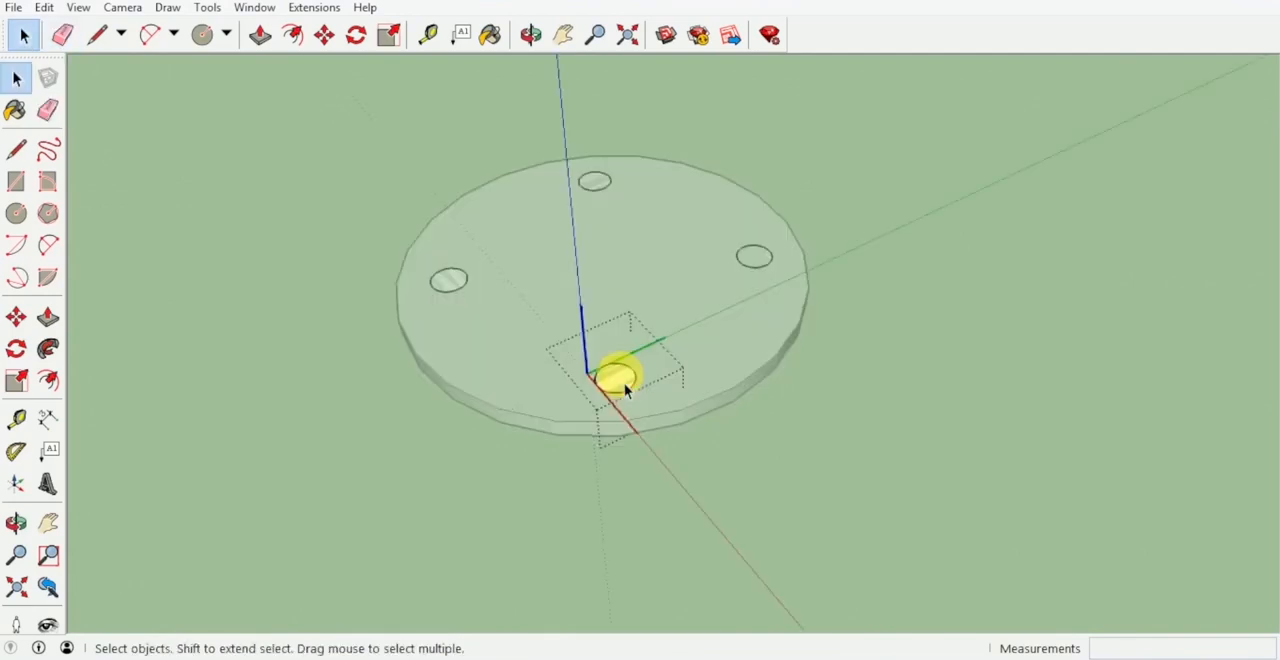
{"action": "key", "text": "p"}
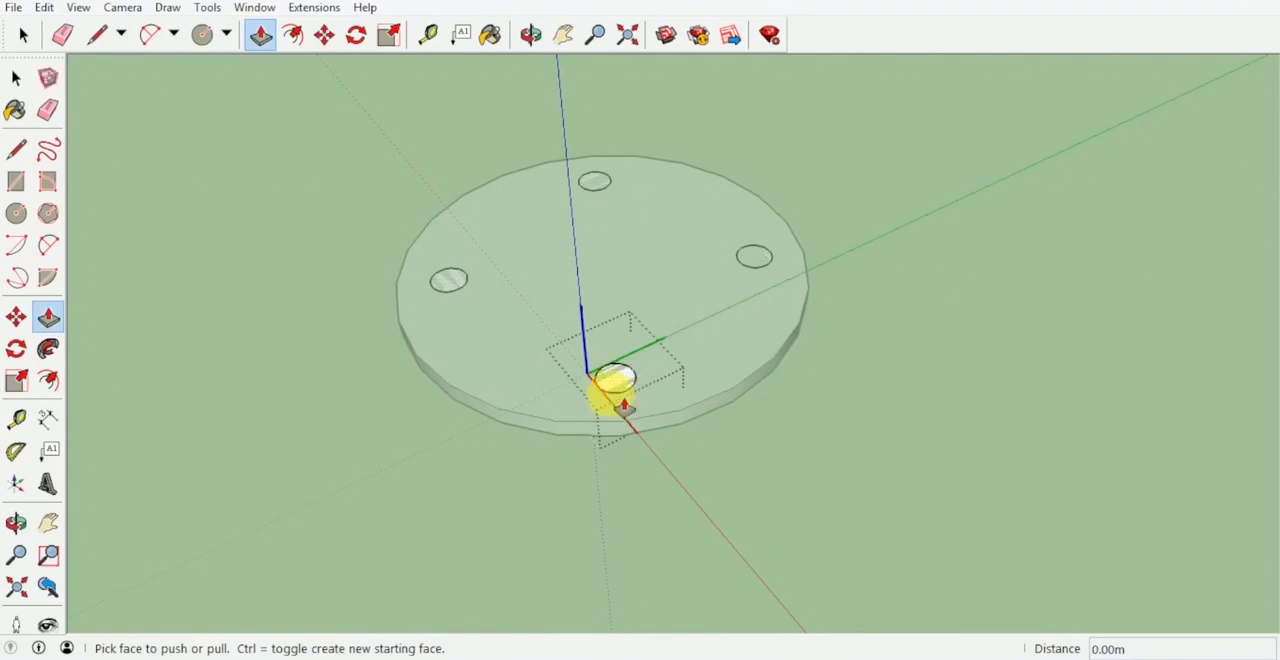
{"action": "left_click", "coordinate": [633, 398]}
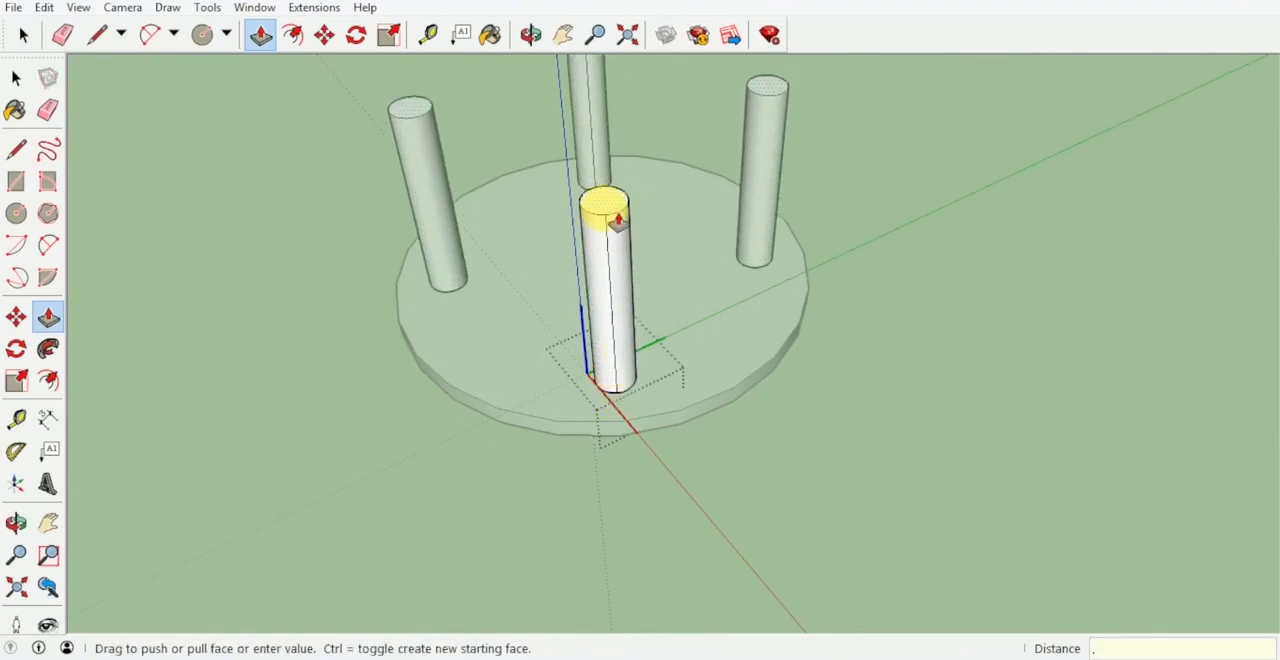
{"action": "key", "text": "Return"}
{"action": "scroll", "coordinate": [612, 215], "scroll_direction": "down", "scroll_amount": 6}
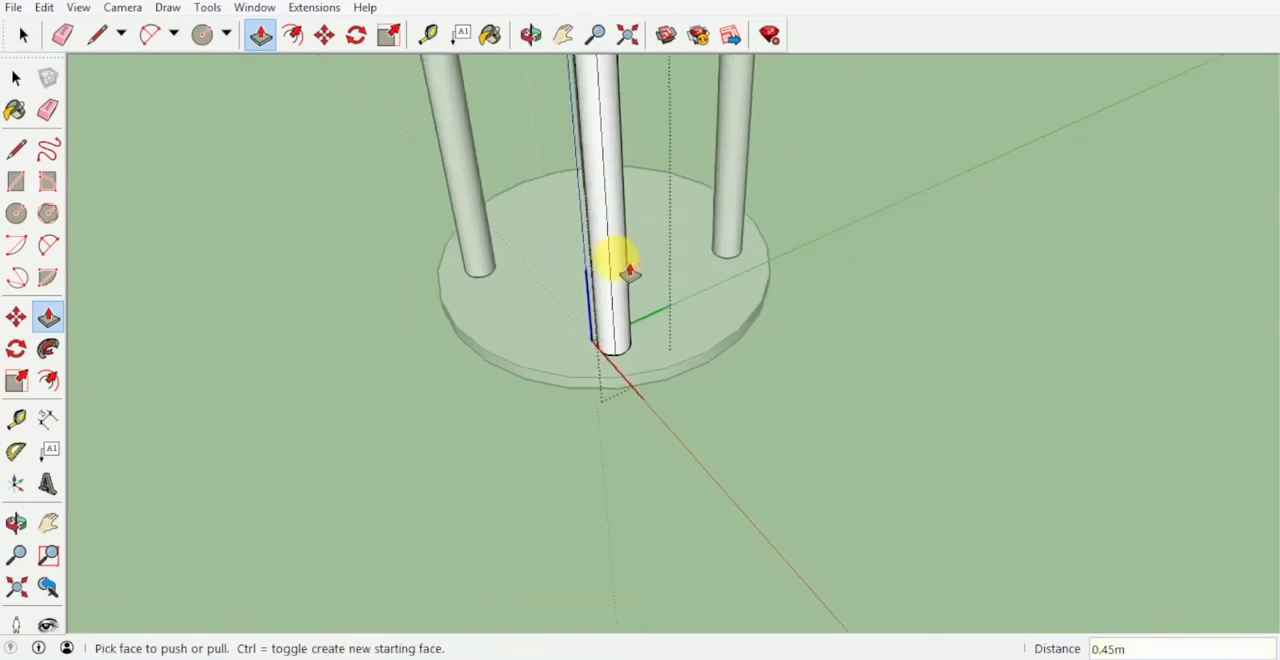
{"action": "key", "text": "space"}
Select the disc with its four legs and combine them into one group.
{"action": "scroll", "coordinate": [706, 370], "scroll_direction": "down", "scroll_amount": 8}
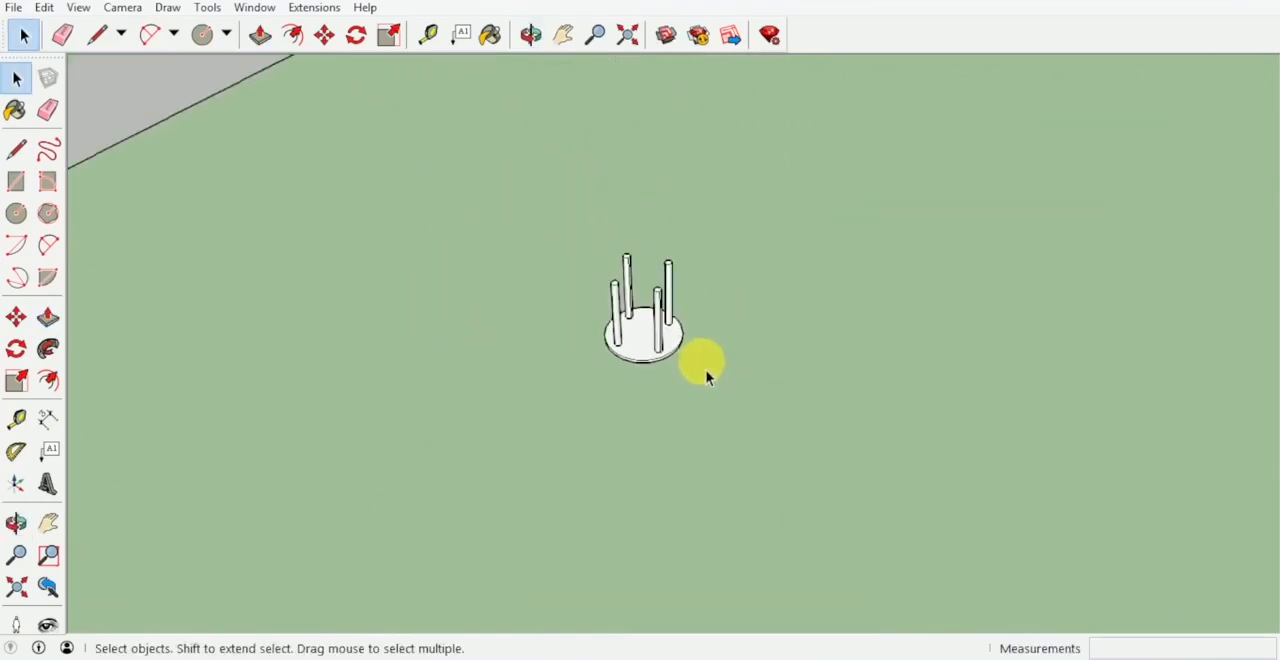
{"action": "left_click_drag", "start_coordinate": [762, 411], "coordinate": [588, 256]}
{"action": "right_click", "coordinate": [658, 345]}
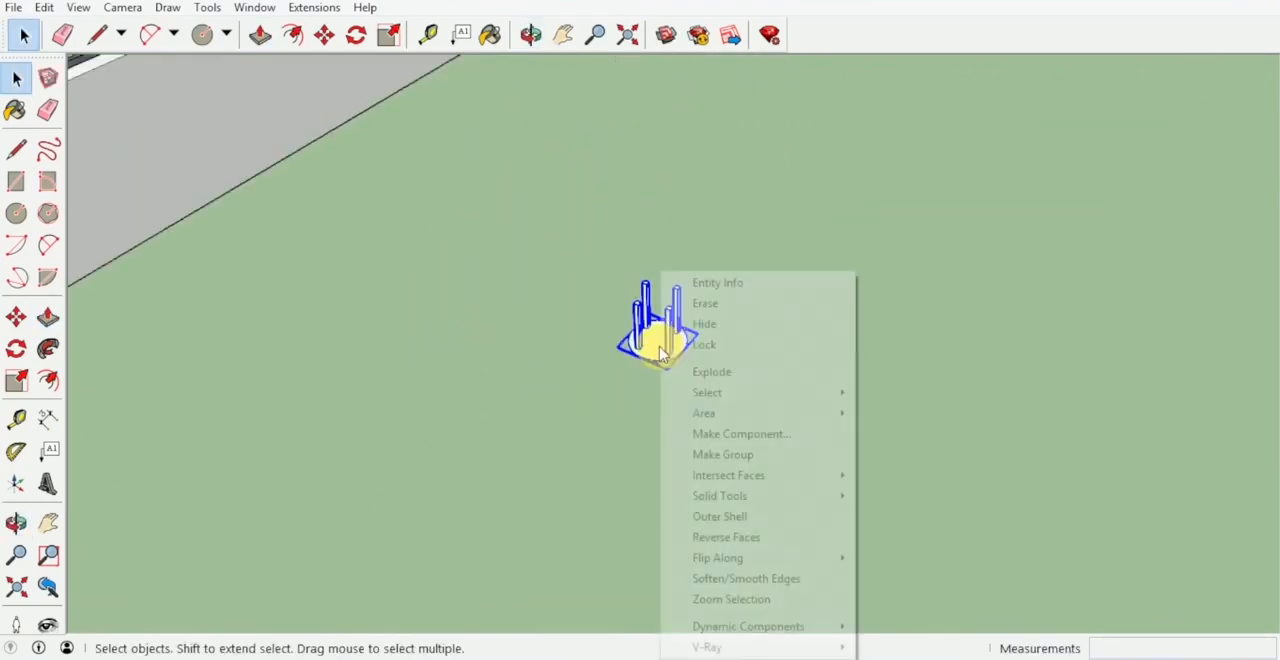
{"action": "left_click", "coordinate": [742, 455]}
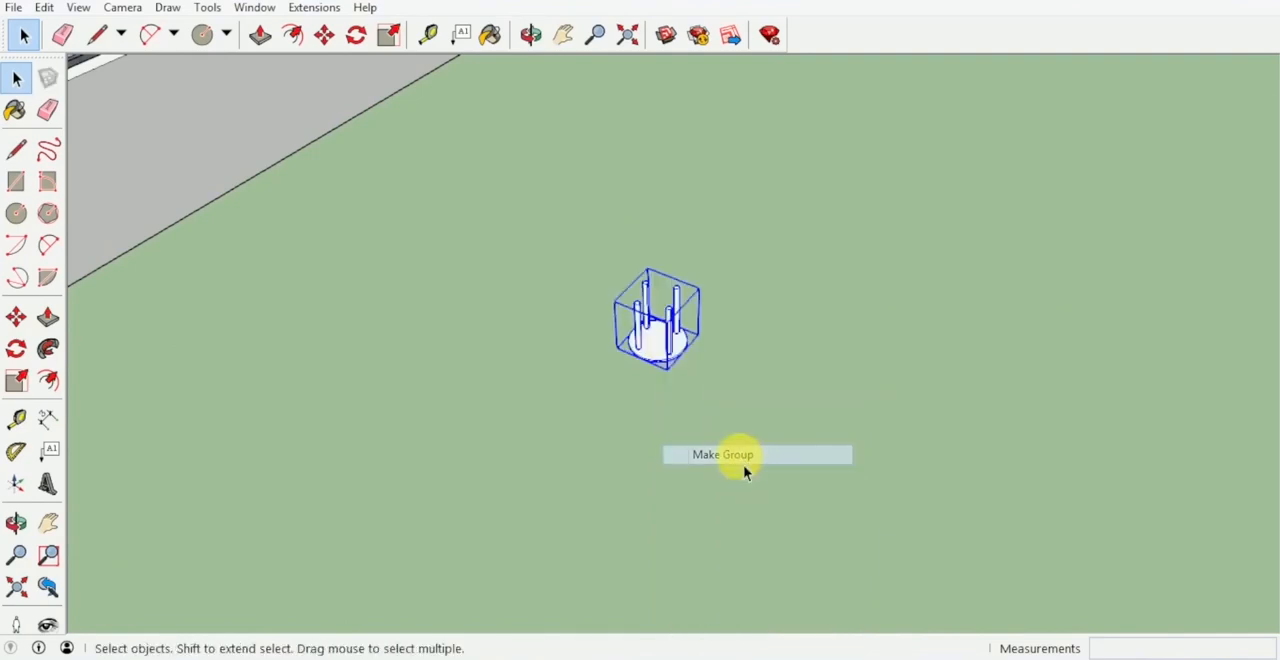
Flip the stool group along its blue axis so the seat is on top of the legs.
{"action": "right_click", "coordinate": [655, 340]}
{"action": "mouse_move", "coordinate": [737, 277]}
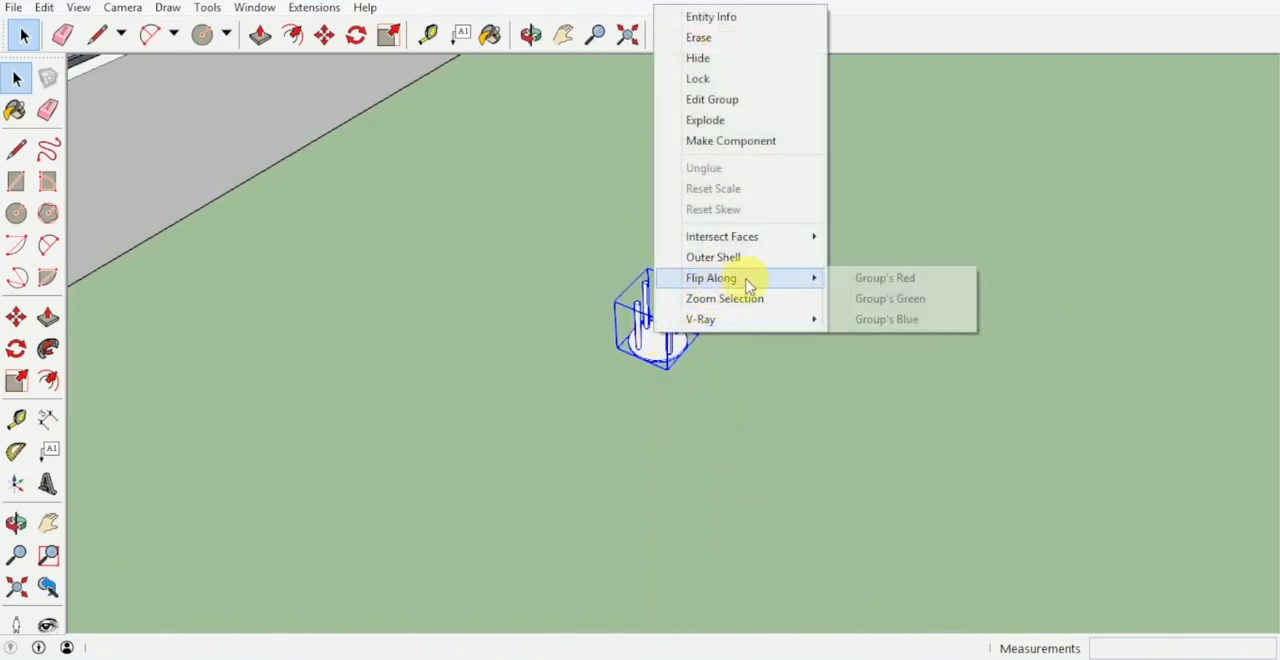
{"action": "left_click", "coordinate": [870, 325]}
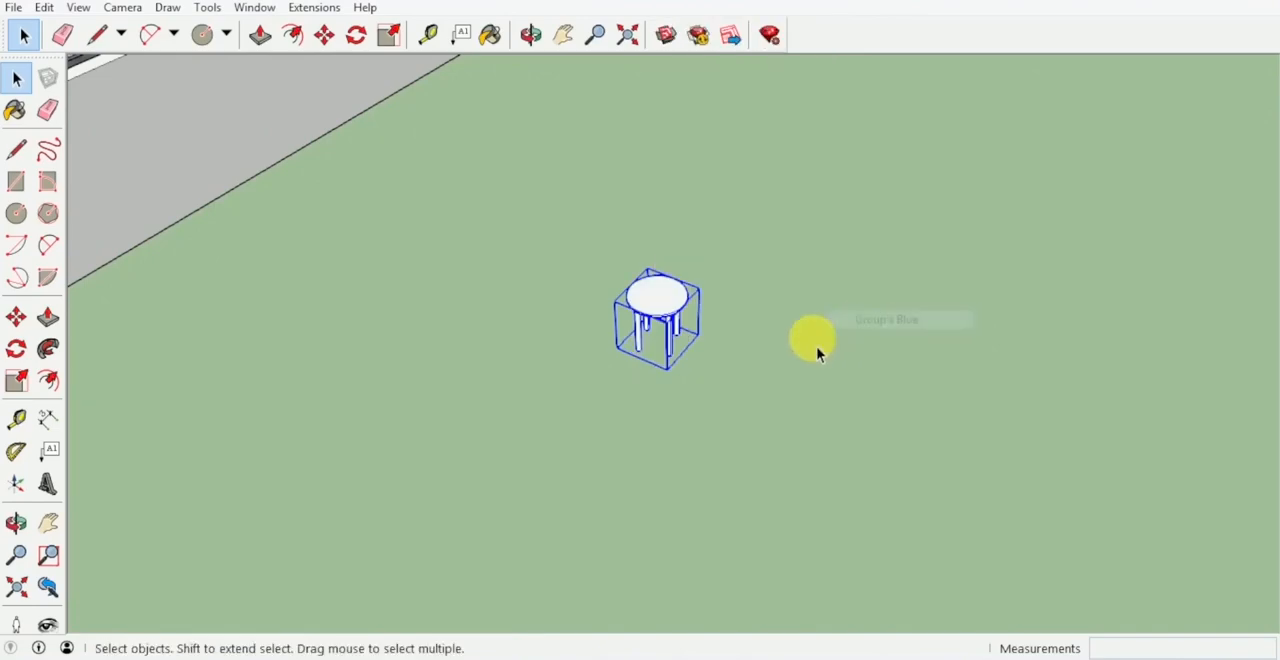
{"action": "mouse_move", "coordinate": [818, 352]}
{"action": "middle_mouse_down"}
{"action": "mouse_move", "coordinate": [526, 340]}
{"action": "mouse_move", "coordinate": [822, 355]}
{"action": "middle_mouse_up"}
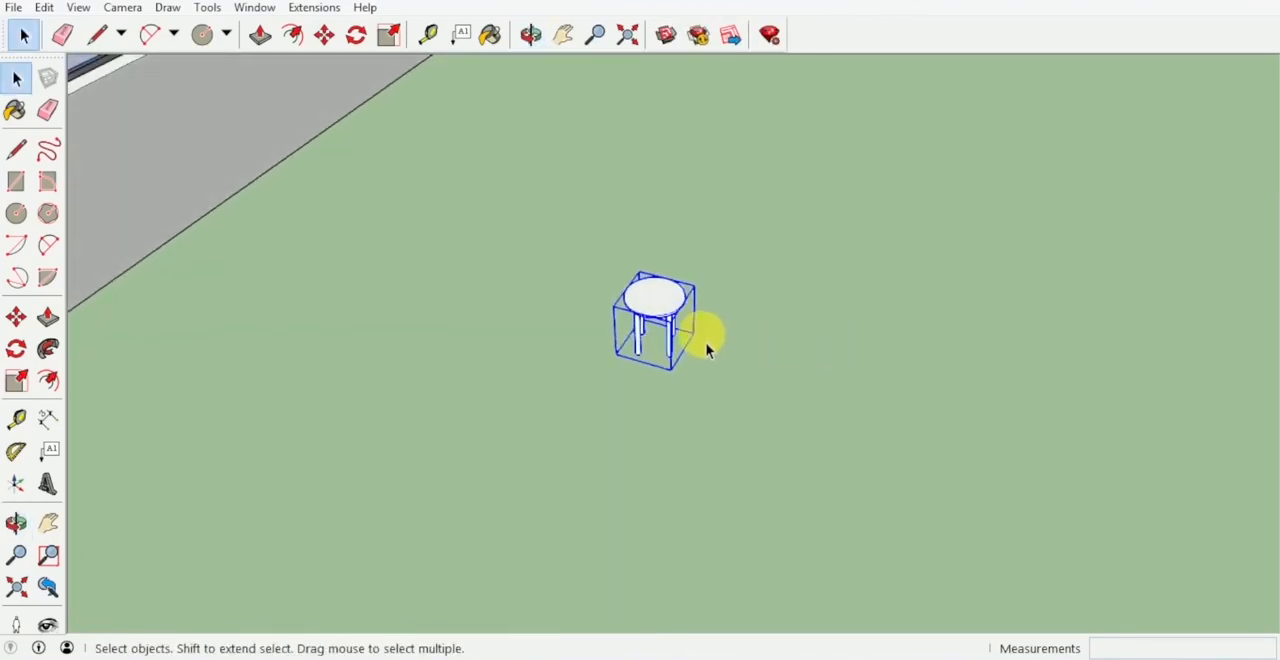
{"action": "scroll", "coordinate": [702, 349], "scroll_direction": "down", "scroll_amount": 3}
{"action": "middle_click_drag", "start_coordinate": [700, 353], "coordinate": [696, 438]}
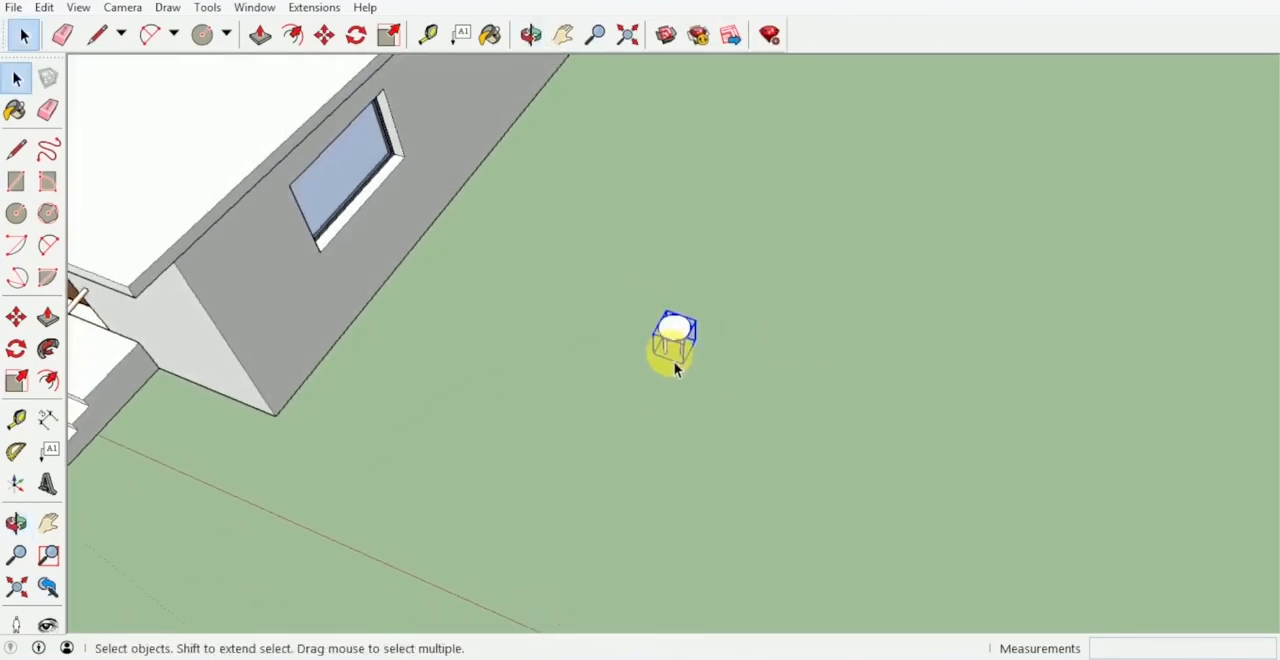
{"action": "key", "text": "c"}
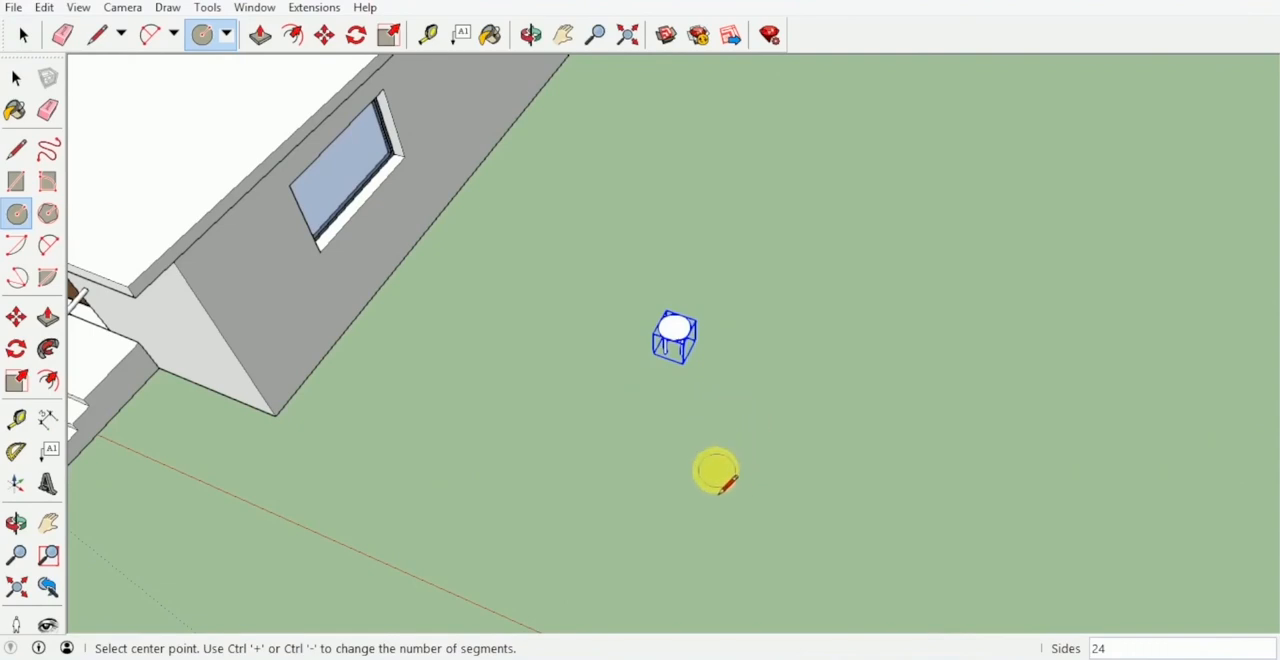
{"action": "left_click", "coordinate": [705, 466]}
{"action": "key", "text": "Escape"}
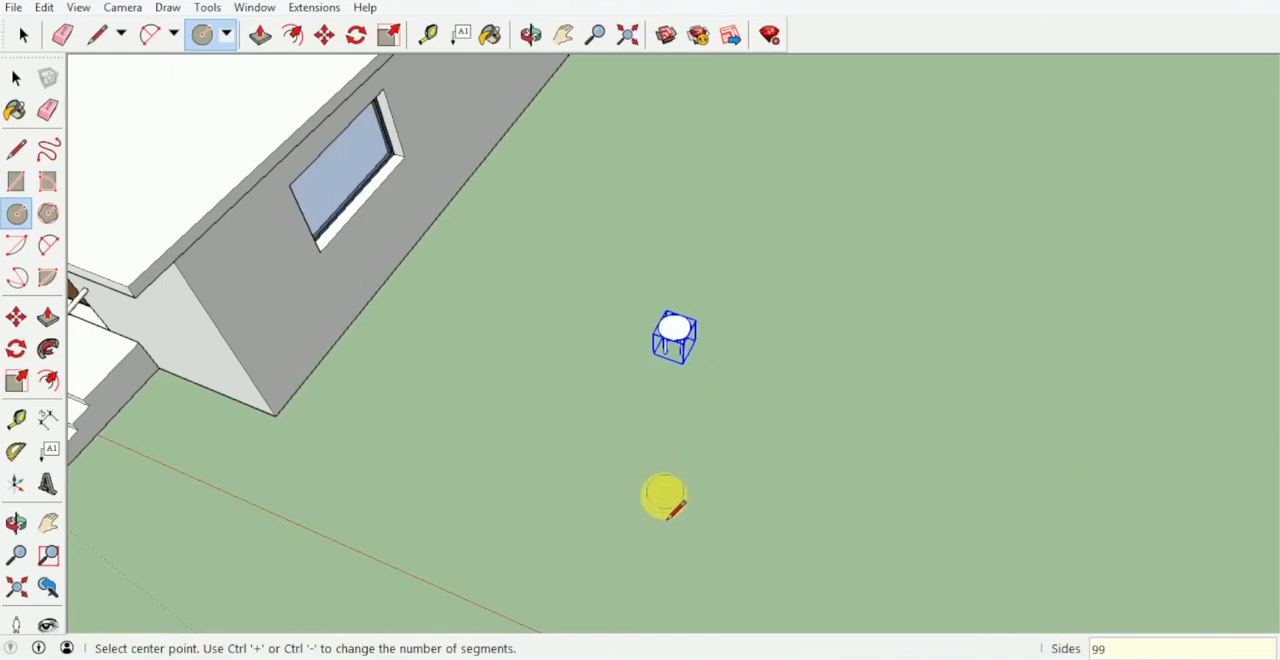
{"action": "left_click", "coordinate": [665, 493]}
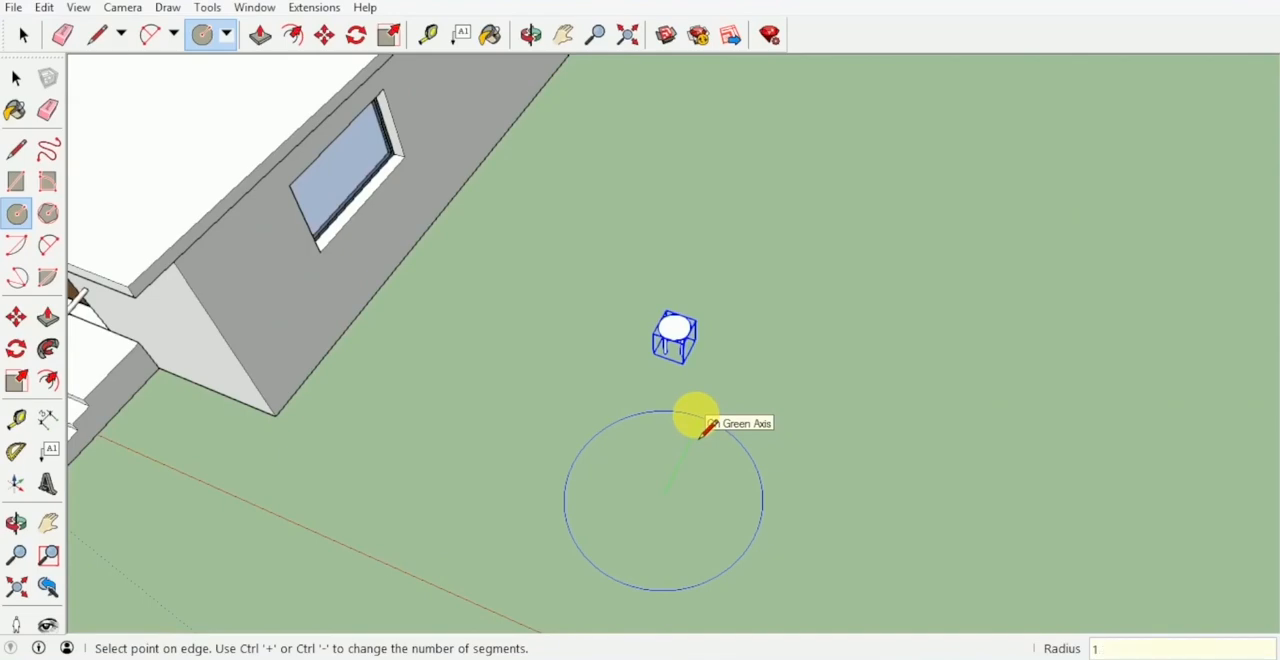
{"action": "left_click", "coordinate": [707, 427]}
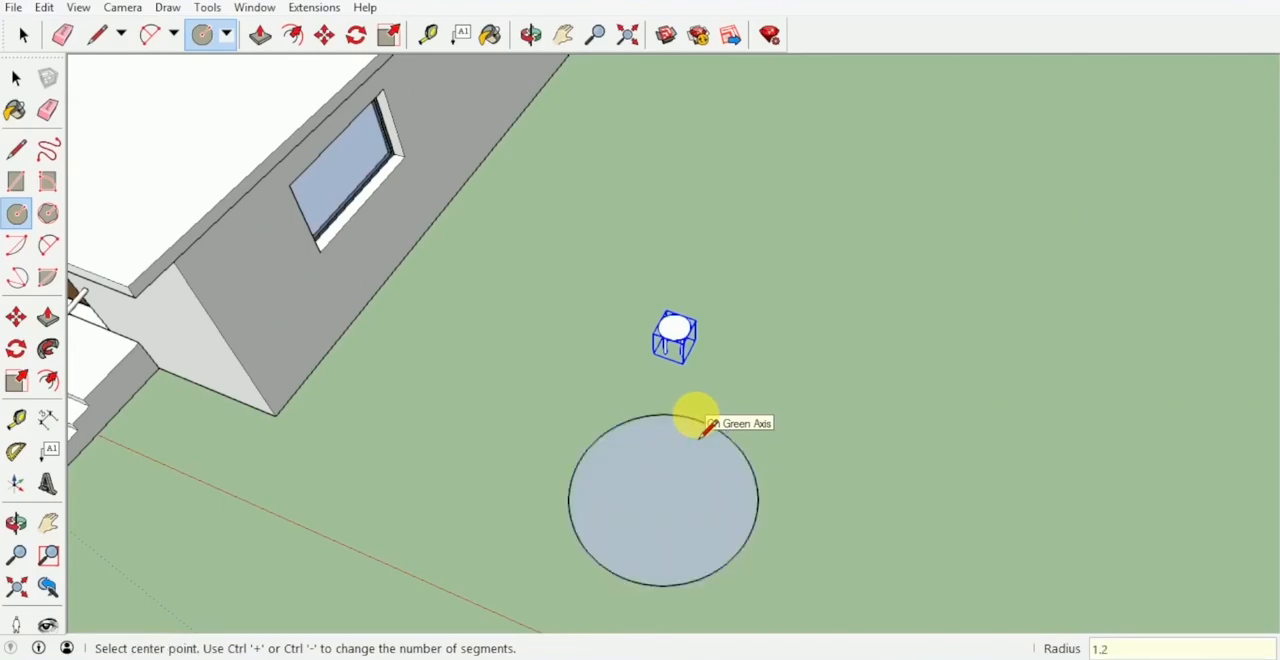
{"action": "middle_click_drag", "start_coordinate": [694, 437], "coordinate": [734, 374]}
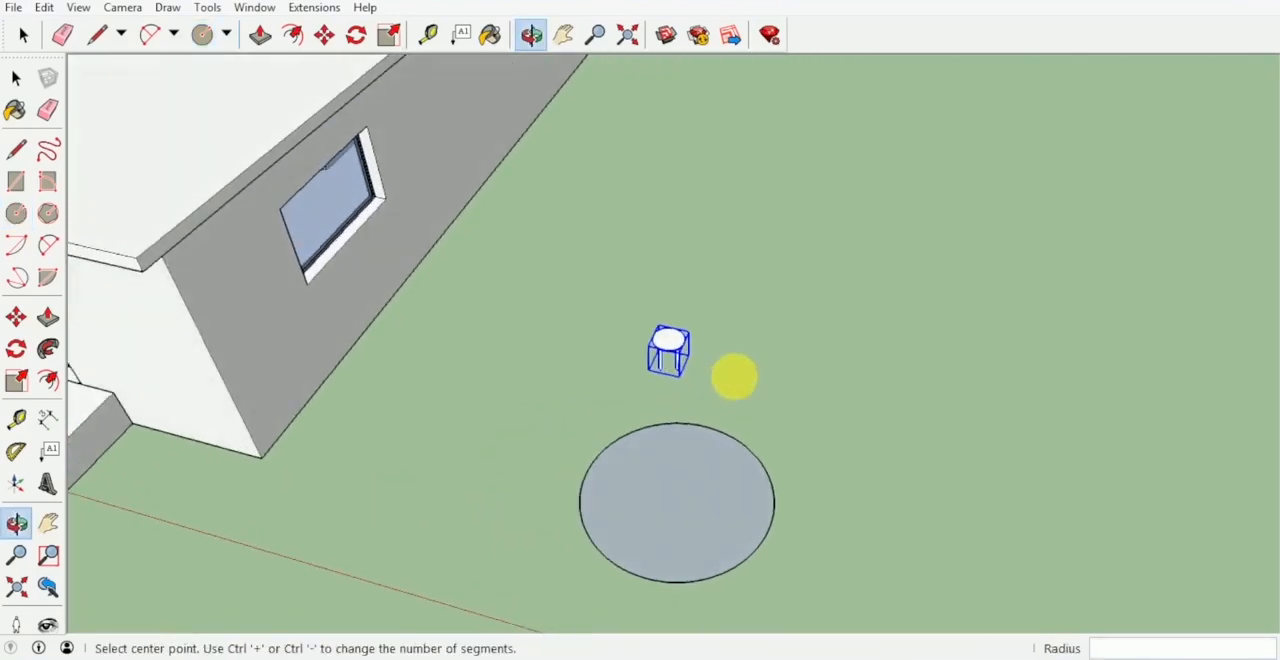
{"action": "key", "text": "ctrl+z"}
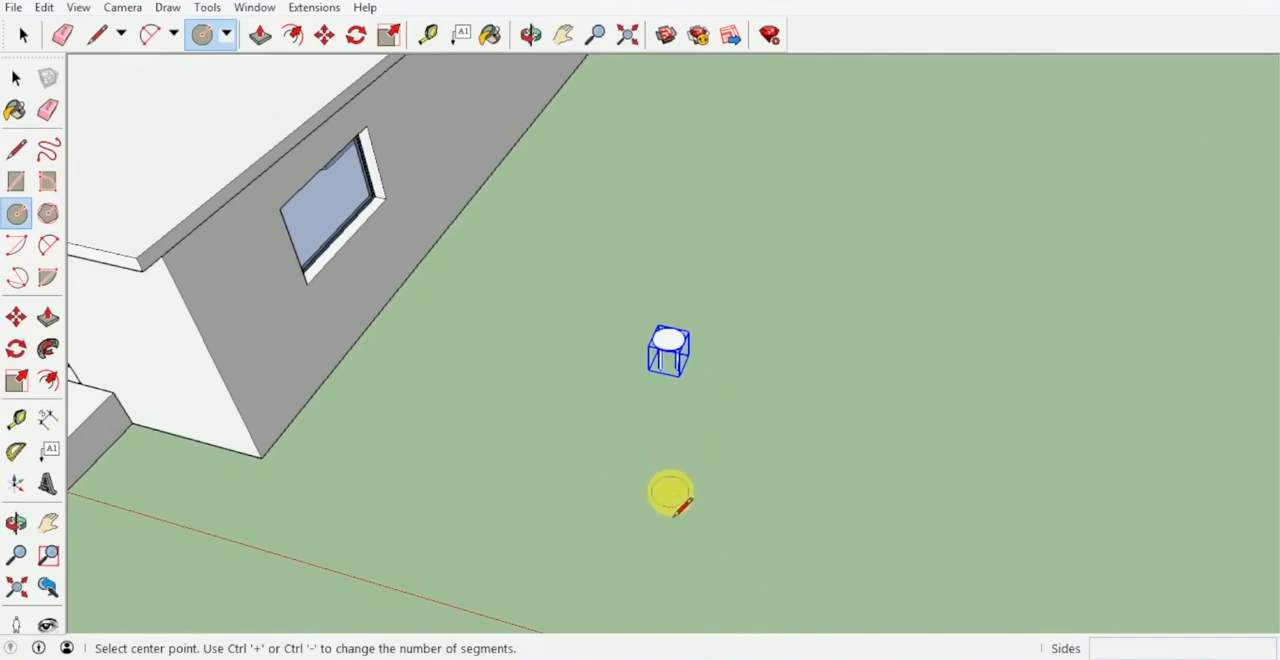
Draw a 99-sided circle with a 0.6 m radius on the ground in front of the stool.
{"action": "mouse_move", "coordinate": [674, 500]}
{"action": "middle_mouse_down"}
{"action": "mouse_move", "coordinate": [629, 517]}
{"action": "mouse_move", "coordinate": [676, 500]}
{"action": "middle_mouse_up"}
{"action": "type", "text": "99"}
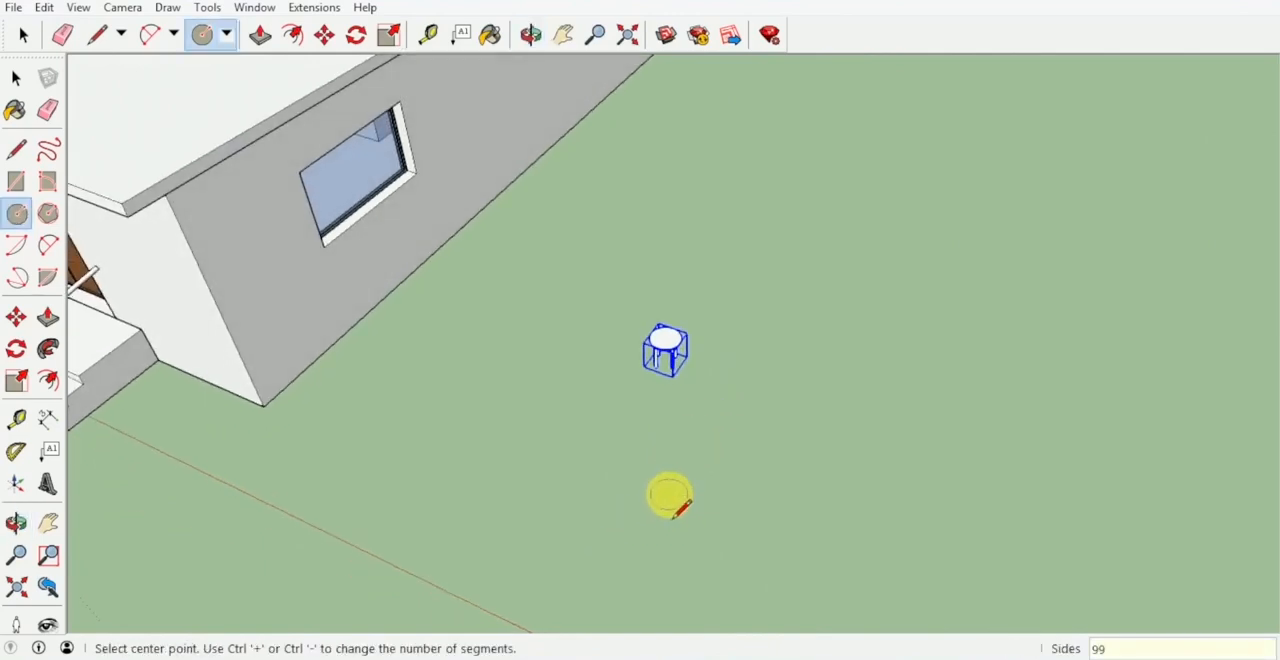
{"action": "left_click", "coordinate": [670, 494]}
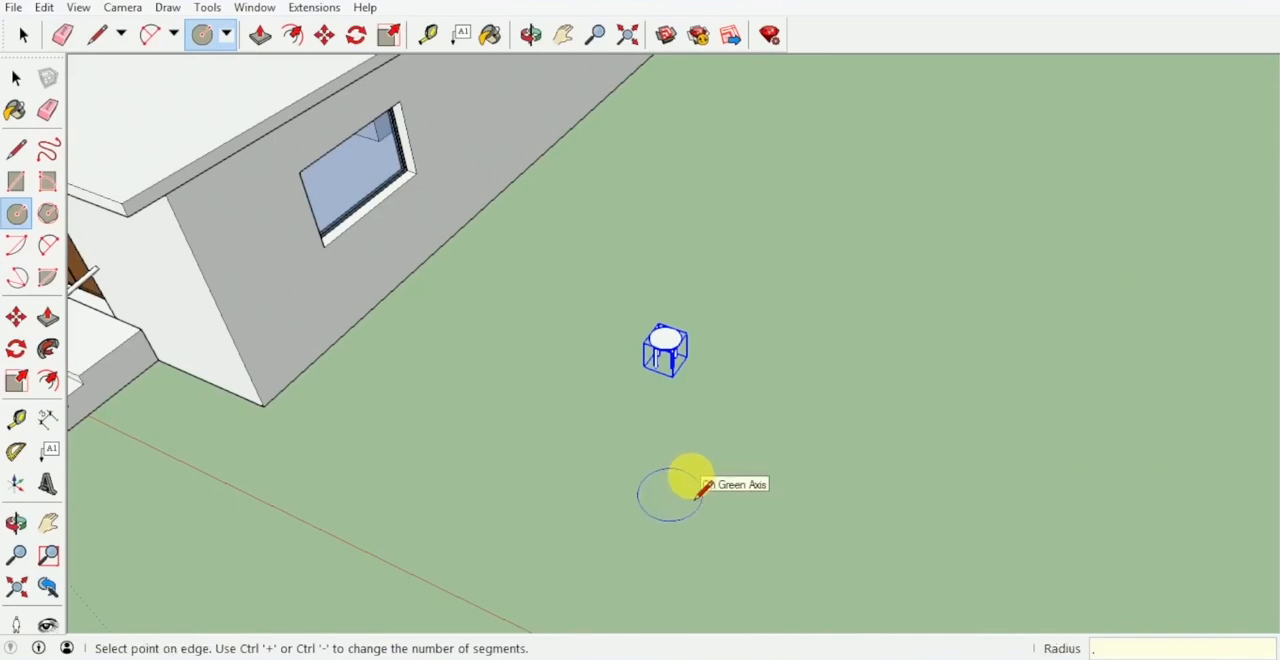
{"action": "left_click", "coordinate": [702, 488]}
Push/Pull the large circle's face up slightly to form a thin round tabletop.
{"action": "middle_click_drag", "start_coordinate": [700, 483], "coordinate": [677, 403]}
{"action": "key", "text": "p"}
{"action": "scroll", "coordinate": [677, 415], "scroll_direction": "up", "scroll_amount": 4}
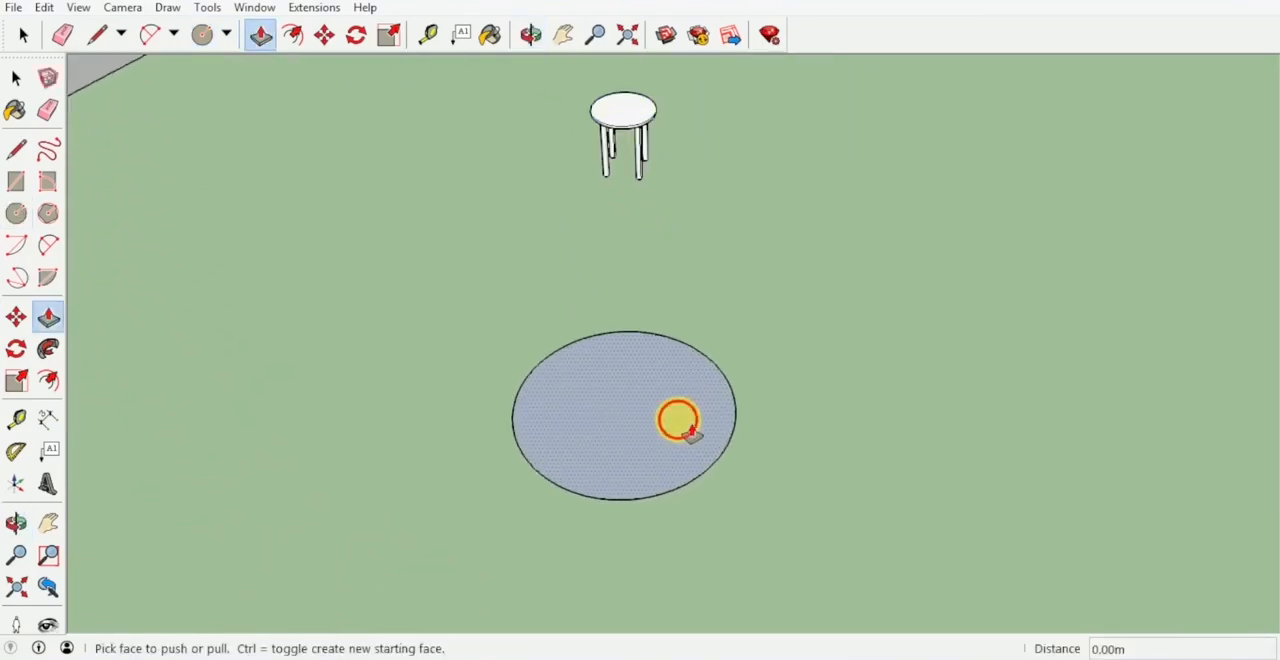
{"action": "left_click", "coordinate": [680, 420]}
{"action": "left_click", "coordinate": [695, 427]}
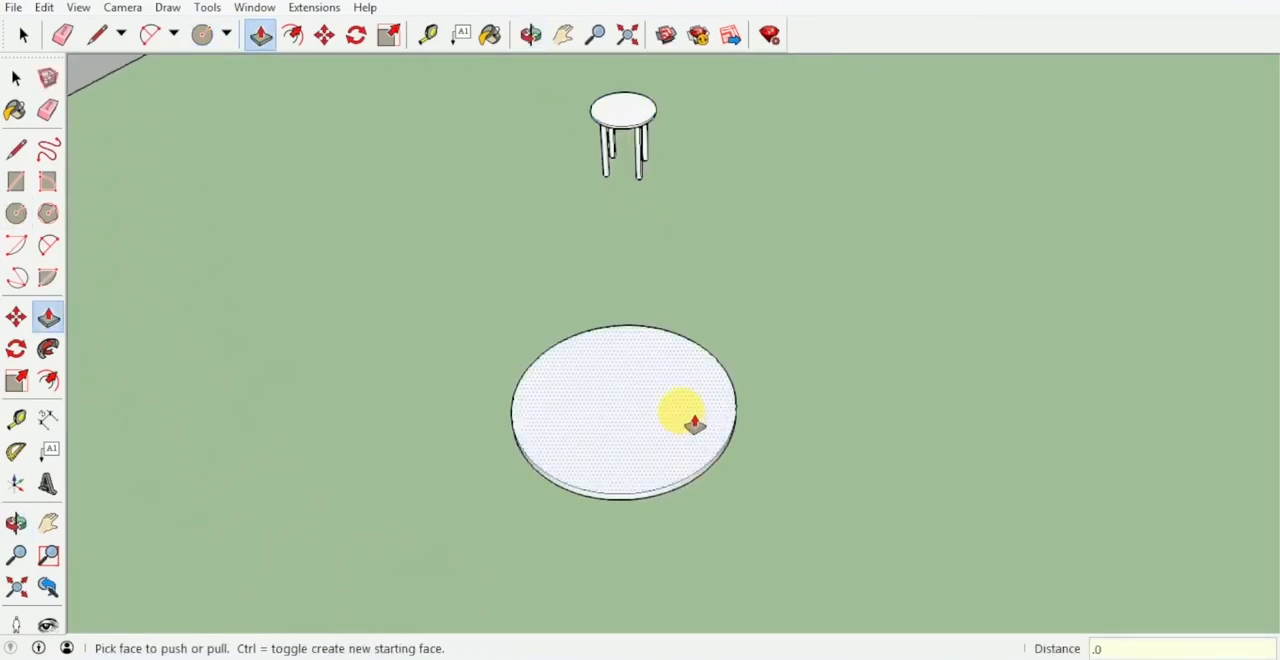
{"action": "left_click", "coordinate": [693, 424]}
Select the whole tabletop disc and make it a group.
{"action": "key", "text": "space"}
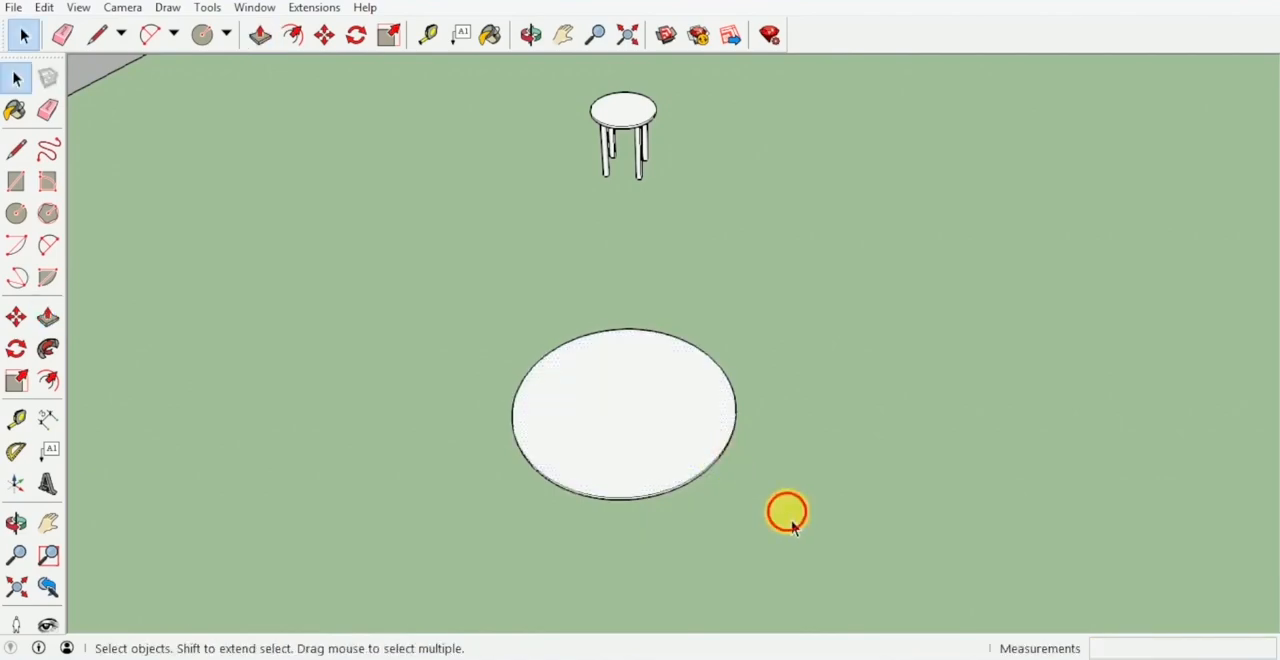
{"action": "left_click_drag", "start_coordinate": [787, 510], "coordinate": [460, 297]}
{"action": "right_click", "coordinate": [622, 395]}
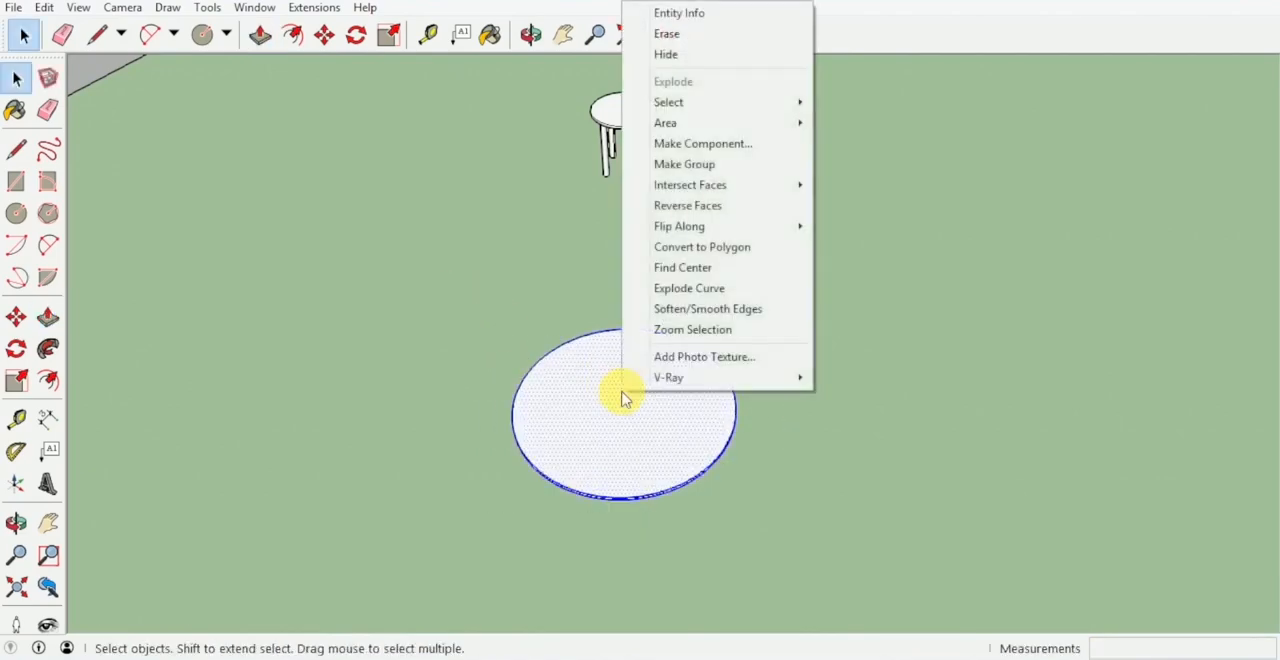
{"action": "left_click", "coordinate": [708, 170]}
Draw a guide line on the disc from its edge to its centre point.
{"action": "middle_click_drag", "start_coordinate": [651, 374], "coordinate": [655, 448]}
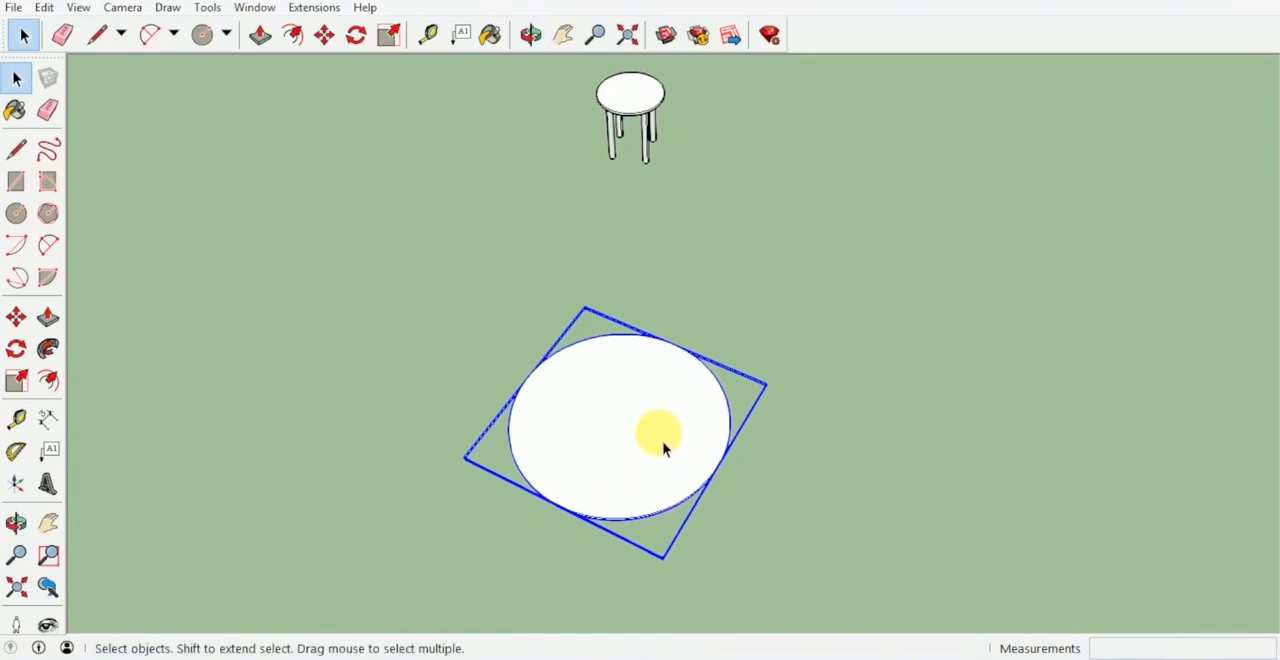
{"action": "key", "text": "l"}
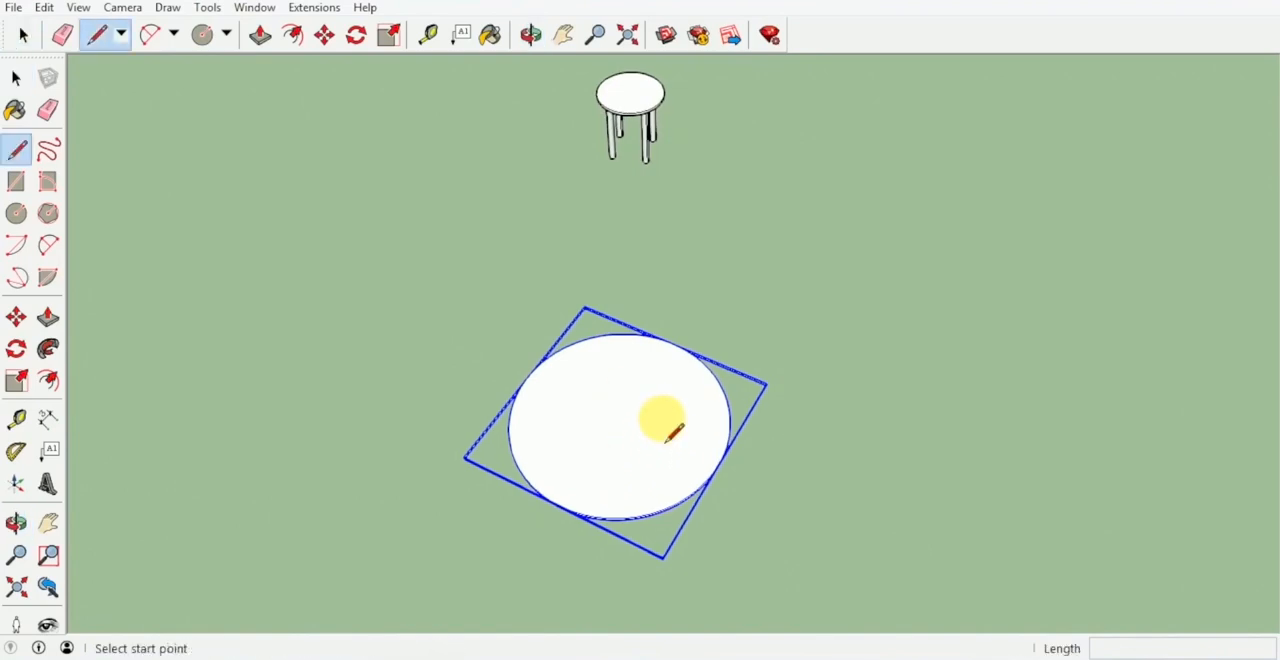
{"action": "left_click", "coordinate": [683, 497]}
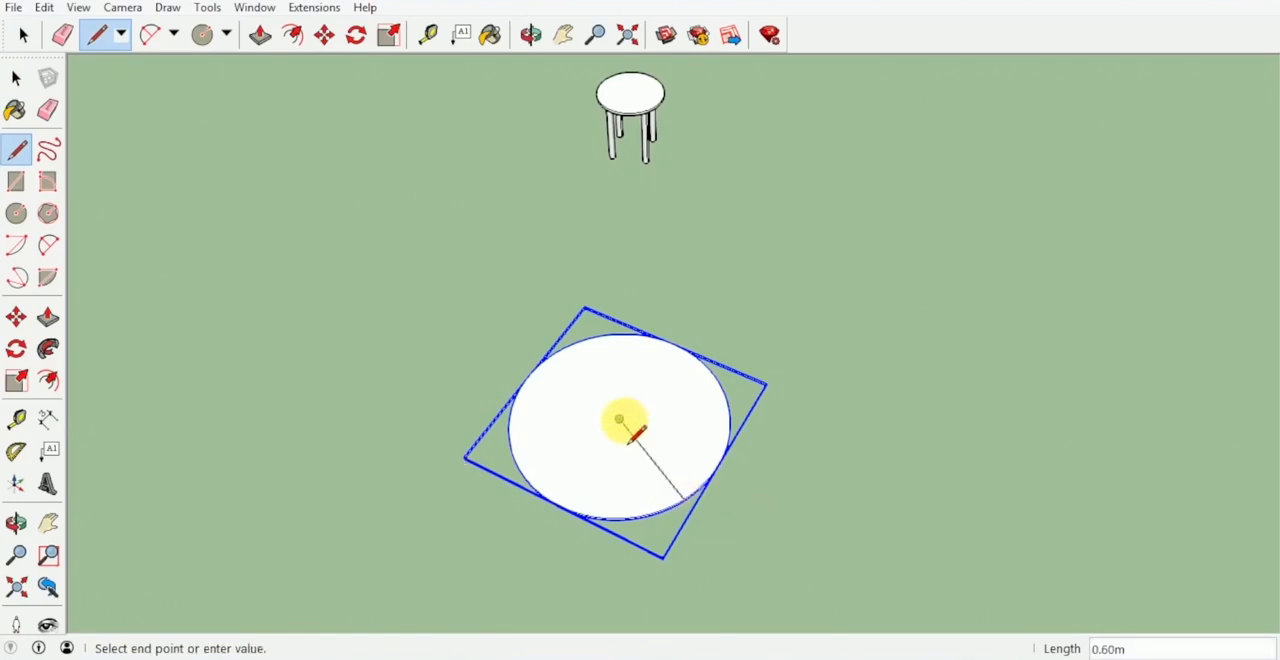
{"action": "left_click", "coordinate": [620, 420]}
{"action": "key", "text": "Escape"}
Draw a circle of 0.05 m radius at the disc's centre and erase the guide line.
{"action": "scroll", "coordinate": [618, 420], "scroll_direction": "up", "scroll_amount": 3}
{"action": "key", "text": "c"}
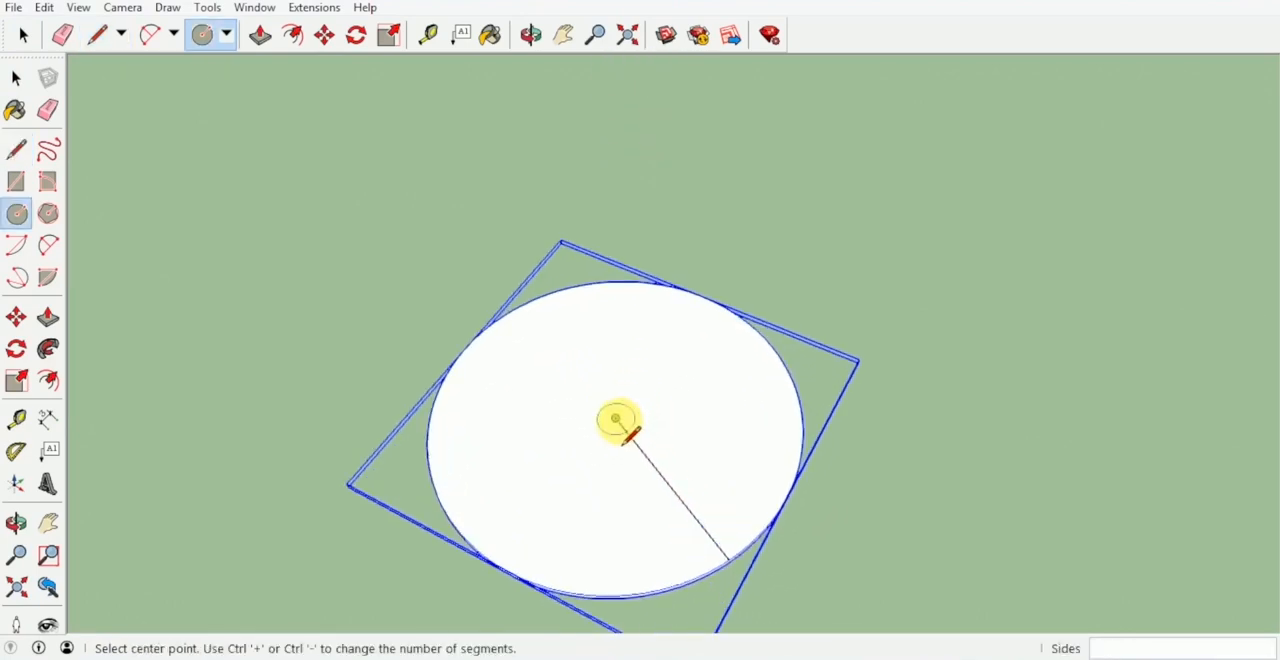
{"action": "left_click", "coordinate": [616, 419]}
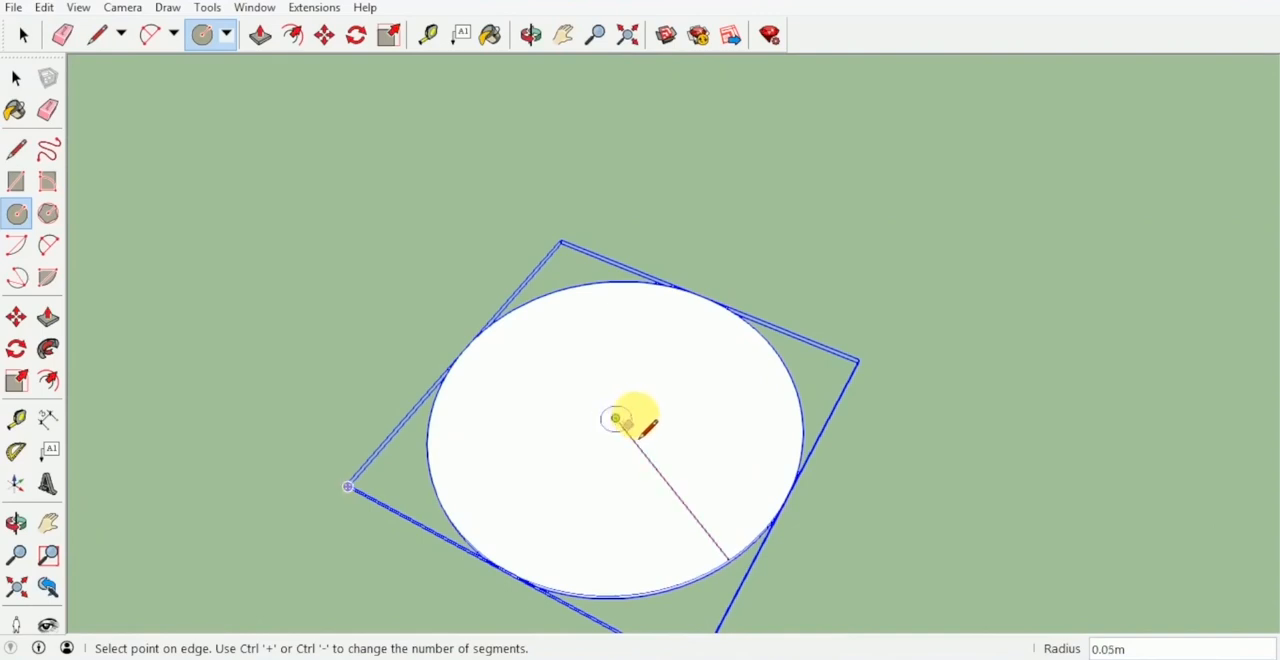
{"action": "type", "text": "."}
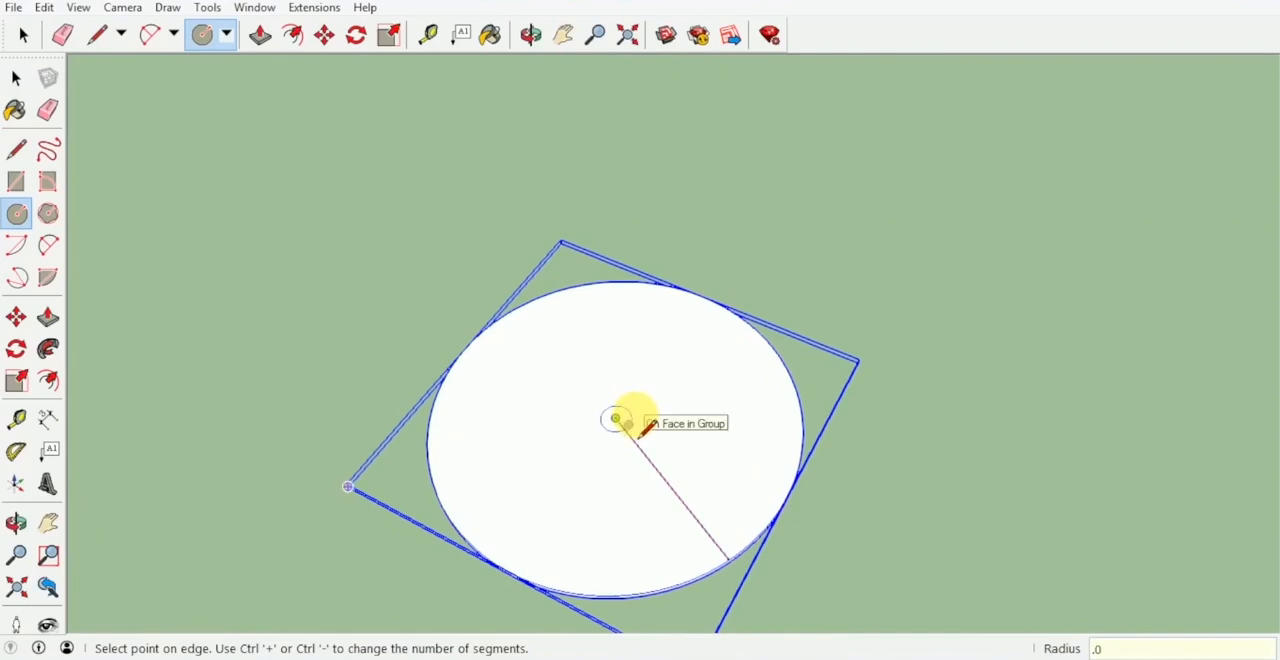
{"action": "type", "text": "05"}
{"action": "key", "text": "Return"}
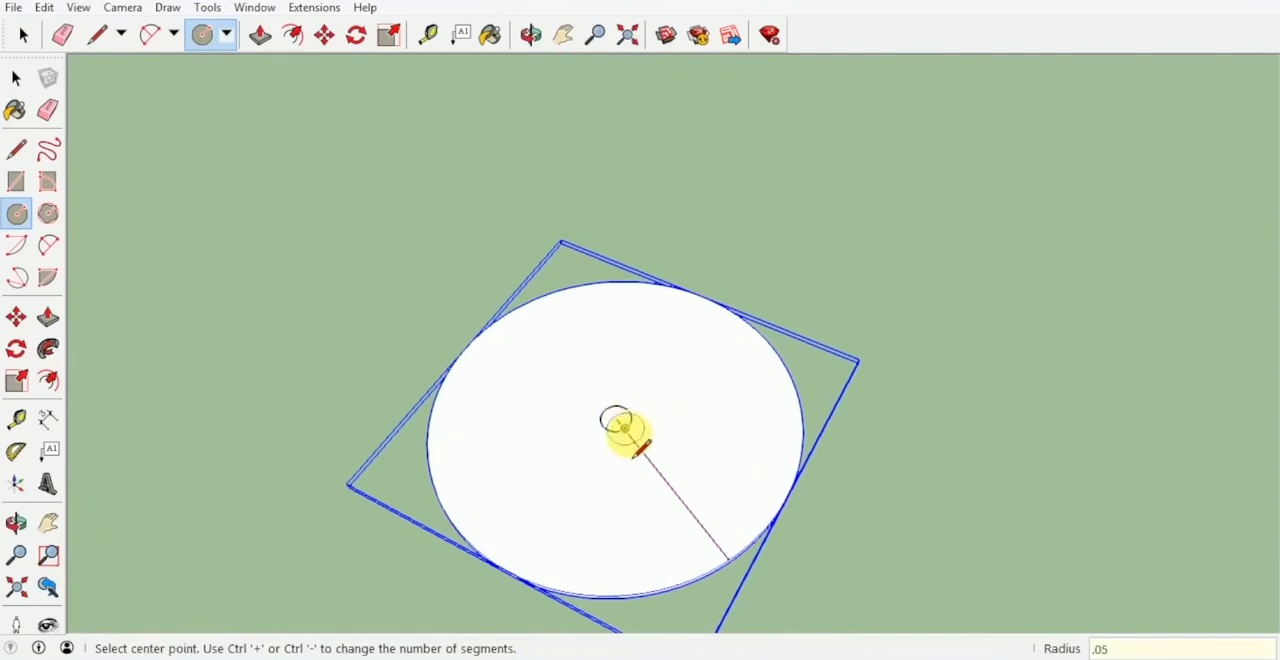
{"action": "key", "text": "e"}
{"action": "mouse_move", "coordinate": [632, 432]}
{"action": "middle_mouse_down"}
{"action": "mouse_move", "coordinate": [634, 420]}
{"action": "mouse_move", "coordinate": [628, 448]}
{"action": "middle_mouse_up"}
Push/Pull the small central circle up 0.9 m to form the table's pole.
{"action": "scroll", "coordinate": [590, 410], "scroll_direction": "up", "scroll_amount": 1}
{"action": "key", "text": "p"}
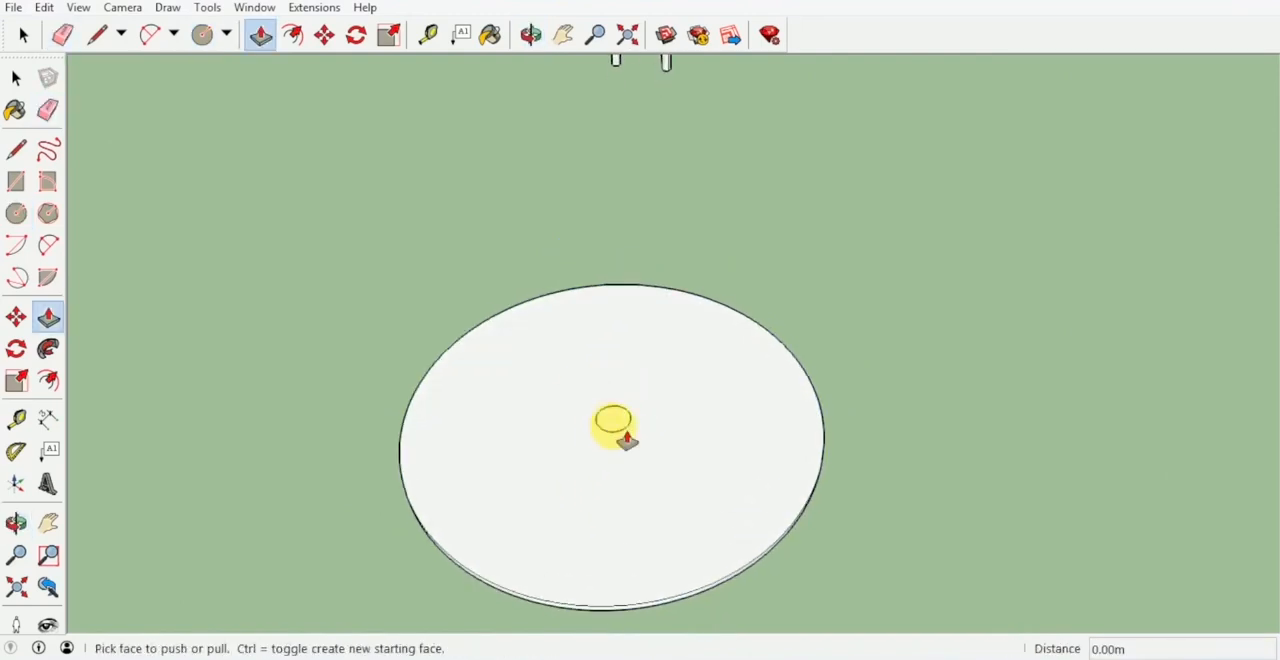
{"action": "left_click_drag", "start_coordinate": [622, 432], "coordinate": [620, 352]}
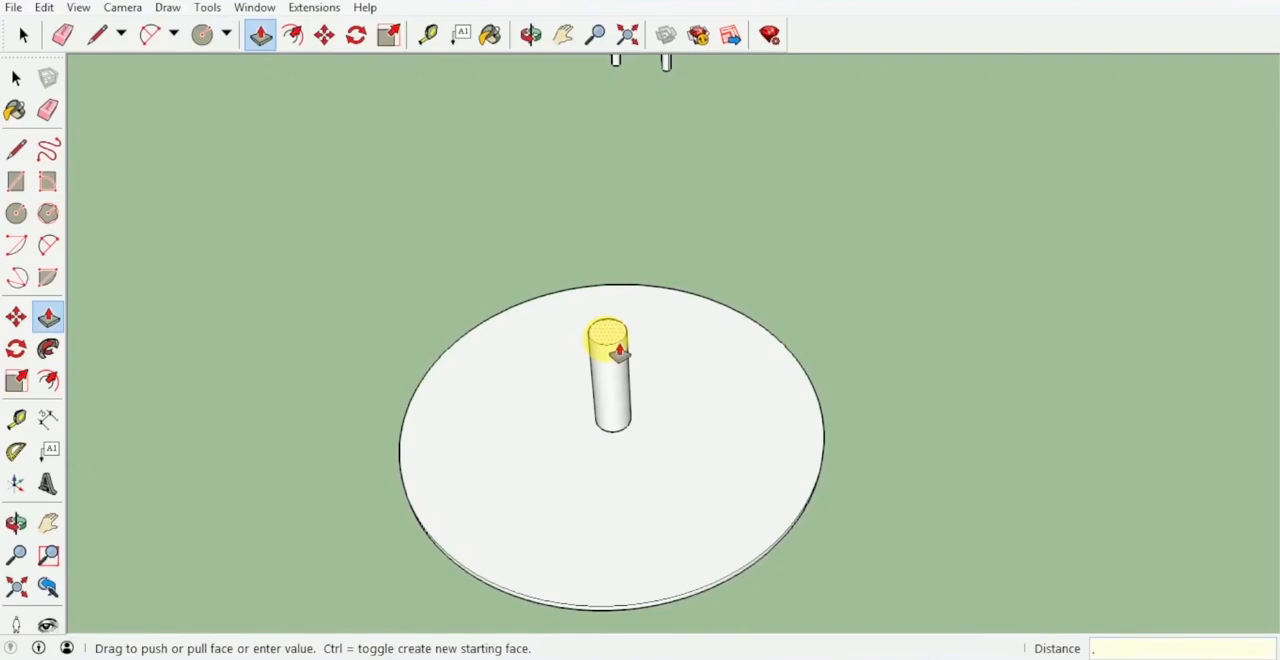
{"action": "type", "text": ".9"}
{"action": "key", "text": "Return"}
{"action": "middle_click_drag", "start_coordinate": [677, 394], "coordinate": [604, 430]}
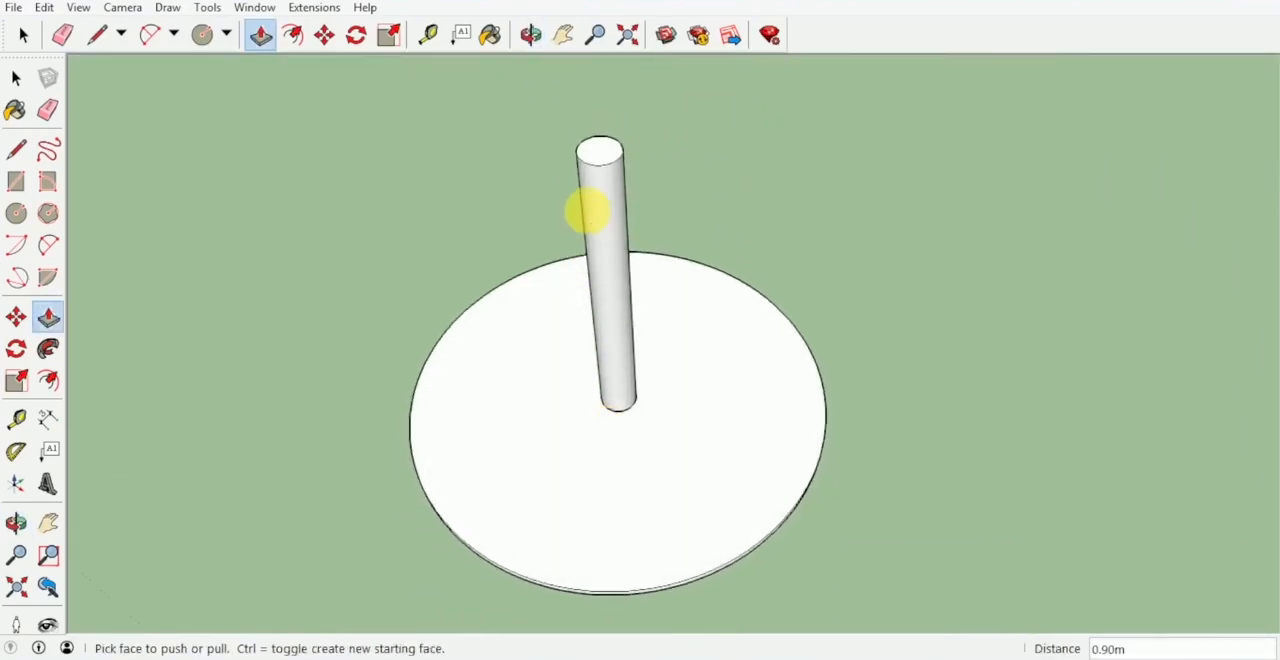
Offset the edge of the pole's top face outward by 0.15 m to outline the foot plate.
{"action": "middle_click_drag", "start_coordinate": [586, 209], "coordinate": [660, 234]}
{"action": "key", "text": "c"}
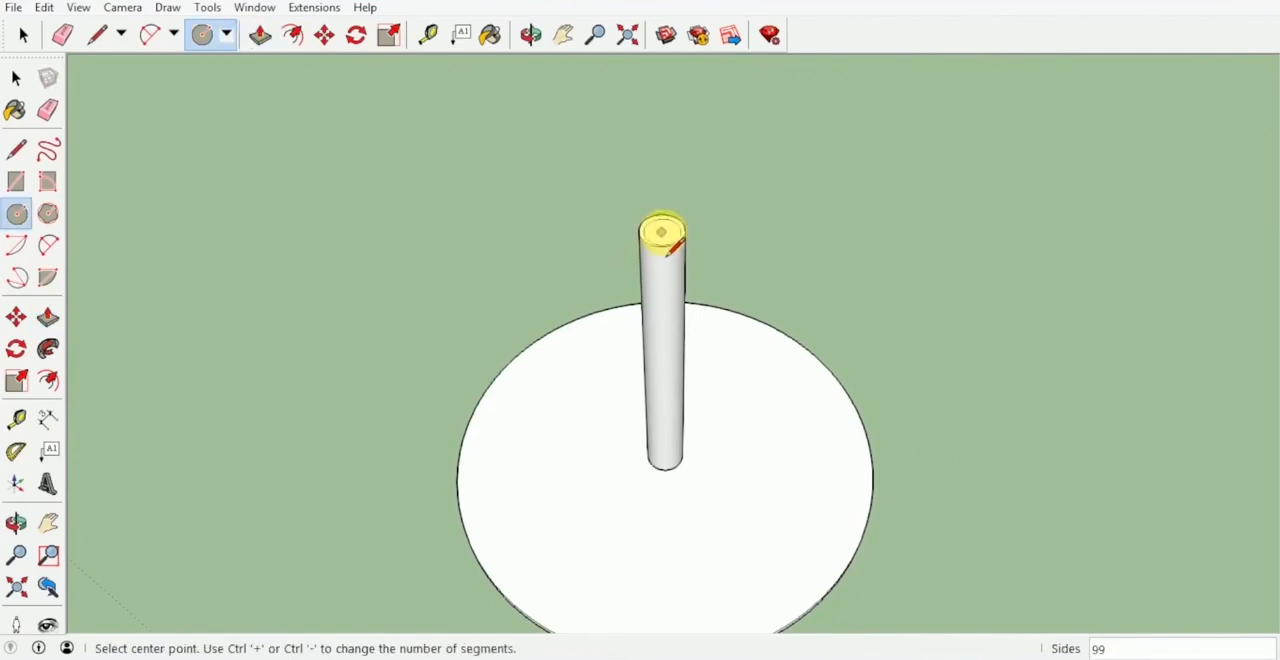
{"action": "key", "text": "f"}
{"action": "scroll", "coordinate": [676, 245], "scroll_direction": "up", "scroll_amount": 4}
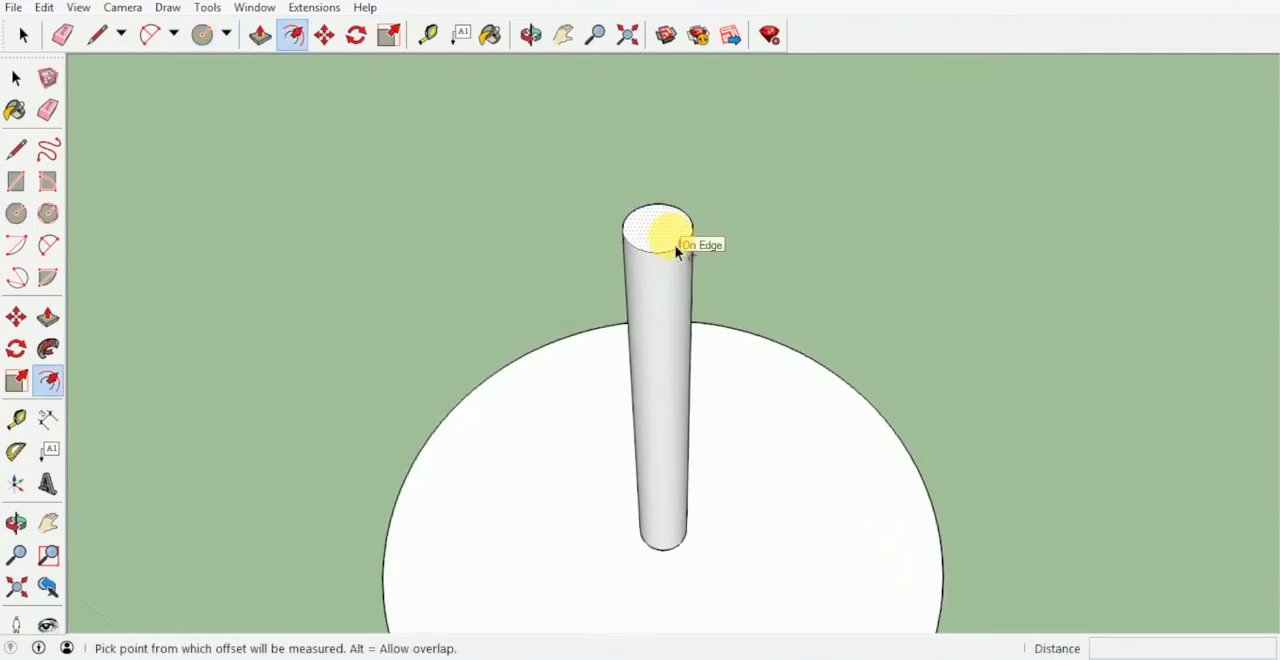
{"action": "left_click", "coordinate": [675, 245]}
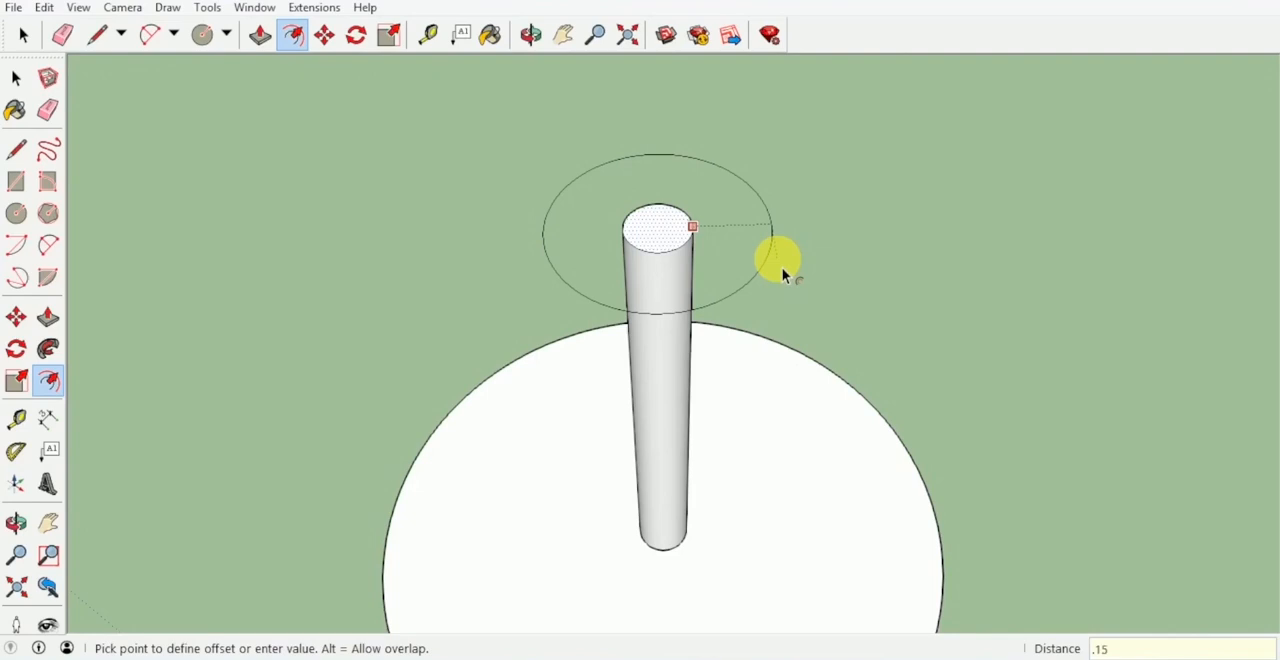
{"action": "key", "text": "Return"}
Offset the foot plate's outer edge slightly inward and Push/Pull the narrow rim up about 0.04 m.
{"action": "mouse_move", "coordinate": [780, 274]}
{"action": "middle_mouse_down"}
{"action": "mouse_move", "coordinate": [709, 269]}
{"action": "mouse_move", "coordinate": [771, 266]}
{"action": "middle_mouse_up"}
{"action": "scroll", "coordinate": [788, 268], "scroll_direction": "up", "scroll_amount": 2}
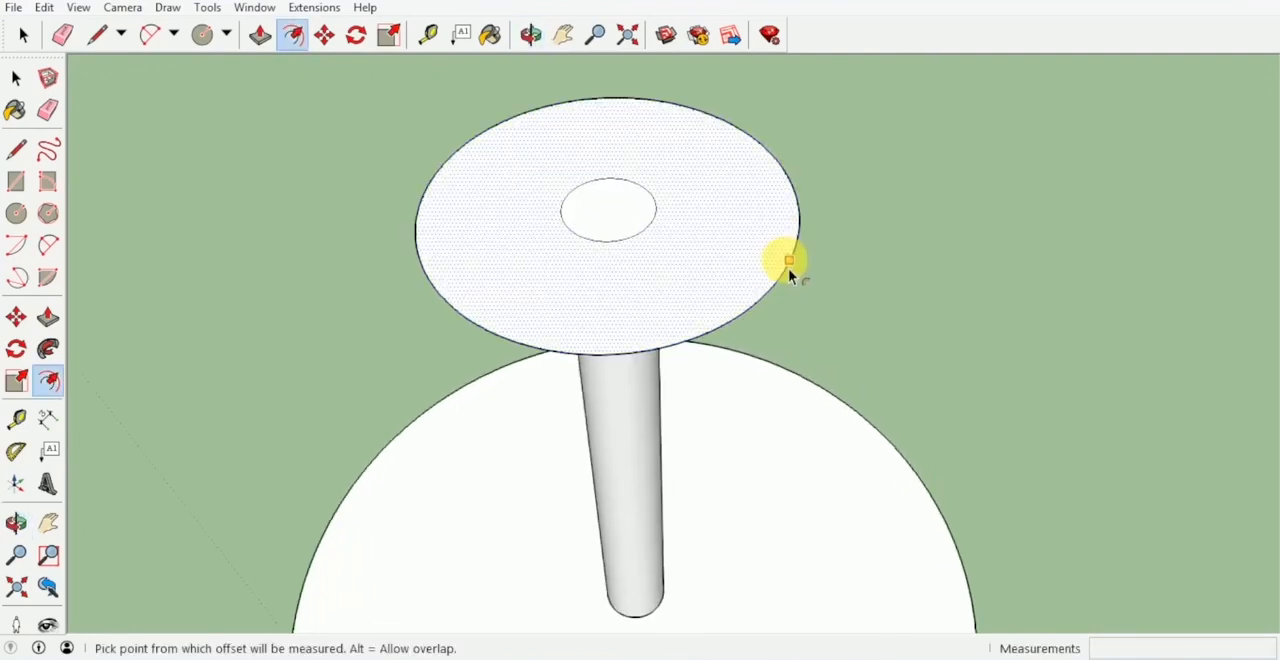
{"action": "left_click", "coordinate": [788, 268]}
{"action": "key", "text": "Escape"}
{"action": "key", "text": "p"}
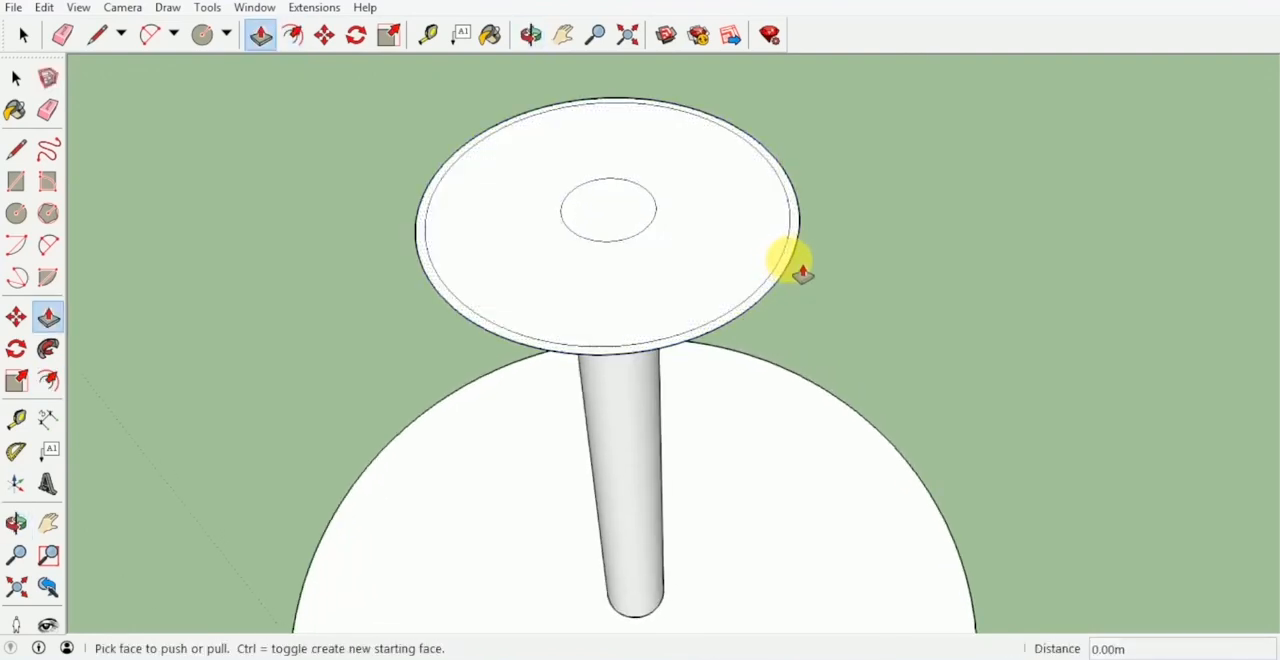
{"action": "left_click", "coordinate": [808, 250]}
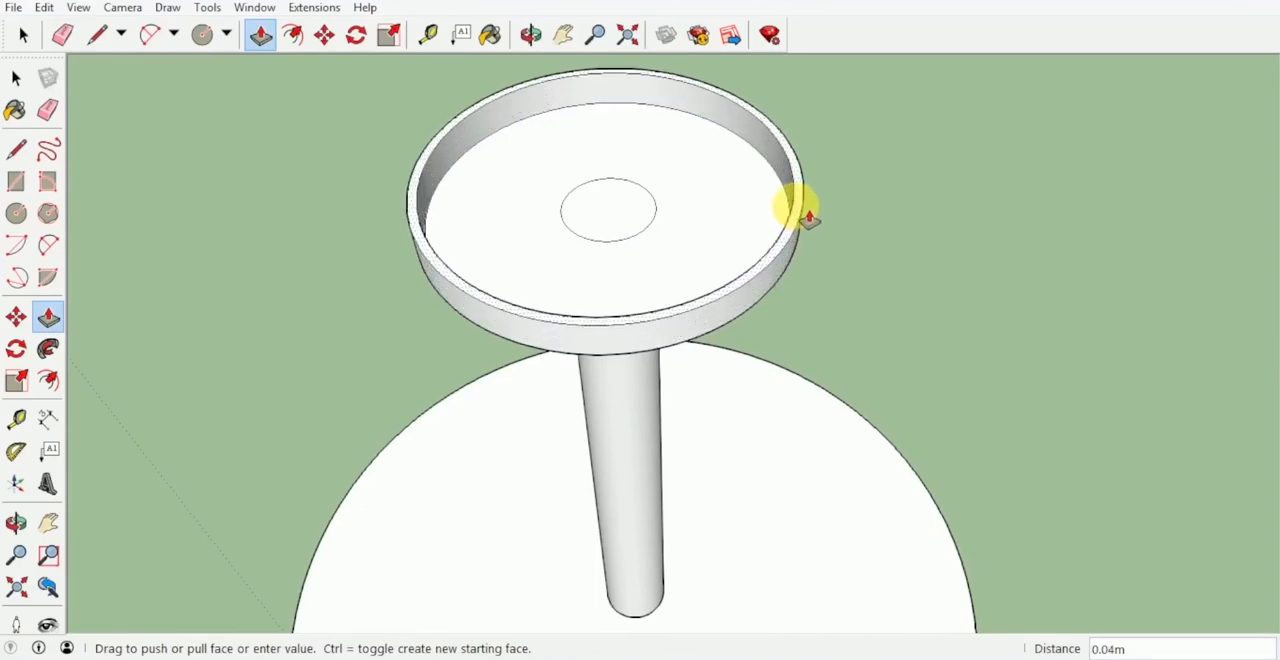
{"action": "left_click", "coordinate": [804, 207]}
Select the disc, pole and foot plate together and flip them along the blue axis so the tabletop is uppermost.
{"action": "middle_click_drag", "start_coordinate": [786, 266], "coordinate": [495, 130]}
{"action": "scroll", "coordinate": [563, 197], "scroll_direction": "down", "scroll_amount": 2}
{"action": "middle_click_drag", "start_coordinate": [563, 197], "coordinate": [902, 207]}
{"action": "scroll", "coordinate": [720, 325], "scroll_direction": "down", "scroll_amount": 5}
{"action": "middle_click_drag", "start_coordinate": [721, 331], "coordinate": [759, 456]}
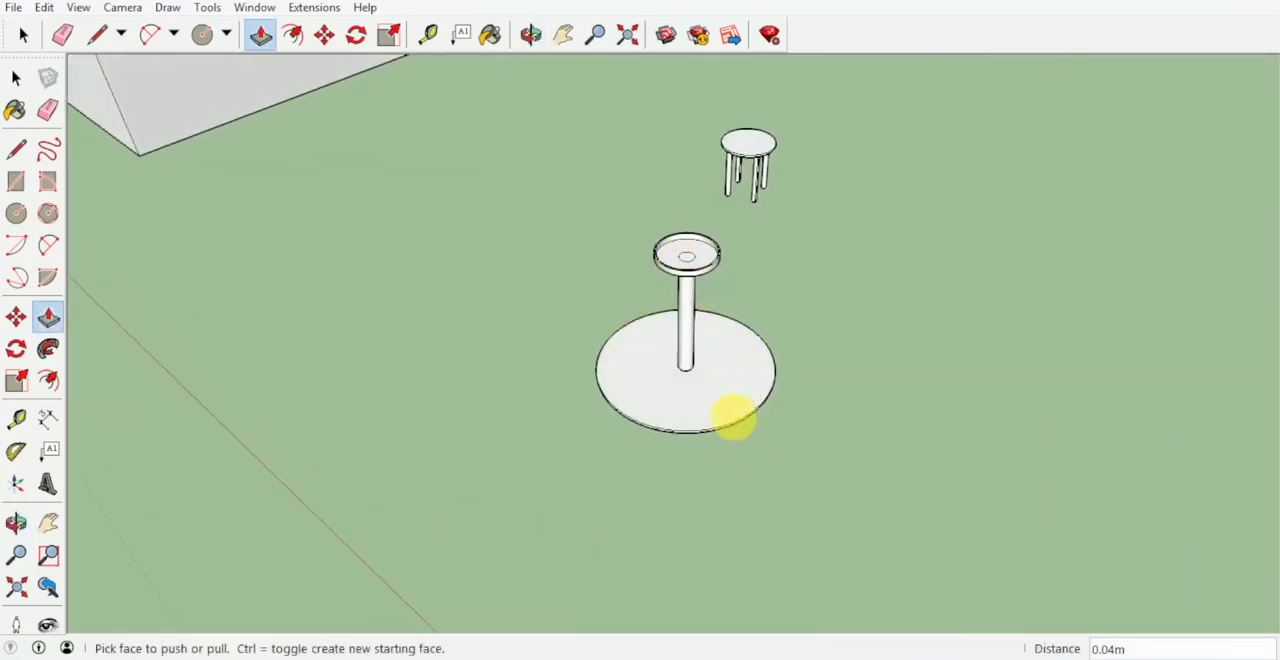
{"action": "key", "text": "space"}
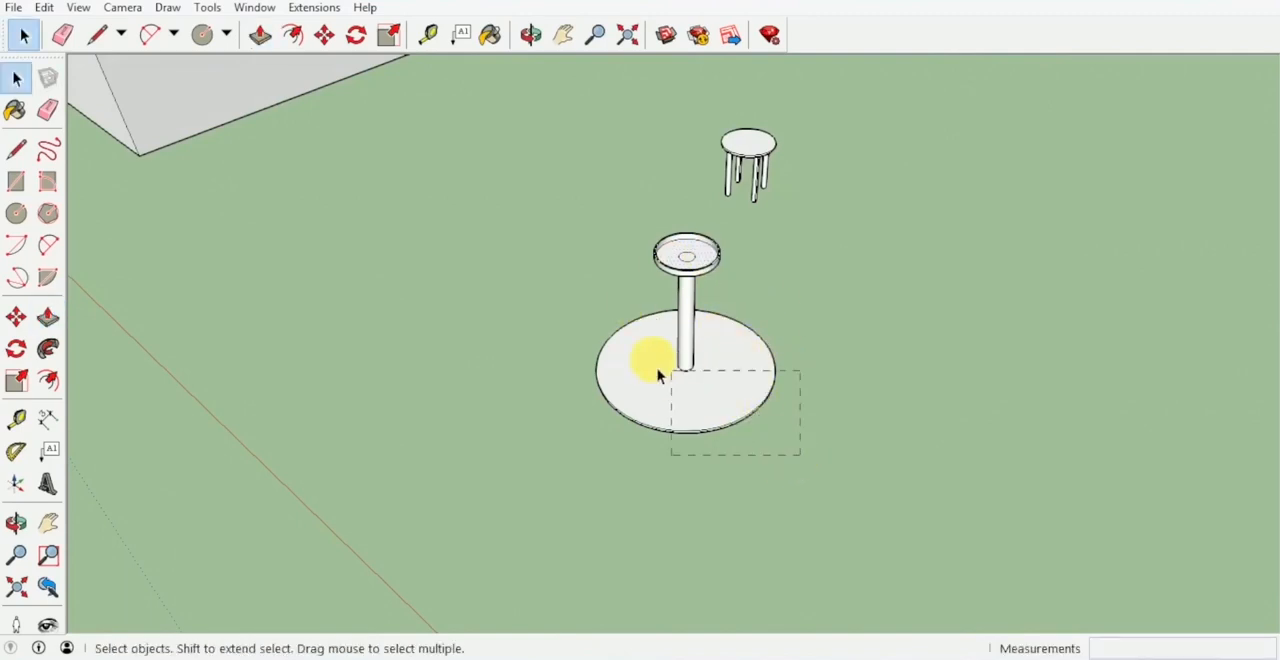
{"action": "left_click_drag", "start_coordinate": [658, 374], "coordinate": [509, 231]}
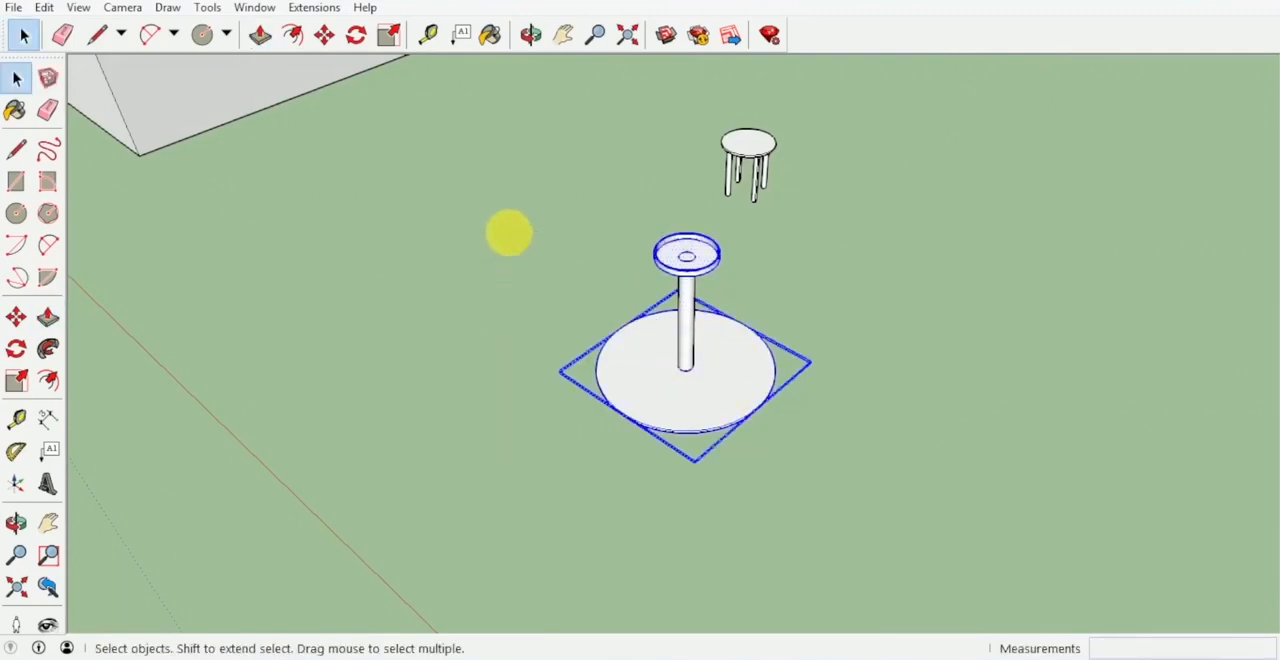
{"action": "right_click", "coordinate": [707, 388]}
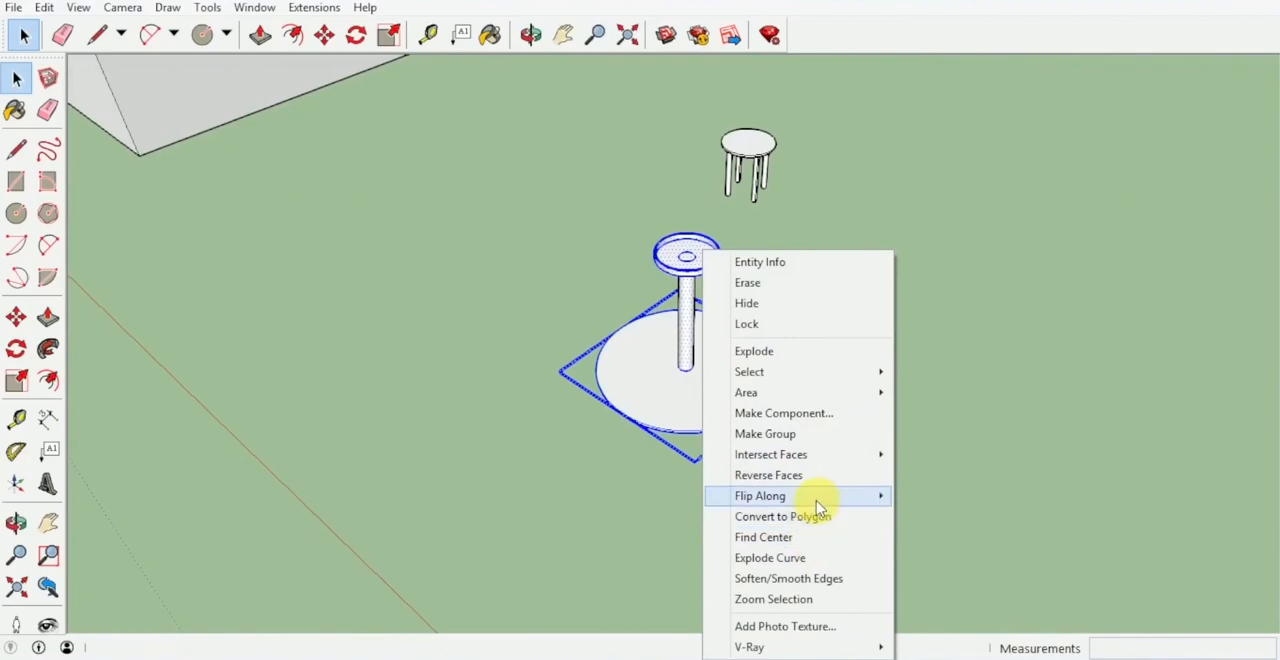
{"action": "mouse_move", "coordinate": [817, 500]}
{"action": "left_click", "coordinate": [940, 534]}
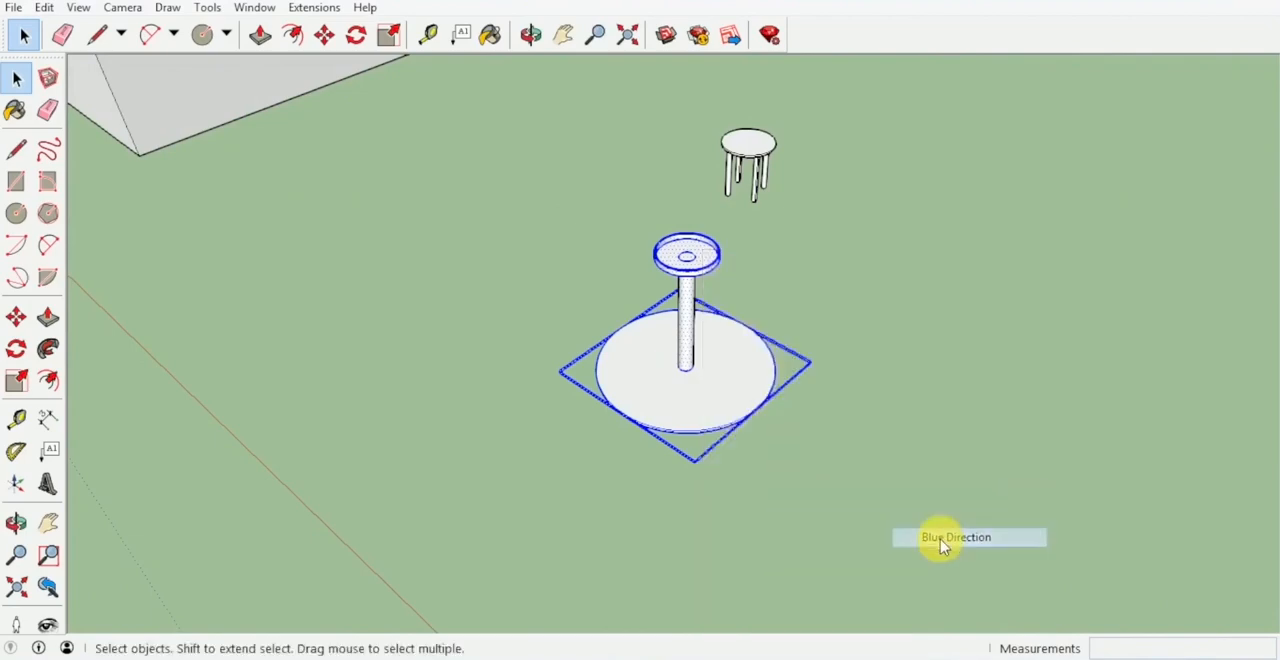
{"action": "left_click", "coordinate": [850, 458]}
{"action": "middle_click_drag", "start_coordinate": [828, 449], "coordinate": [649, 372]}
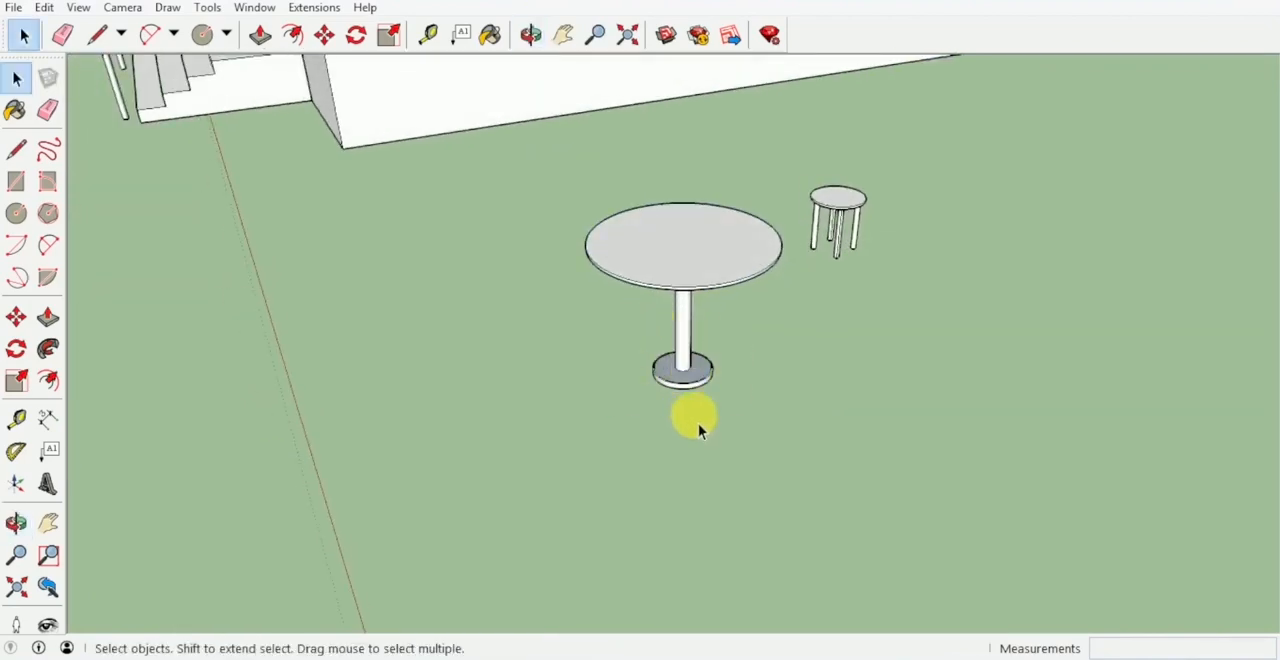
Paint the table's pole and foot plate with the Metal Seamed material from the Metal collection.
{"action": "key", "text": "b"}
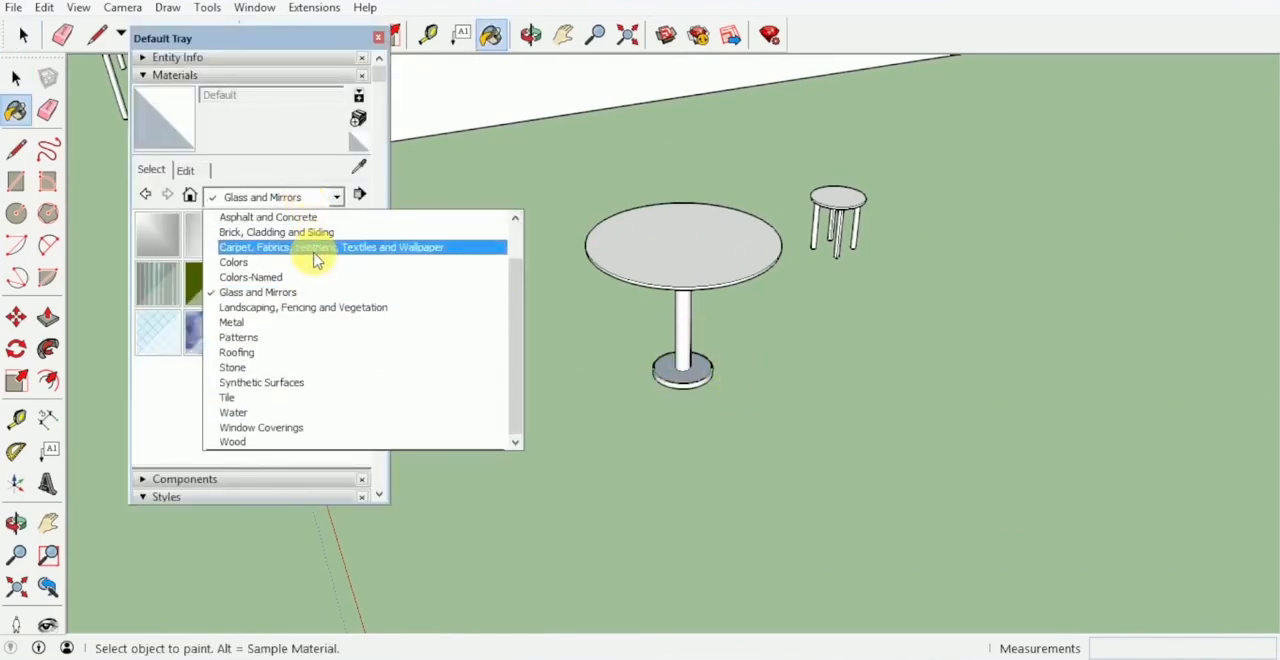
{"action": "left_click", "coordinate": [314, 322]}
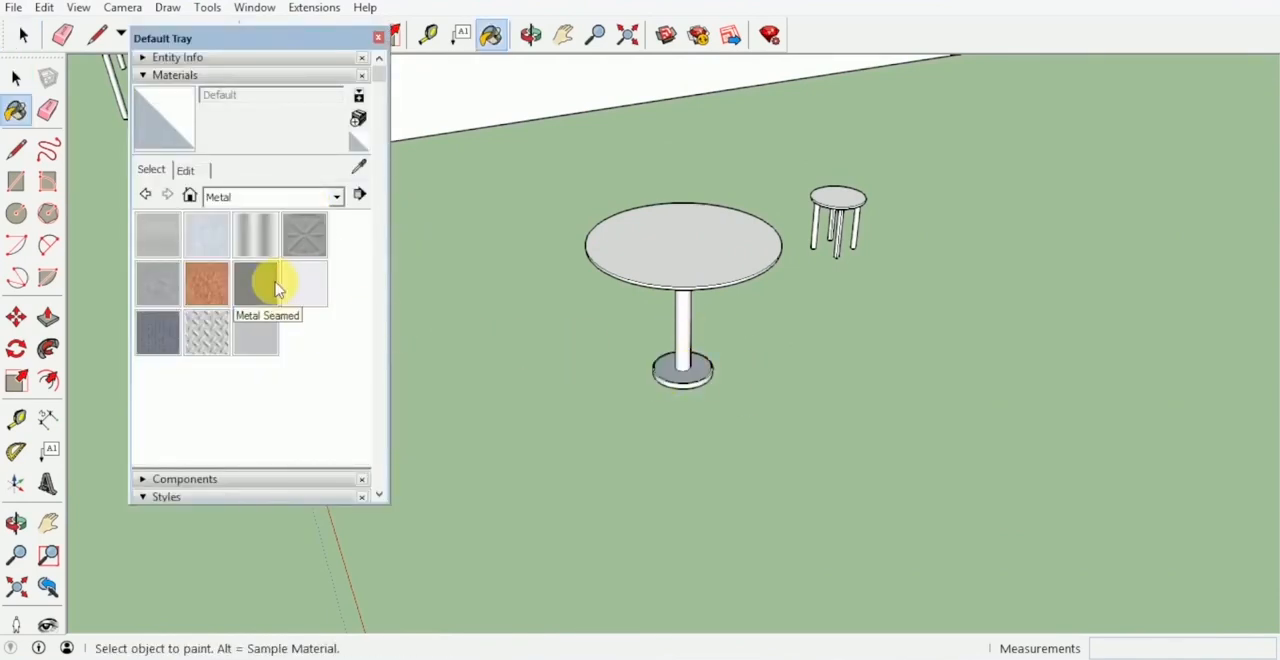
{"action": "left_click", "coordinate": [277, 288]}
{"action": "left_click", "coordinate": [684, 368], "text": "ctrl"}
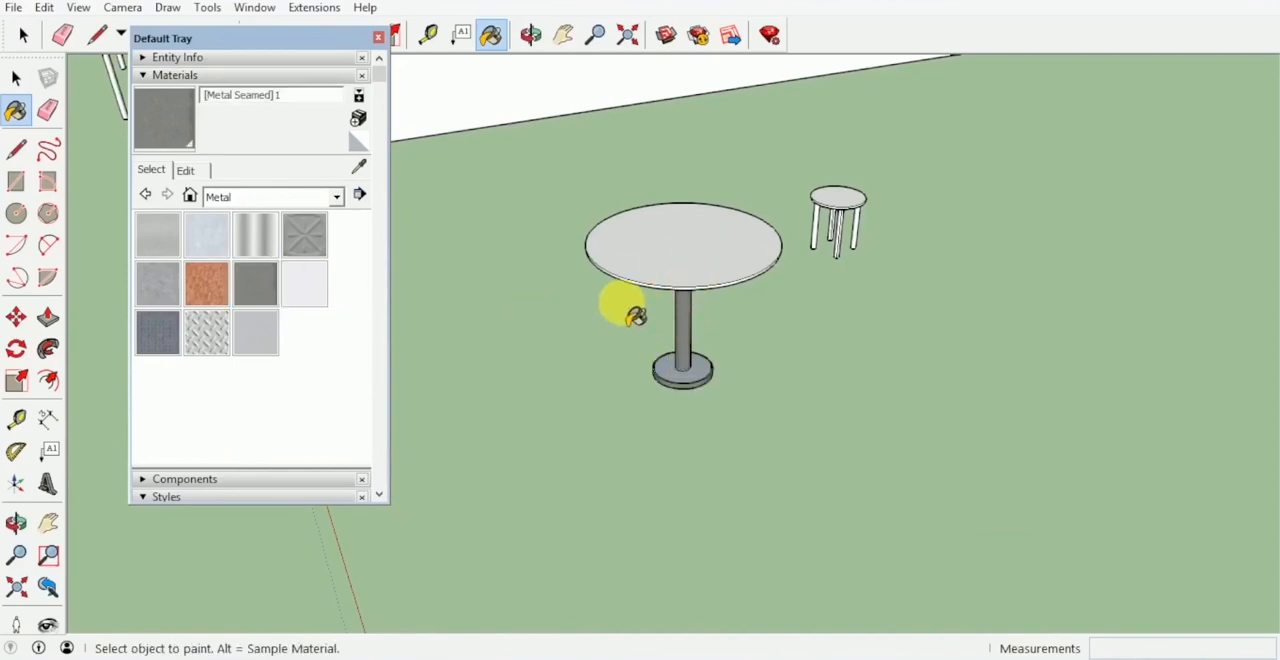
Select the metal pole and foot plate and make them a group.
{"action": "key", "text": "space"}
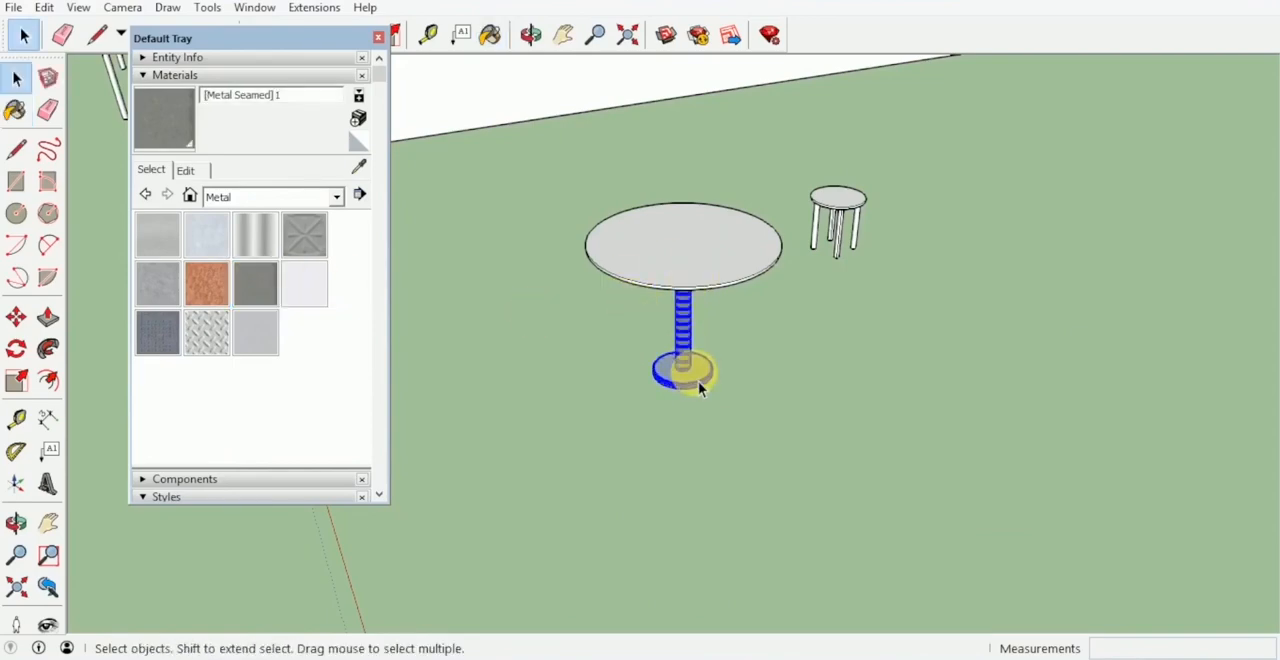
{"action": "right_click", "coordinate": [700, 388]}
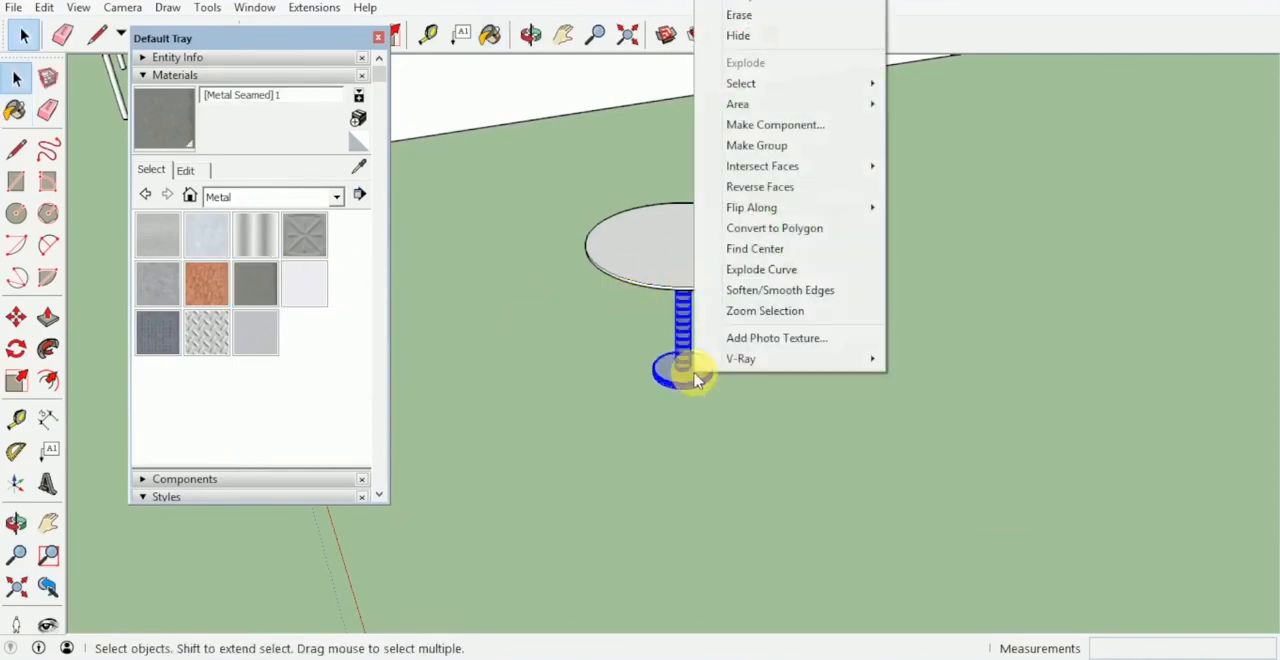
{"action": "left_click", "coordinate": [794, 145]}
Paint the round tabletop with Translucent Glass Blue from the Glass and Mirrors collection and close the materials tray.
{"action": "mouse_move", "coordinate": [734, 297]}
{"action": "middle_mouse_down"}
{"action": "mouse_move", "coordinate": [686, 420]}
{"action": "mouse_move", "coordinate": [808, 352]}
{"action": "mouse_move", "coordinate": [722, 288]}
{"action": "middle_mouse_up"}
{"action": "left_click", "coordinate": [263, 196]}
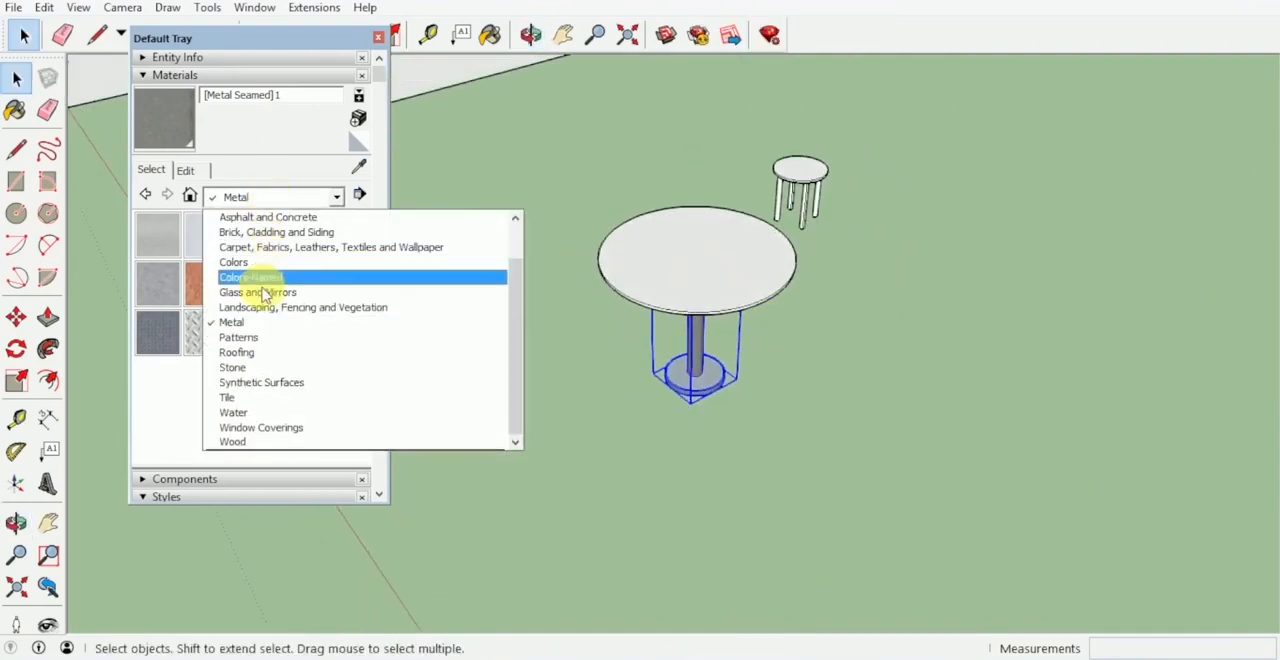
{"action": "left_click", "coordinate": [257, 289]}
{"action": "left_click", "coordinate": [305, 235]}
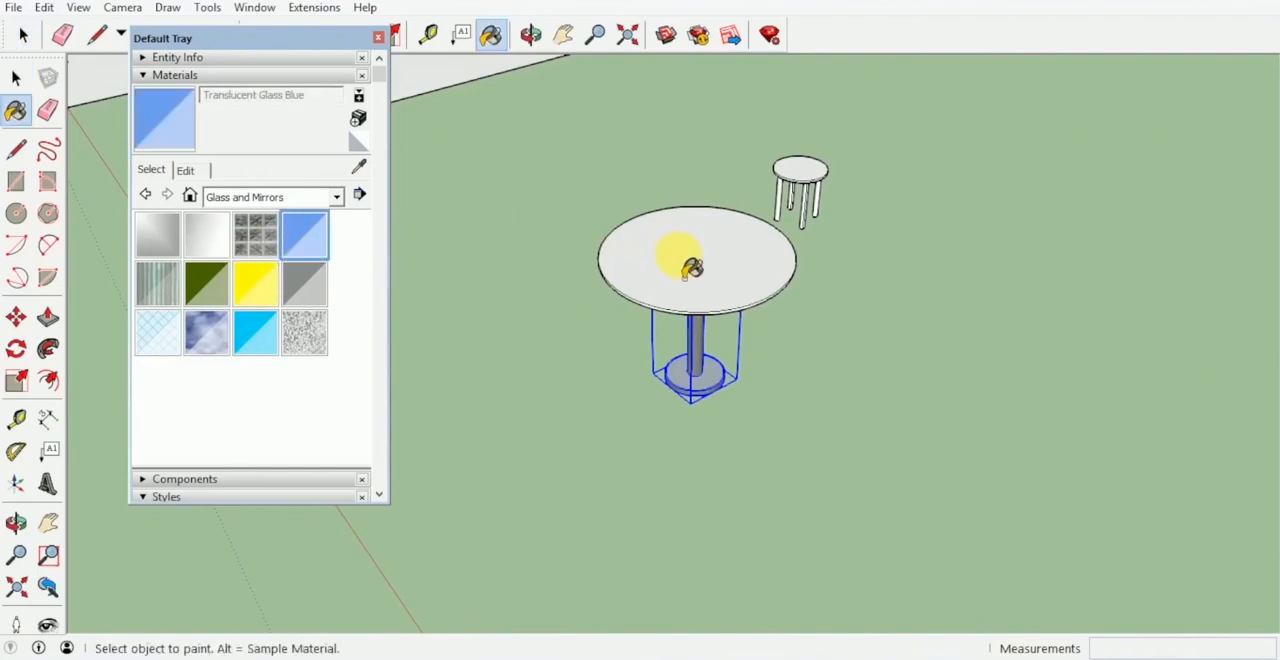
{"action": "left_click", "coordinate": [692, 268]}
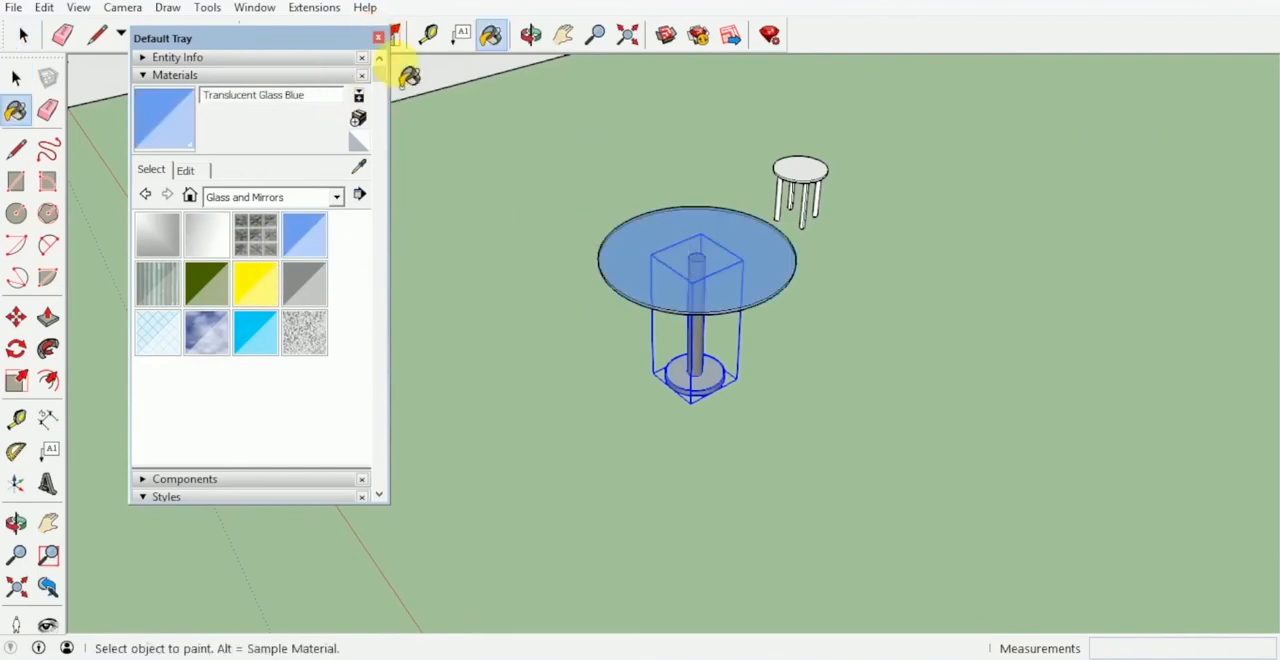
{"action": "left_click", "coordinate": [384, 38]}
Move the stool partly under the tabletop's edge and place a copy of it a quarter turn around the table.
{"action": "key", "text": "space"}
{"action": "scroll", "coordinate": [536, 250], "scroll_direction": "down", "scroll_amount": 2}
{"action": "mouse_move", "coordinate": [632, 284]}
{"action": "middle_mouse_down"}
{"action": "mouse_move", "coordinate": [797, 386]}
{"action": "mouse_move", "coordinate": [616, 386]}
{"action": "mouse_move", "coordinate": [601, 368]}
{"action": "middle_mouse_up"}
{"action": "middle_click_drag", "start_coordinate": [698, 271], "coordinate": [600, 229]}
{"action": "key", "text": "m"}
{"action": "left_click_drag", "start_coordinate": [720, 235], "coordinate": [589, 443]}
{"action": "key", "text": "ctrl"}
{"action": "middle_click_drag", "start_coordinate": [589, 443], "coordinate": [783, 543]}
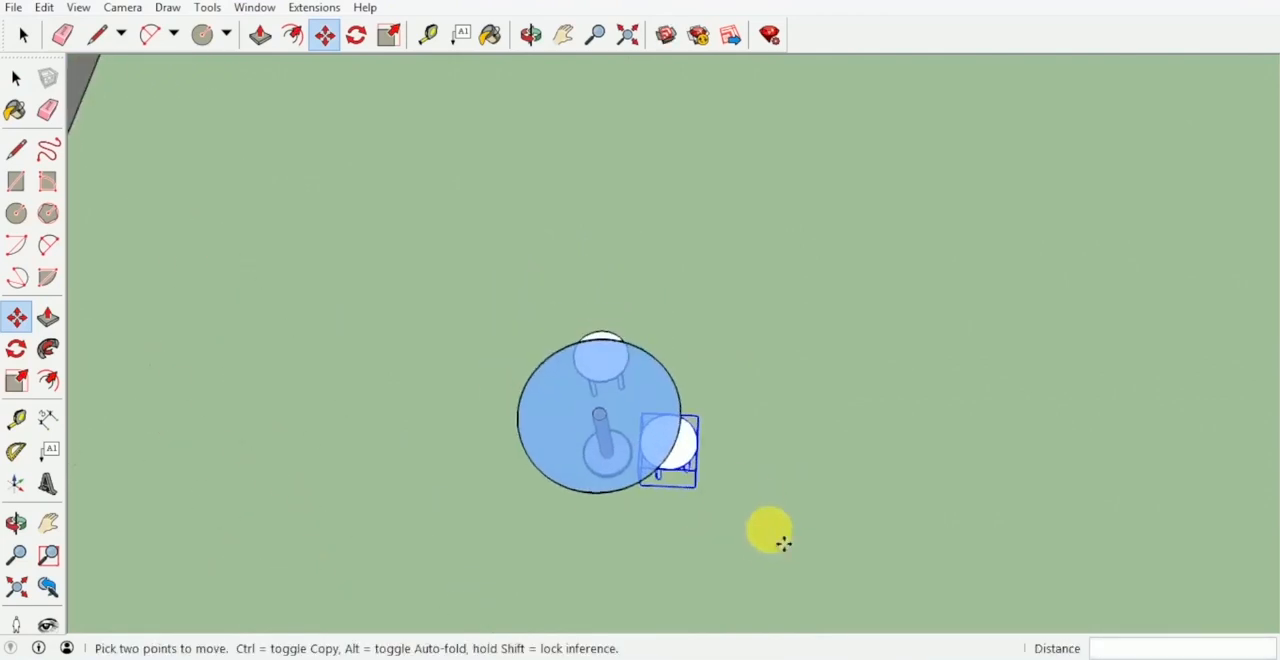
Copy the stool to the two remaining sides of the table, giving four stools around it.
{"action": "left_click", "coordinate": [725, 517]}
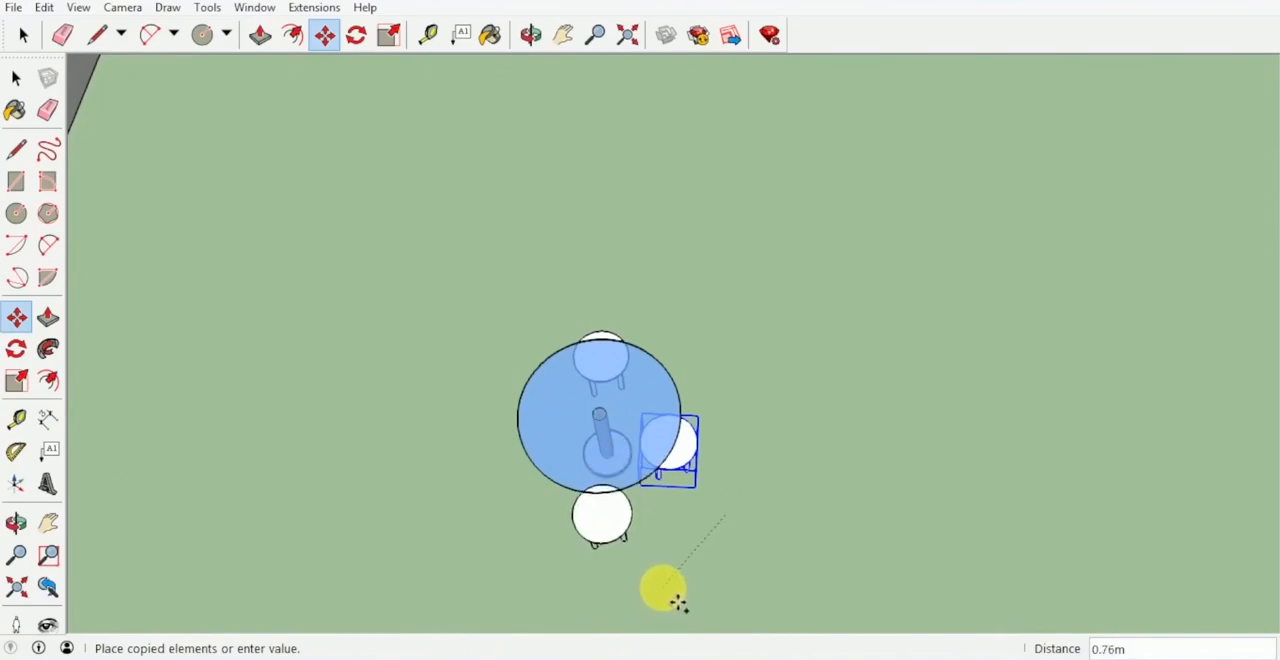
{"action": "middle_click_drag", "start_coordinate": [678, 603], "coordinate": [803, 526]}
{"action": "left_click", "coordinate": [805, 518]}
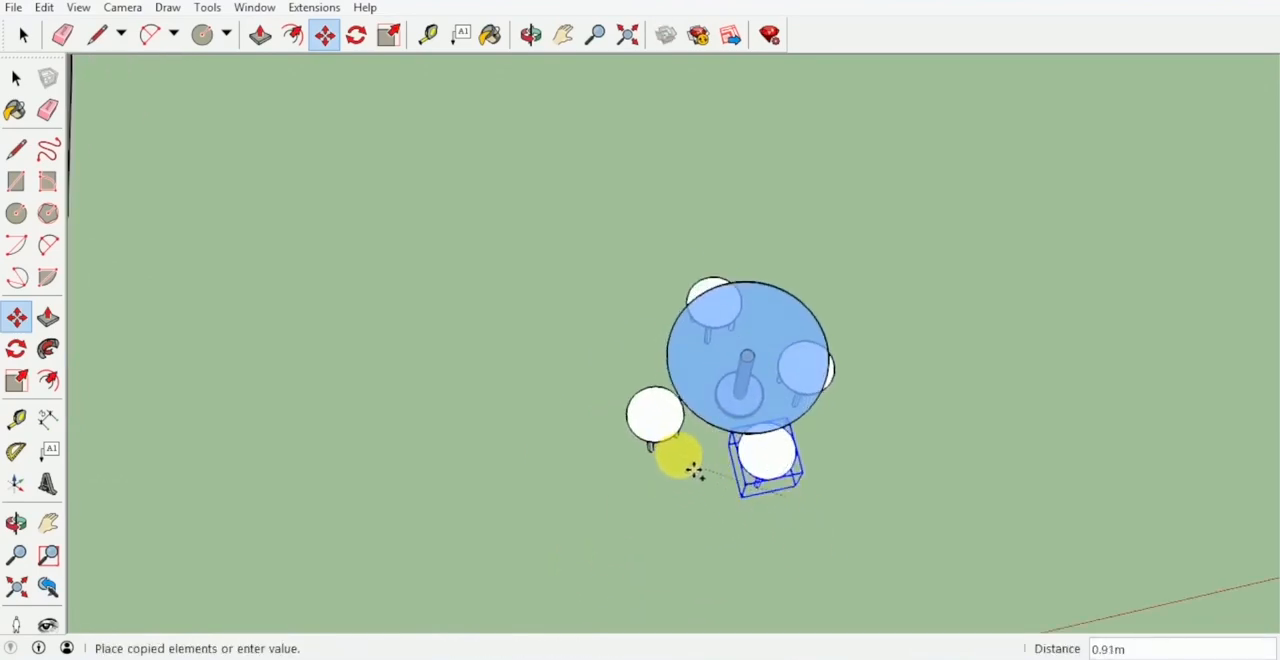
{"action": "middle_click_drag", "start_coordinate": [706, 457], "coordinate": [746, 364]}
{"action": "left_click", "coordinate": [582, 442]}
{"action": "left_click", "coordinate": [616, 445]}
Shift one stool about 0.19 m and the neighbouring one about 0.05 m to space the stools evenly around the table.
{"action": "key", "text": "space"}
{"action": "key", "text": "m"}
{"action": "left_click", "coordinate": [811, 366]}
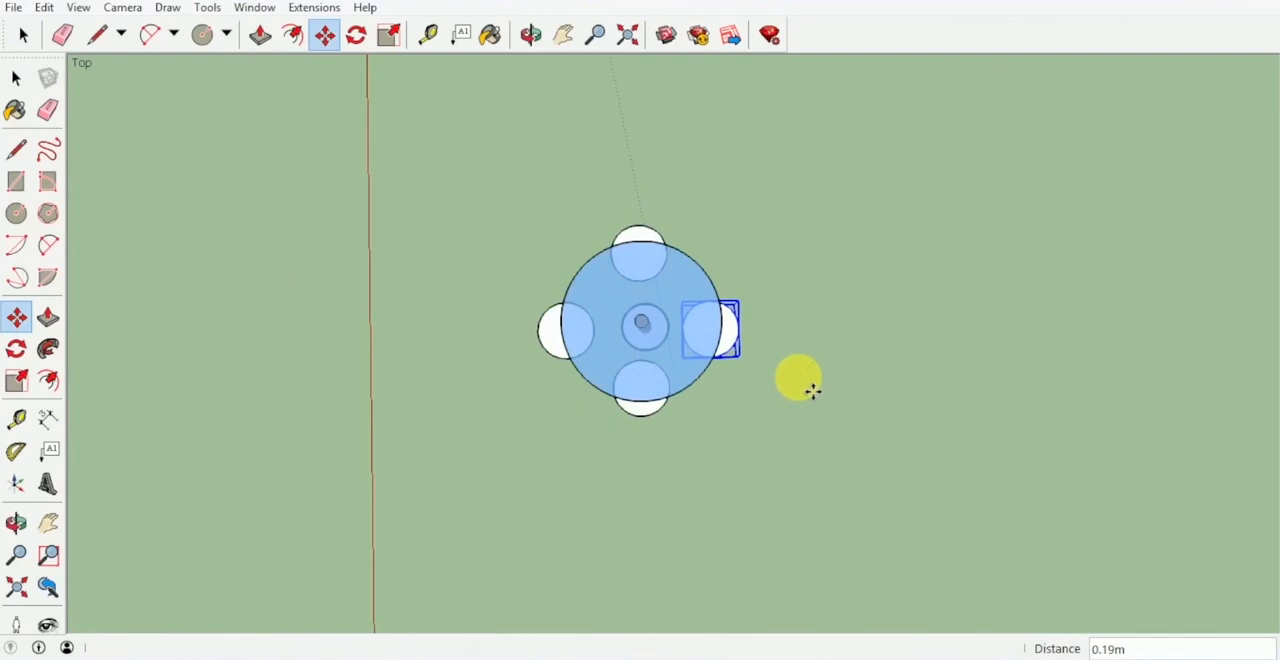
{"action": "left_click", "coordinate": [812, 391]}
{"action": "key", "text": "space"}
{"action": "left_click", "coordinate": [654, 421]}
{"action": "key", "text": "m"}
{"action": "left_click", "coordinate": [677, 458]}
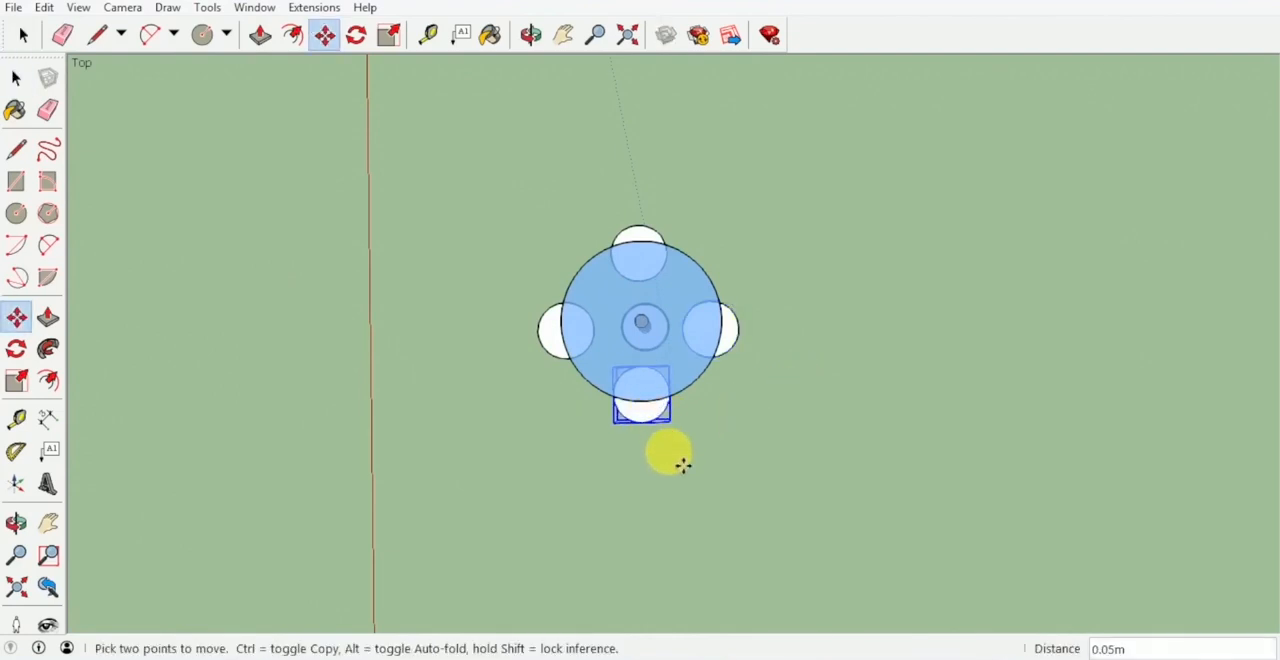
{"action": "left_click", "coordinate": [683, 466]}
Select the table with its four stools and make them one group.
{"action": "key", "text": "space"}
{"action": "middle_click_drag", "start_coordinate": [757, 462], "coordinate": [853, 479]}
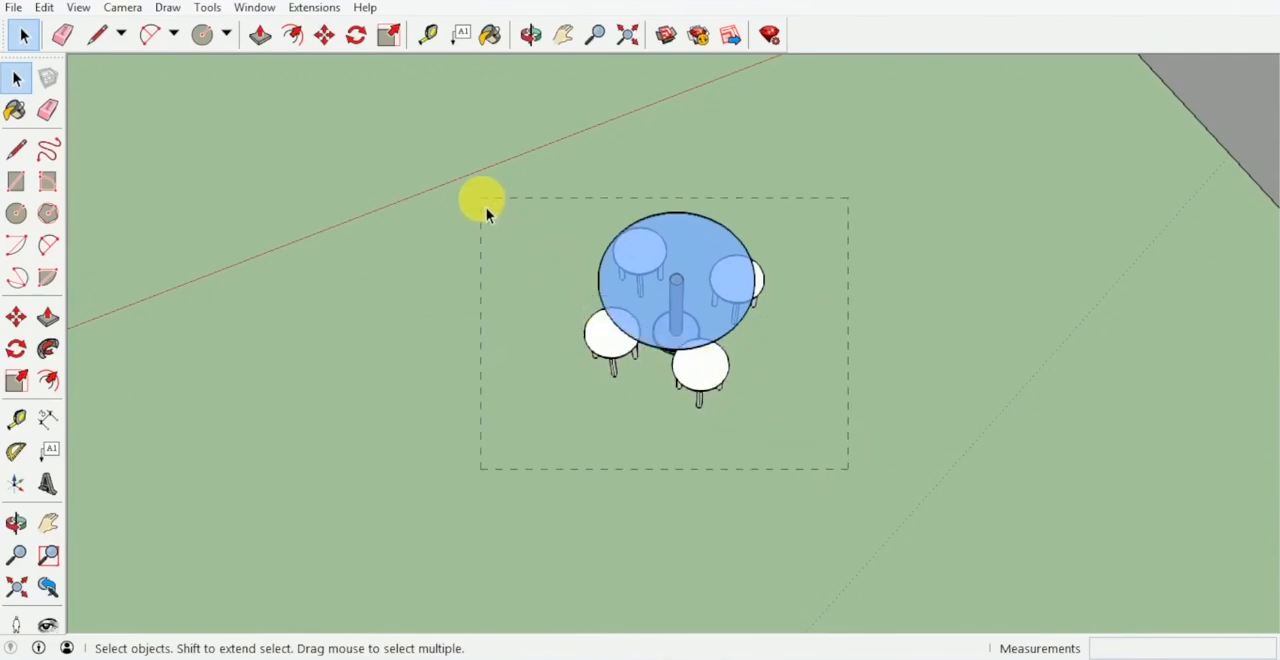
{"action": "left_click_drag", "start_coordinate": [485, 206], "coordinate": [487, 208]}
{"action": "right_click", "coordinate": [671, 284]}
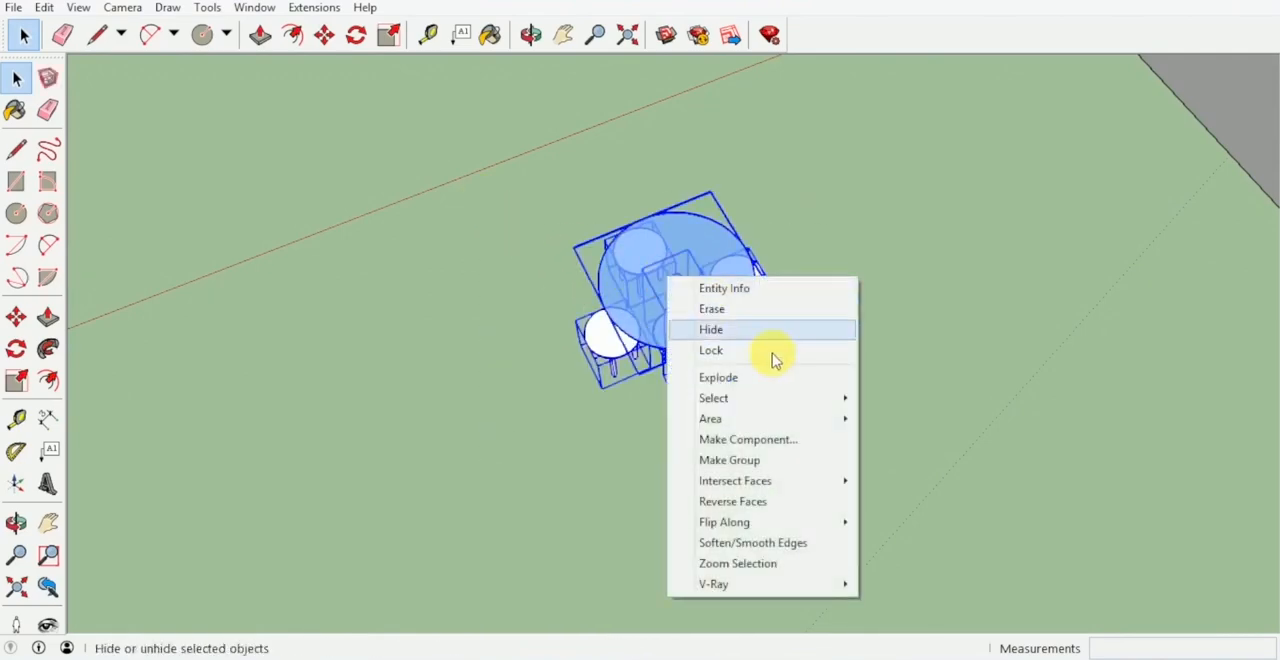
{"action": "left_click", "coordinate": [766, 456]}
Hide the roof of the house to expose the rooms inside.
{"action": "middle_click_drag", "start_coordinate": [641, 315], "coordinate": [706, 304]}
{"action": "scroll", "coordinate": [678, 325], "scroll_direction": "up", "scroll_amount": 5}
{"action": "scroll", "coordinate": [706, 304], "scroll_direction": "down", "scroll_amount": 1}
{"action": "scroll", "coordinate": [750, 439], "scroll_direction": "down", "scroll_amount": 1}
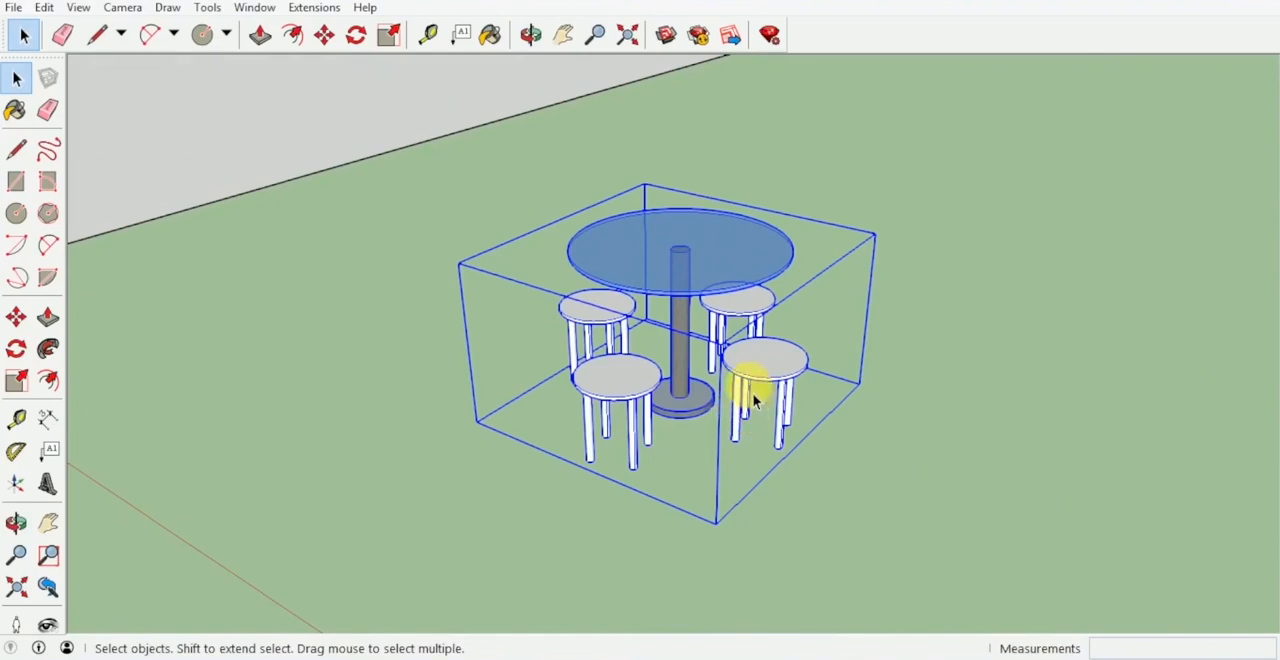
{"action": "scroll", "coordinate": [753, 390], "scroll_direction": "down", "scroll_amount": 5}
{"action": "middle_click_drag", "start_coordinate": [757, 366], "coordinate": [685, 354]}
{"action": "scroll", "coordinate": [523, 126], "scroll_direction": "down", "scroll_amount": 4}
{"action": "right_click", "coordinate": [514, 116]}
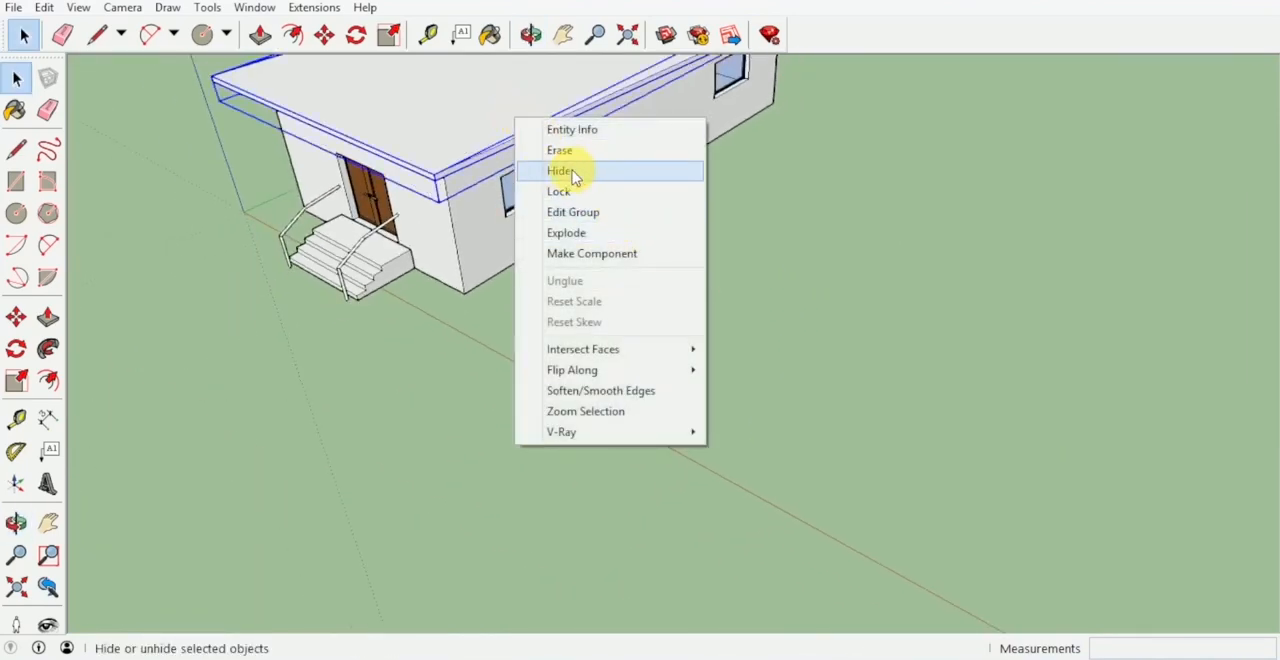
{"action": "left_click", "coordinate": [575, 176]}
Move the table set by the foot of a stool leg onto the front room's floor, near the corner between window wall and partition.
{"action": "middle_click_drag", "start_coordinate": [713, 285], "coordinate": [770, 480]}
{"action": "scroll", "coordinate": [781, 486], "scroll_direction": "up", "scroll_amount": 2}
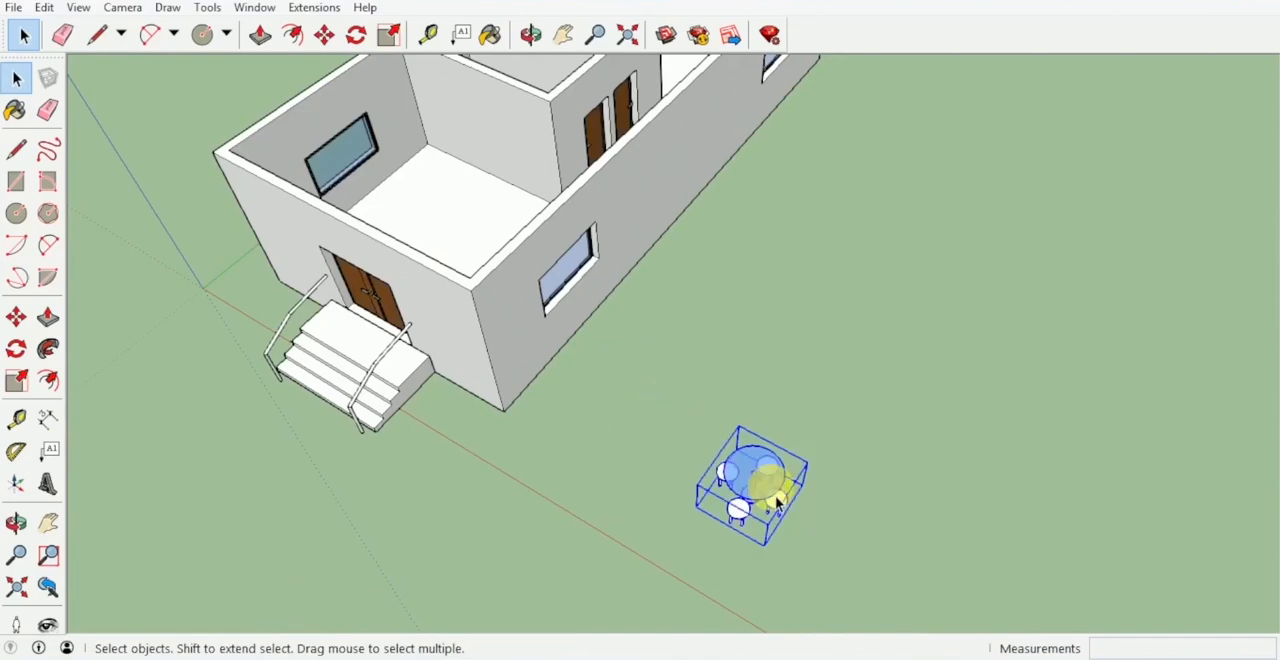
{"action": "key", "text": "m"}
{"action": "scroll", "coordinate": [754, 549], "scroll_direction": "up", "scroll_amount": 8}
{"action": "middle_click_drag", "start_coordinate": [753, 548], "coordinate": [746, 436]}
{"action": "scroll", "coordinate": [757, 516], "scroll_direction": "up", "scroll_amount": 8}
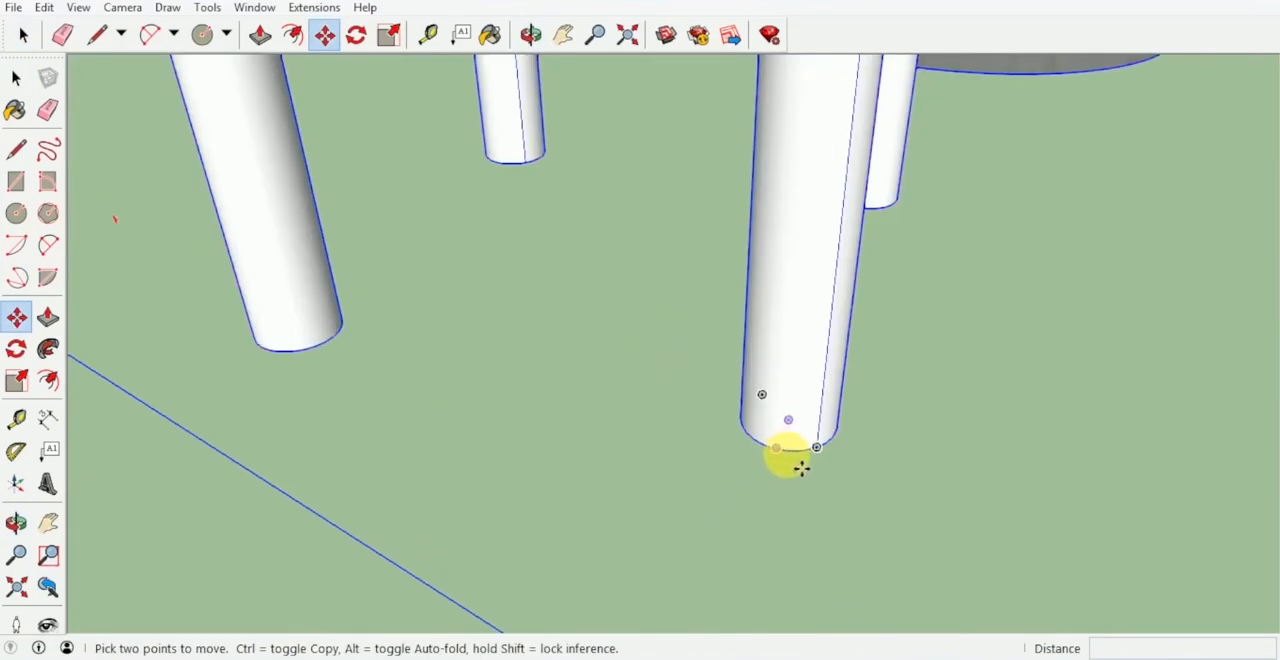
{"action": "left_click", "coordinate": [799, 464]}
{"action": "scroll", "coordinate": [760, 440], "scroll_direction": "down", "scroll_amount": 10}
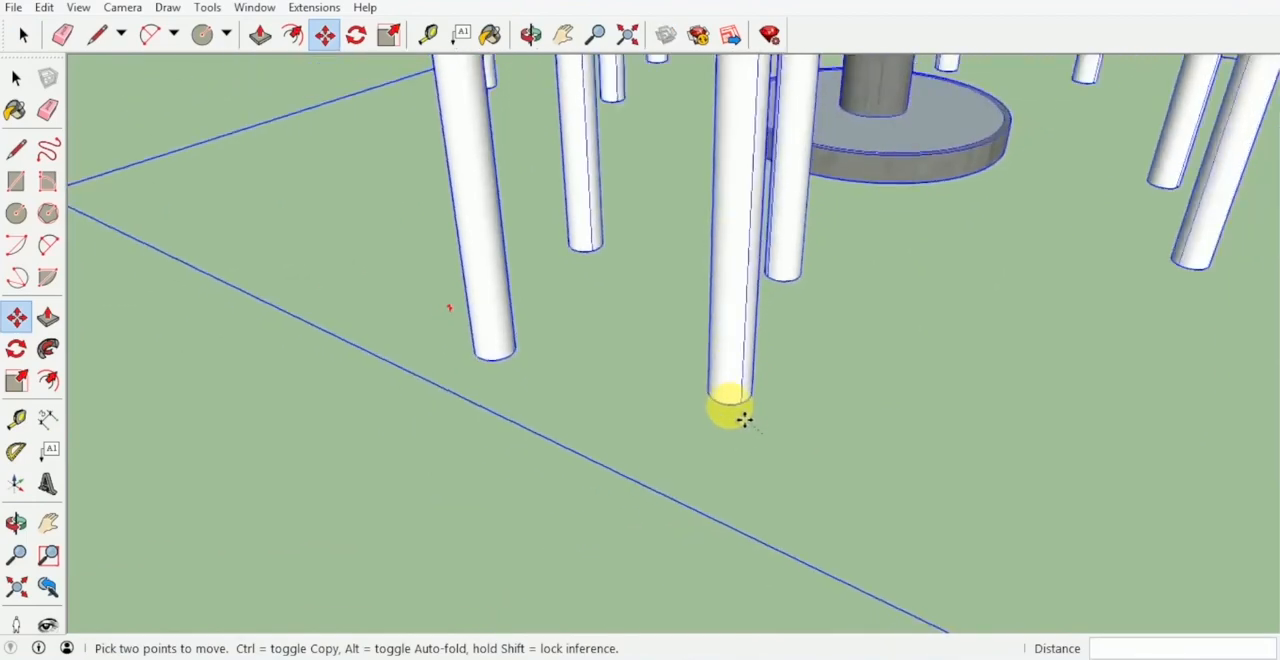
{"action": "scroll", "coordinate": [628, 321], "scroll_direction": "down", "scroll_amount": 5}
{"action": "middle_click_drag", "start_coordinate": [573, 258], "coordinate": [751, 426], "text": "shift"}
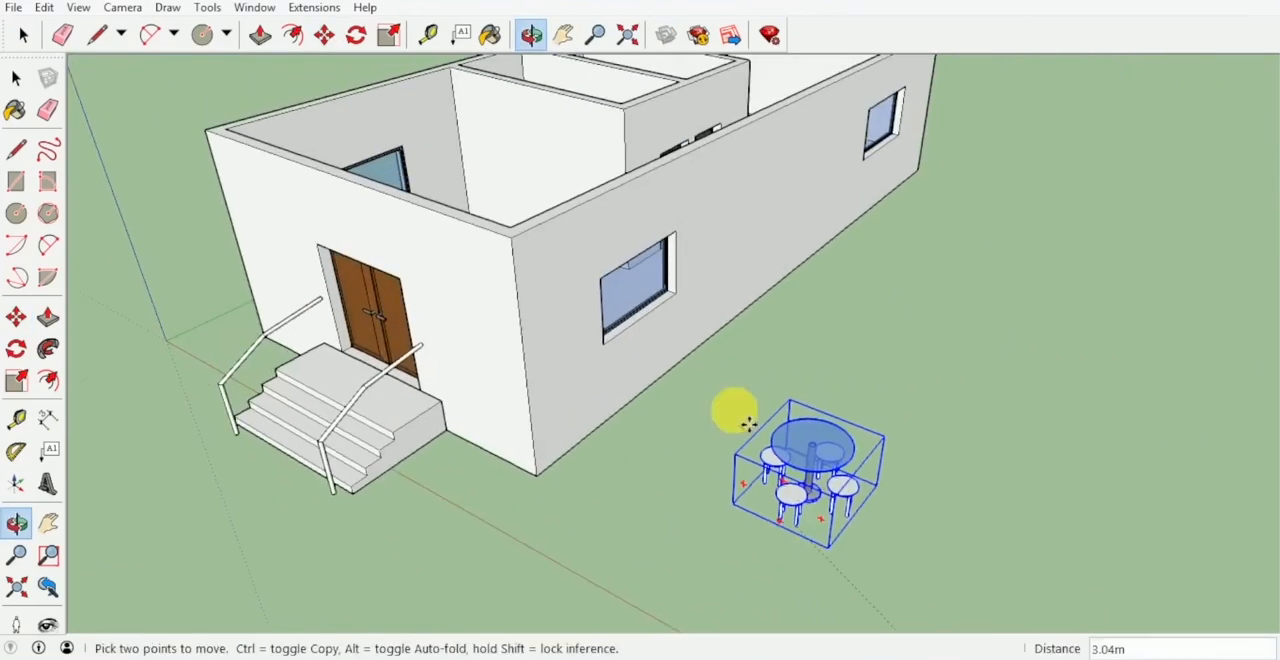
{"action": "middle_click_drag", "start_coordinate": [590, 215], "coordinate": [763, 492]}
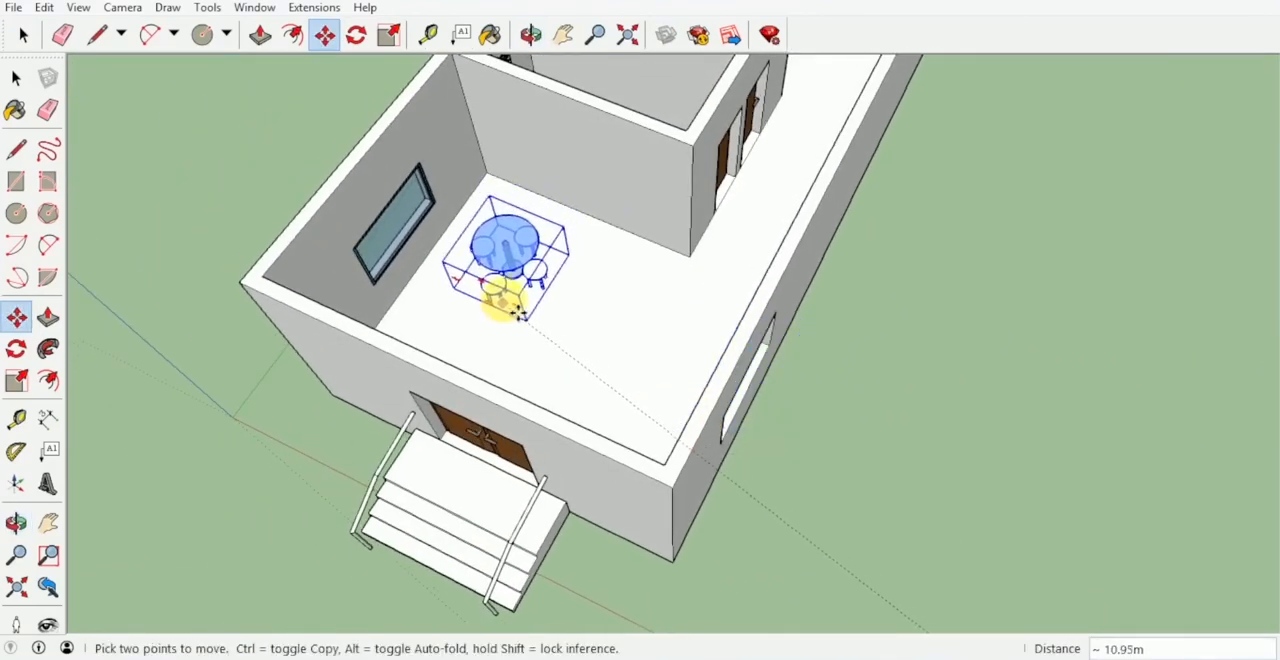
{"action": "middle_click_drag", "start_coordinate": [508, 300], "coordinate": [692, 414]}
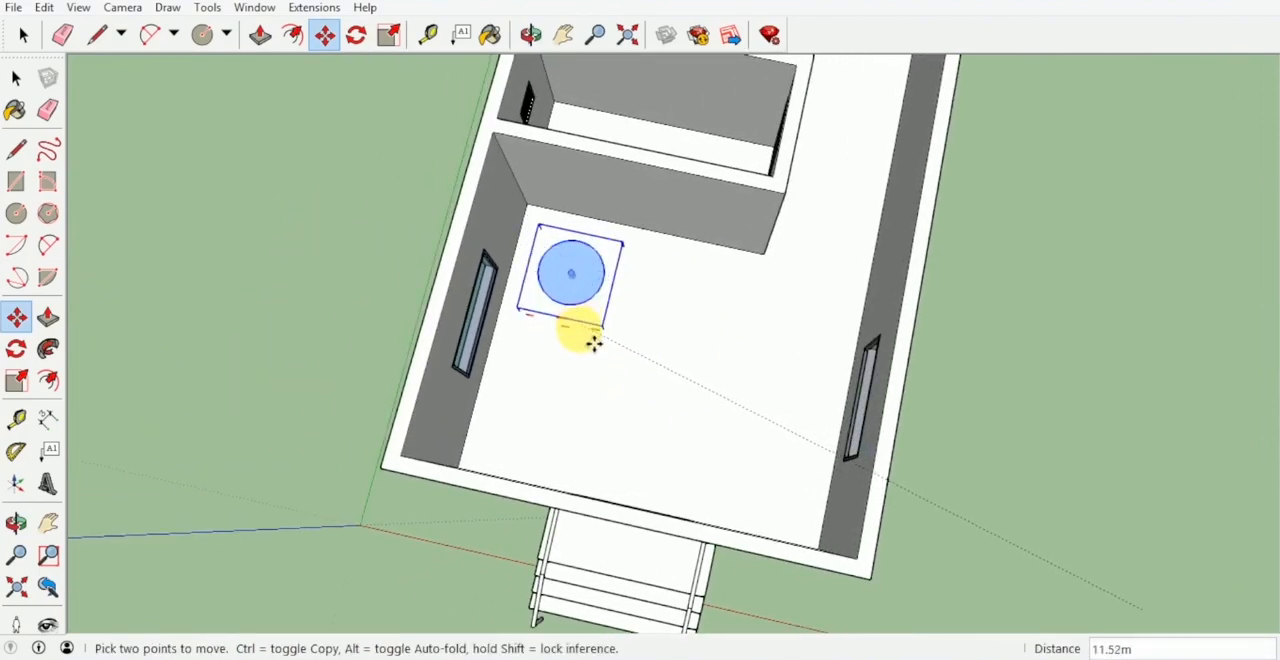
Copy the table set about 2.12 m along the window wall towards the entrance wall.
{"action": "scroll", "coordinate": [590, 338], "scroll_direction": "up", "scroll_amount": 5}
{"action": "middle_click_drag", "start_coordinate": [659, 428], "coordinate": [710, 432]}
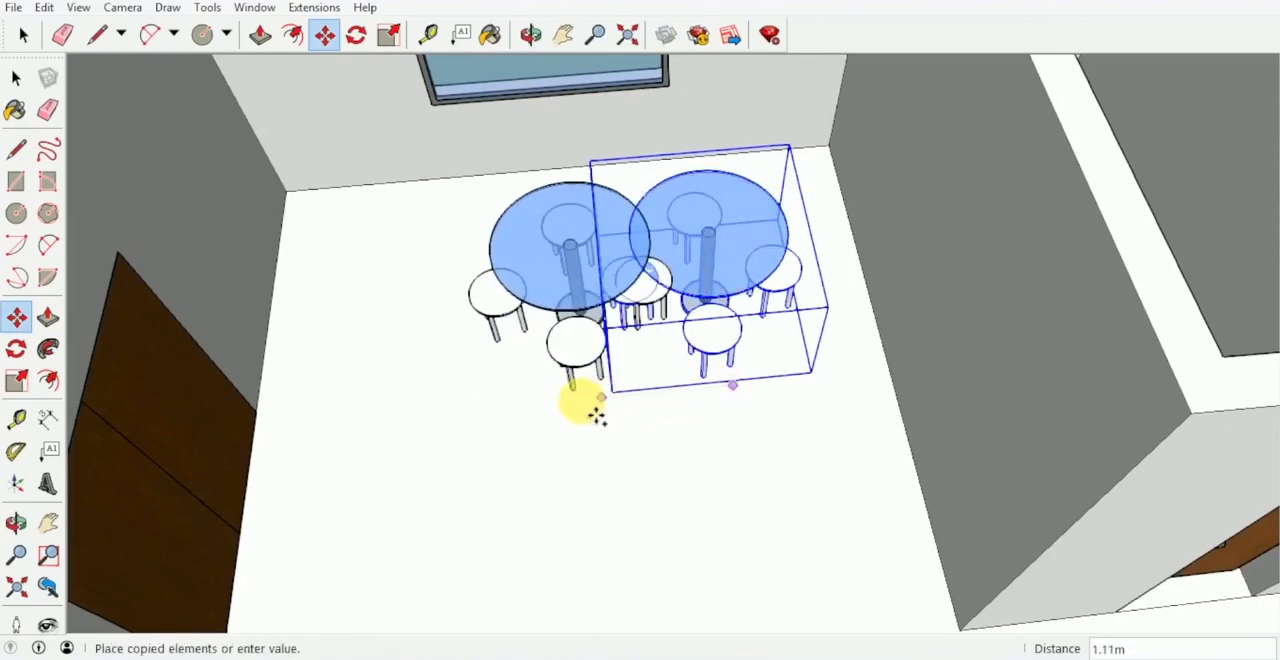
{"action": "left_click", "coordinate": [476, 427]}
Copy the table set nearest the entrance wall about 3.64 m across the room to the opposite window.
{"action": "middle_click_drag", "start_coordinate": [477, 426], "coordinate": [848, 484]}
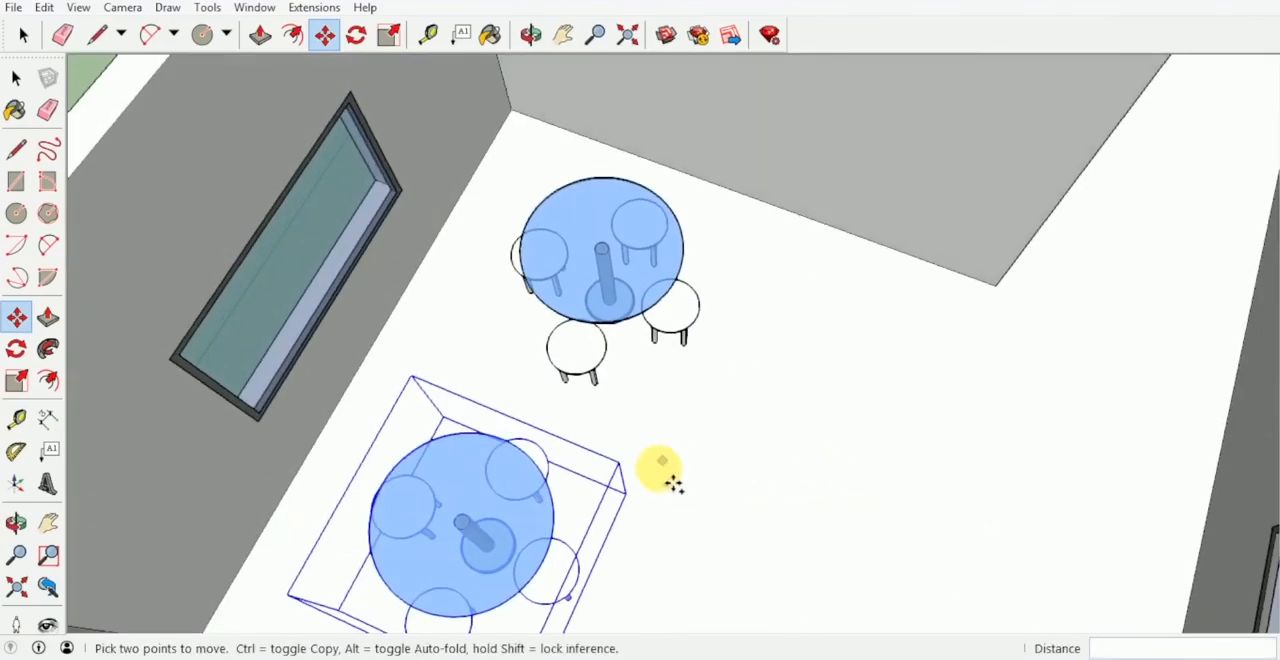
{"action": "key", "text": "ctrl"}
{"action": "left_click", "coordinate": [635, 512]}
{"action": "scroll", "coordinate": [760, 514], "scroll_direction": "down", "scroll_amount": 2}
{"action": "middle_click_drag", "start_coordinate": [760, 510], "coordinate": [730, 428]}
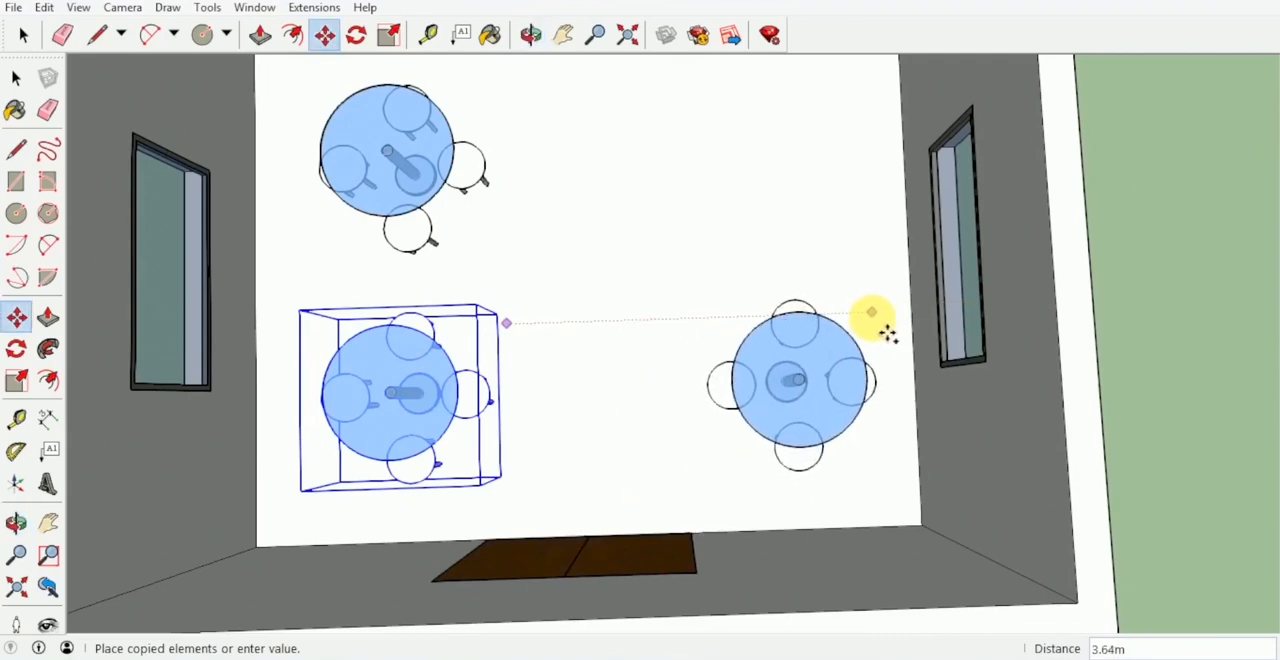
{"action": "left_click", "coordinate": [874, 306]}
Copy that table set away from the entrance wall to complete the two-by-two layout, and clear the selection.
{"action": "key", "text": "ctrl"}
{"action": "left_click", "coordinate": [887, 491]}
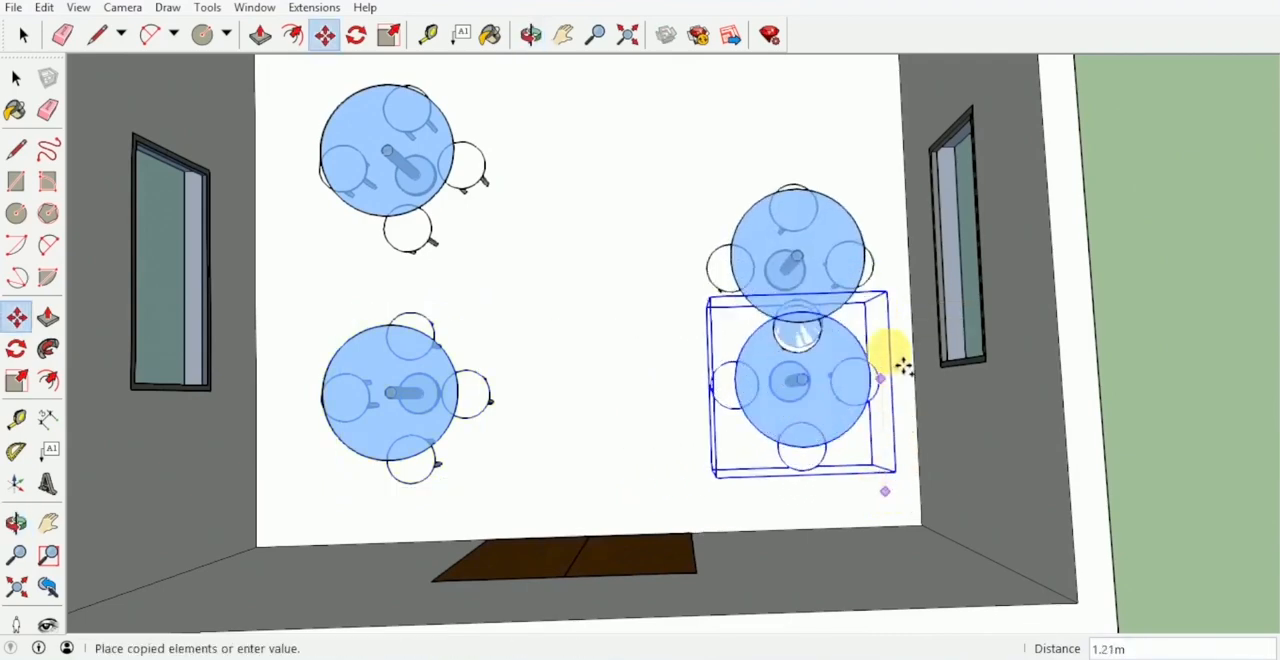
{"action": "left_click", "coordinate": [879, 258]}
{"action": "scroll", "coordinate": [800, 258], "scroll_direction": "down", "scroll_amount": 5}
{"action": "key", "text": "space"}
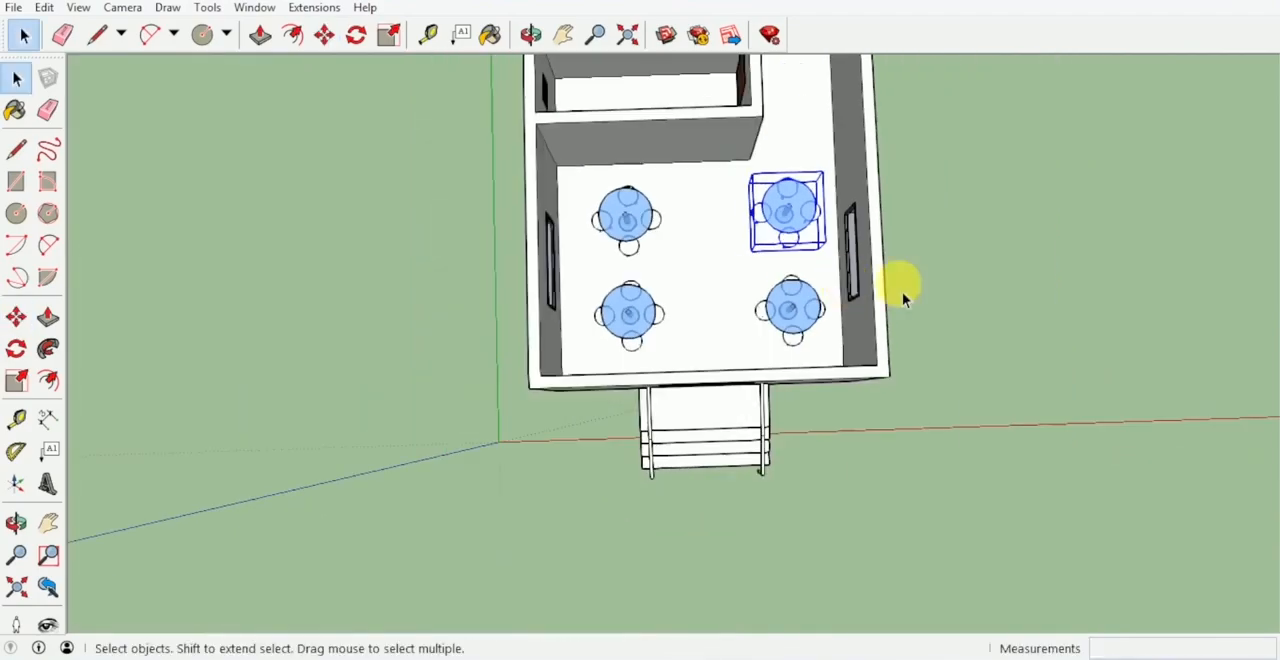
{"action": "left_click", "coordinate": [935, 298]}
Open the house group for editing at the empty rear room.
{"action": "middle_click_drag", "start_coordinate": [933, 292], "coordinate": [430, 203]}
{"action": "middle_click_drag", "start_coordinate": [786, 346], "coordinate": [540, 228]}
{"action": "middle_click_drag", "start_coordinate": [760, 362], "coordinate": [545, 310]}
{"action": "middle_click_drag", "start_coordinate": [690, 374], "coordinate": [747, 520]}
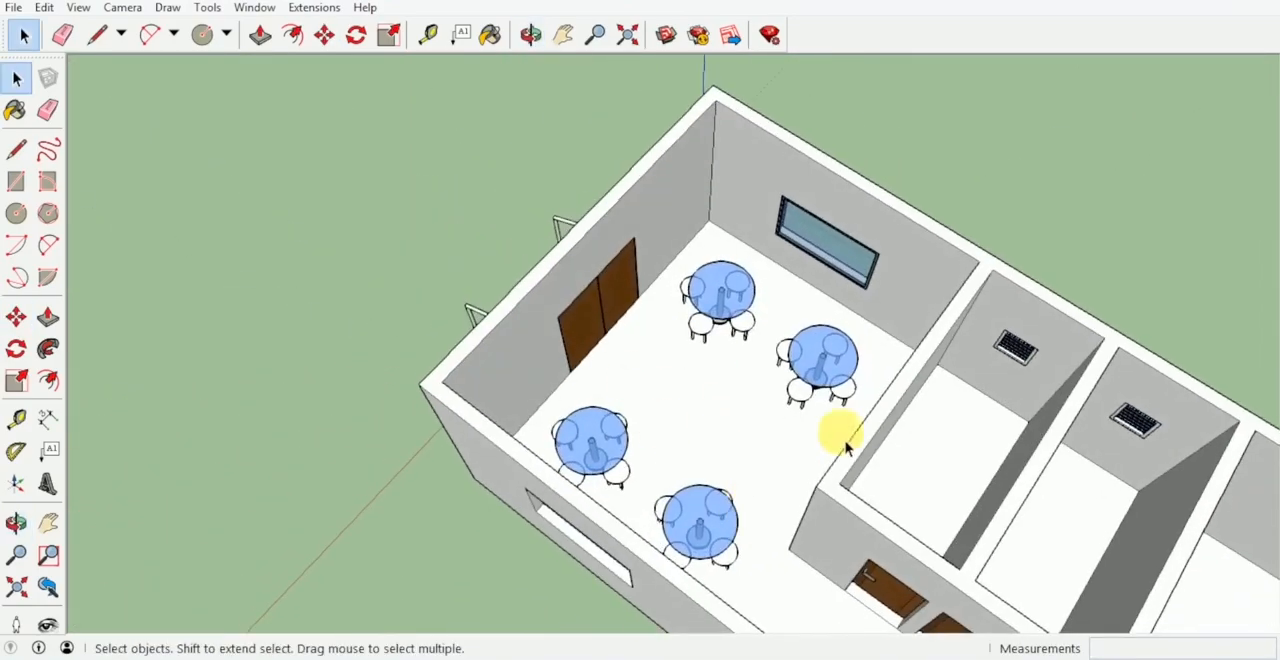
{"action": "middle_click_drag", "start_coordinate": [678, 382], "coordinate": [858, 327]}
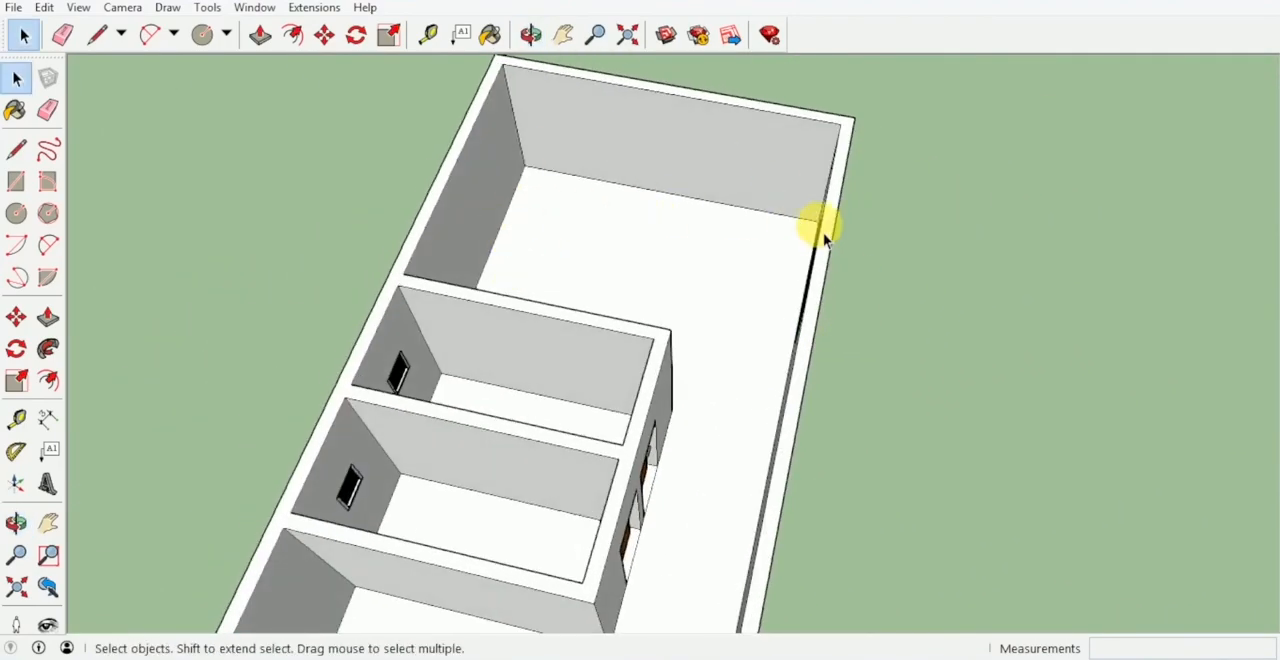
{"action": "middle_click_drag", "start_coordinate": [586, 206], "coordinate": [522, 335]}
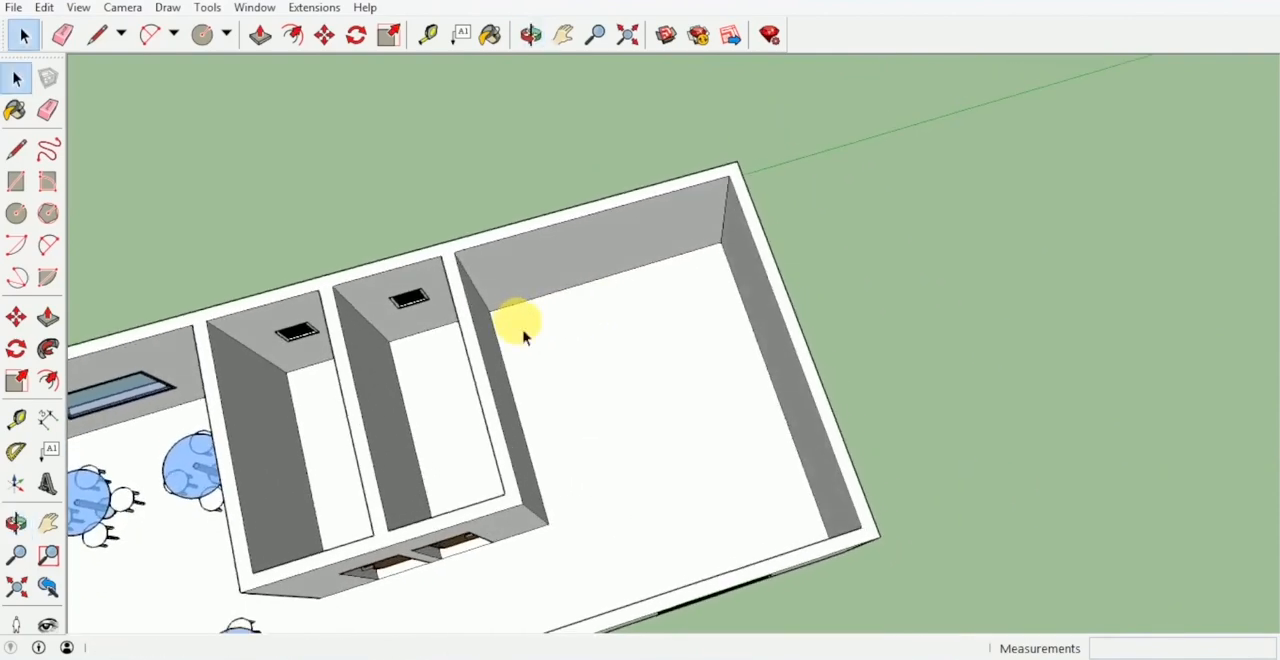
{"action": "left_click", "coordinate": [613, 327]}
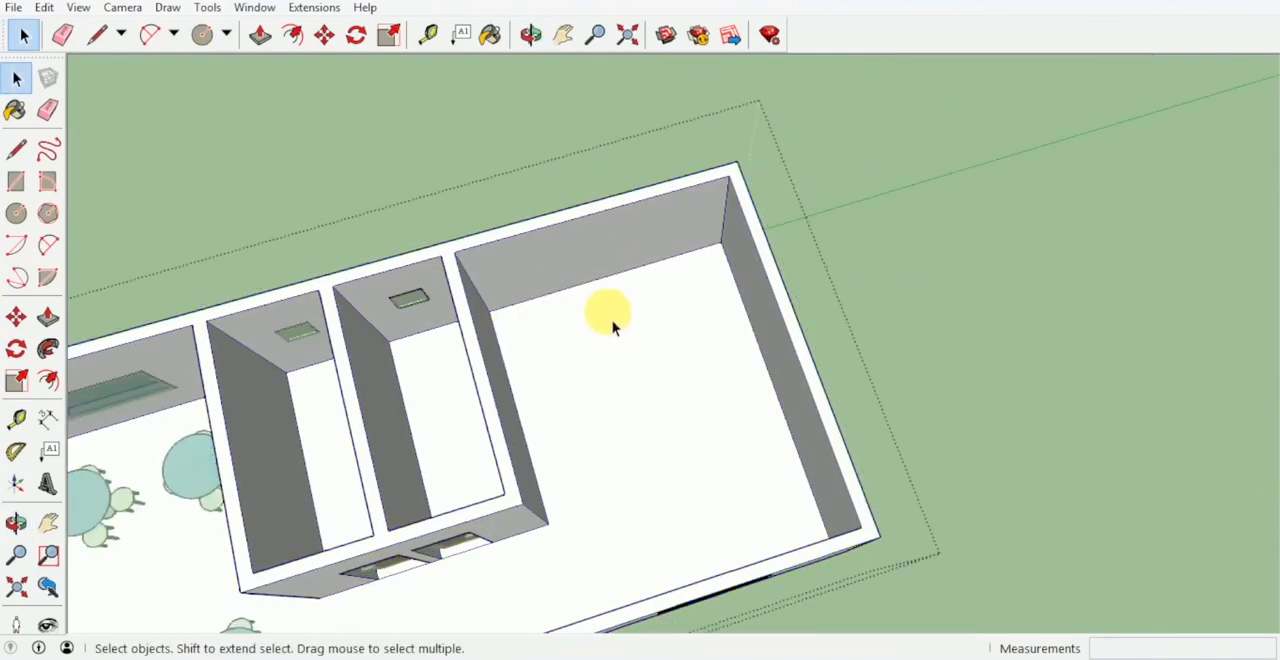
Copy the rear room's floor edge along the long side wall 1 m into the room.
{"action": "middle_click_drag", "start_coordinate": [613, 327], "coordinate": [609, 279]}
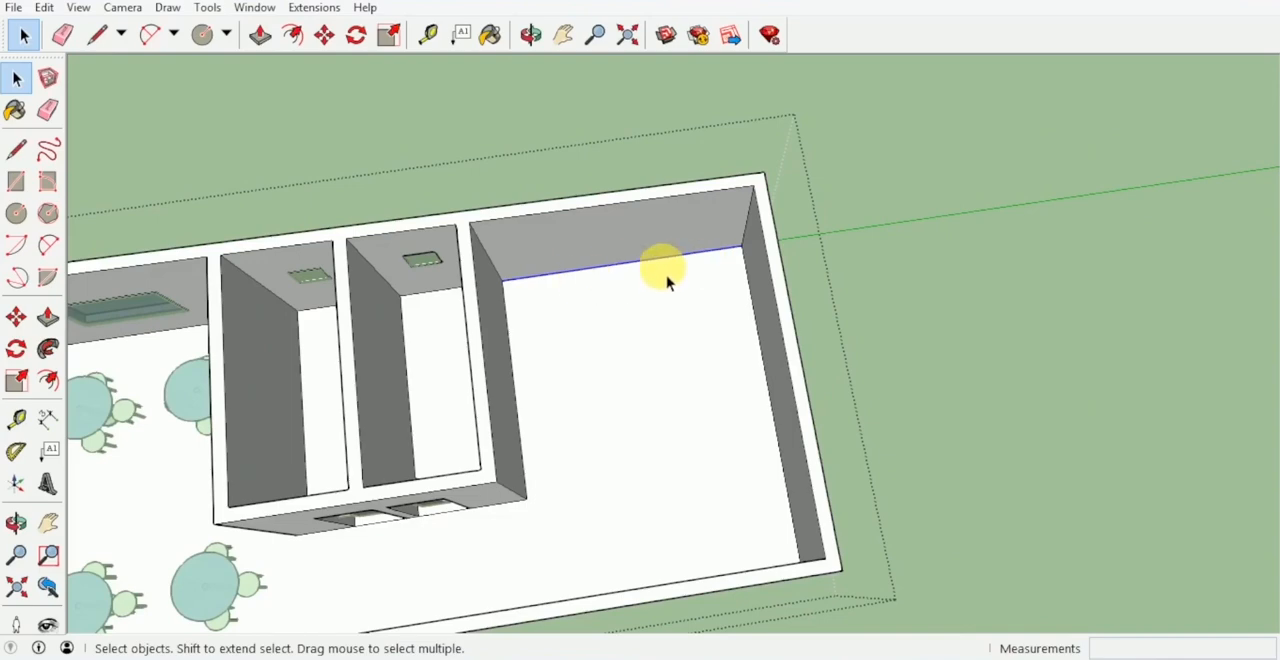
{"action": "key", "text": "m"}
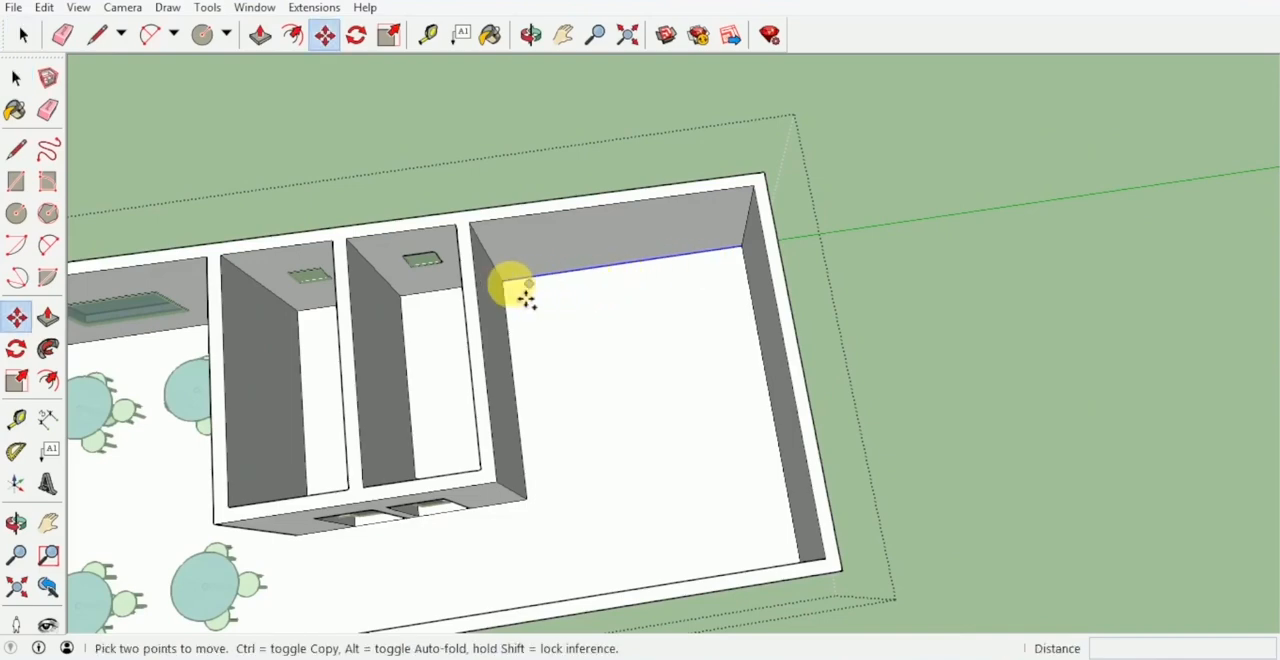
{"action": "key", "text": "ctrl"}
{"action": "left_click", "coordinate": [521, 298]}
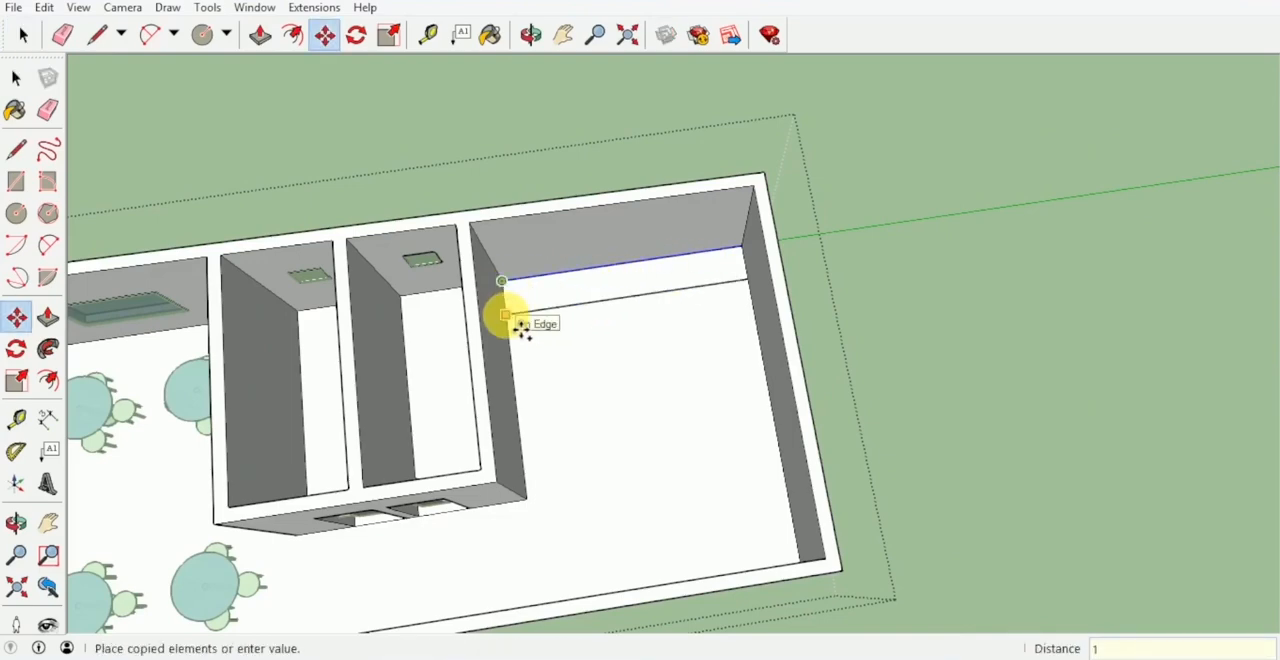
{"action": "type", "text": "1"}
{"action": "key", "text": "Return"}
Copy the rear room's floor edge along the end wall 1 m inward and erase the leftover segment at the corner.
{"action": "middle_click_drag", "start_coordinate": [521, 327], "coordinate": [818, 143]}
{"action": "scroll", "coordinate": [731, 314], "scroll_direction": "up", "scroll_amount": 2}
{"action": "middle_click_drag", "start_coordinate": [731, 314], "coordinate": [453, 312]}
{"action": "scroll", "coordinate": [786, 334], "scroll_direction": "down", "scroll_amount": 3}
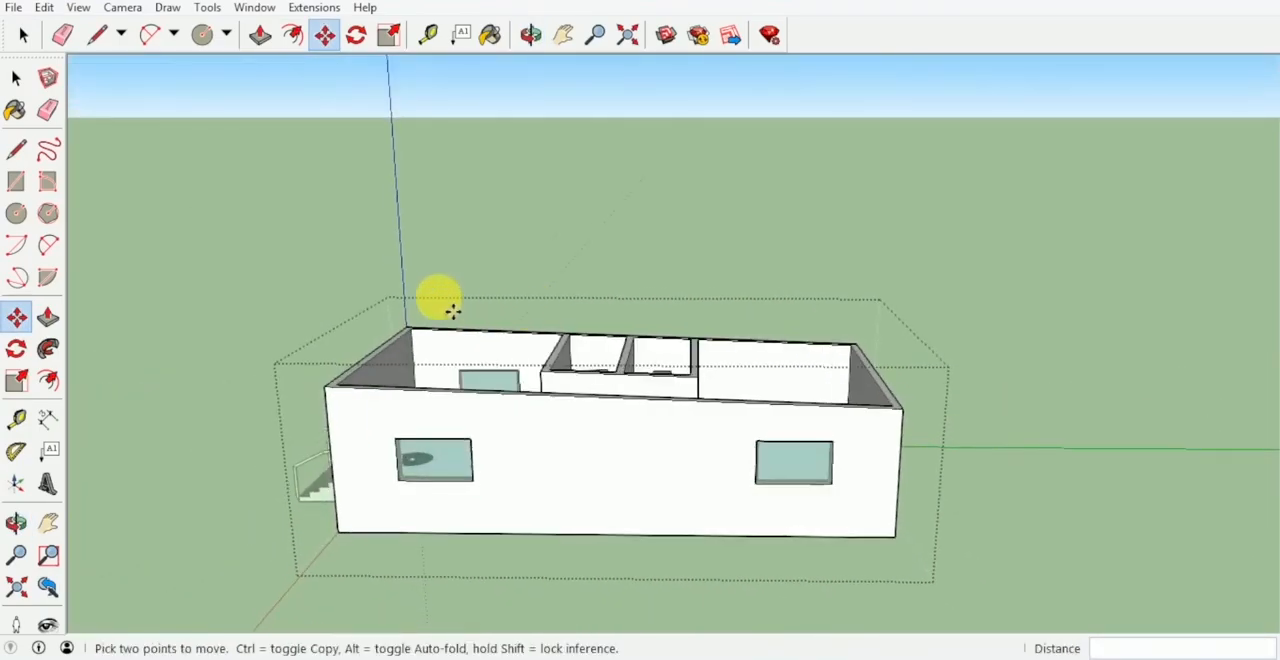
{"action": "middle_click_drag", "start_coordinate": [783, 382], "coordinate": [777, 343]}
{"action": "scroll", "coordinate": [757, 258], "scroll_direction": "up", "scroll_amount": 3}
{"action": "middle_click_drag", "start_coordinate": [757, 258], "coordinate": [809, 357]}
{"action": "key", "text": "space"}
{"action": "scroll", "coordinate": [606, 297], "scroll_direction": "up", "scroll_amount": 4}
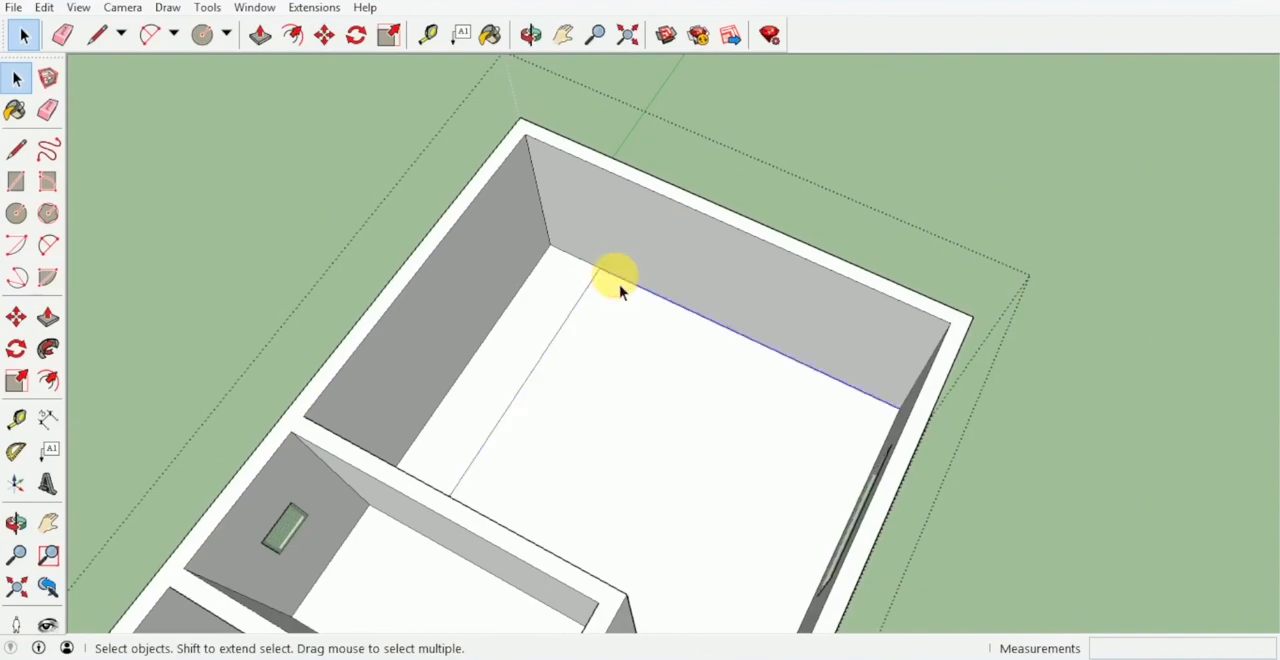
{"action": "key", "text": "m"}
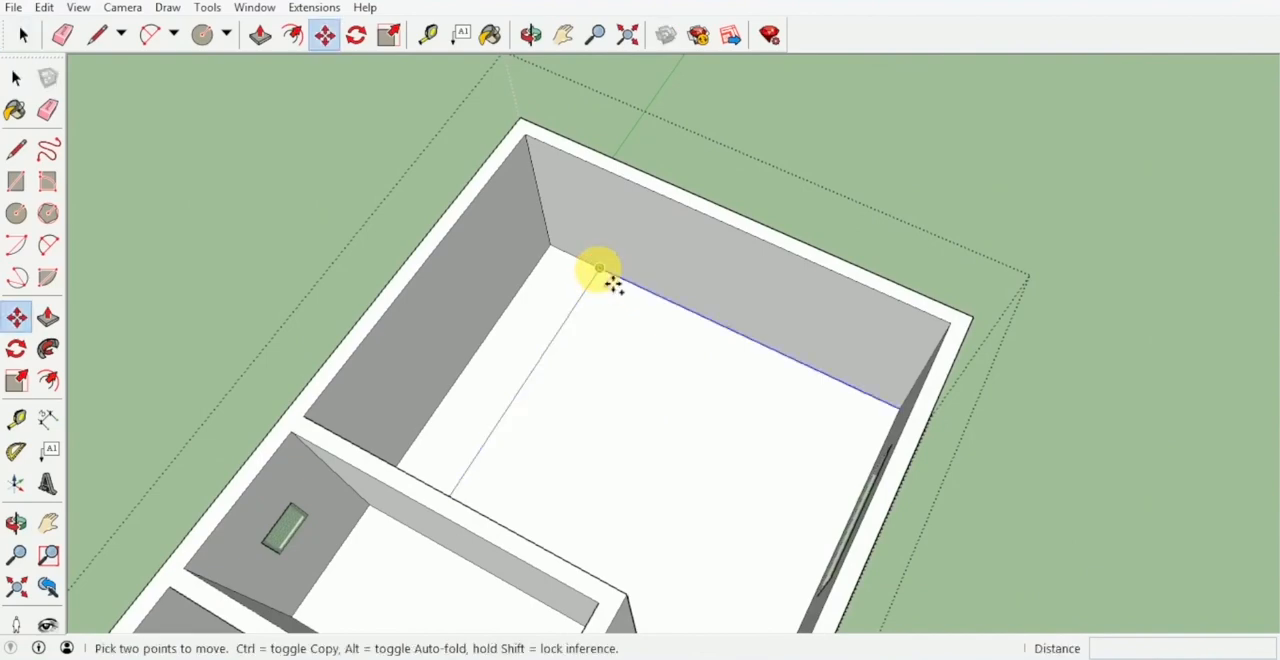
{"action": "key", "text": "ctrl"}
{"action": "left_click", "coordinate": [599, 268]}
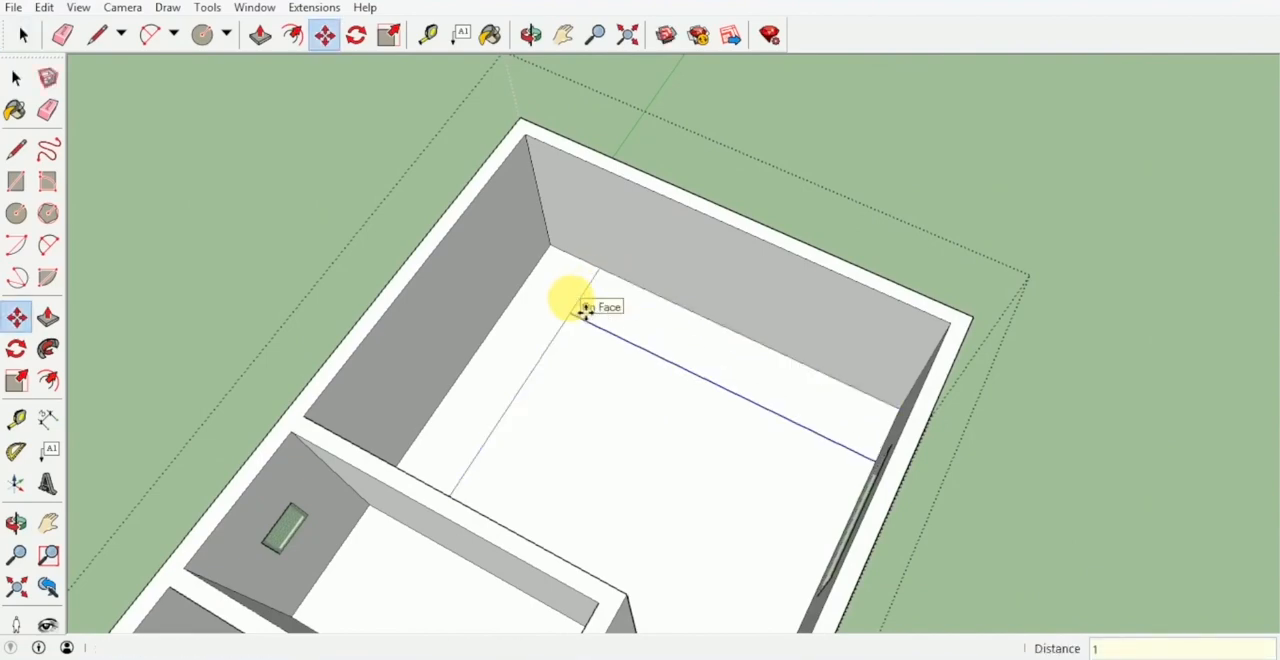
{"action": "key", "text": "e"}
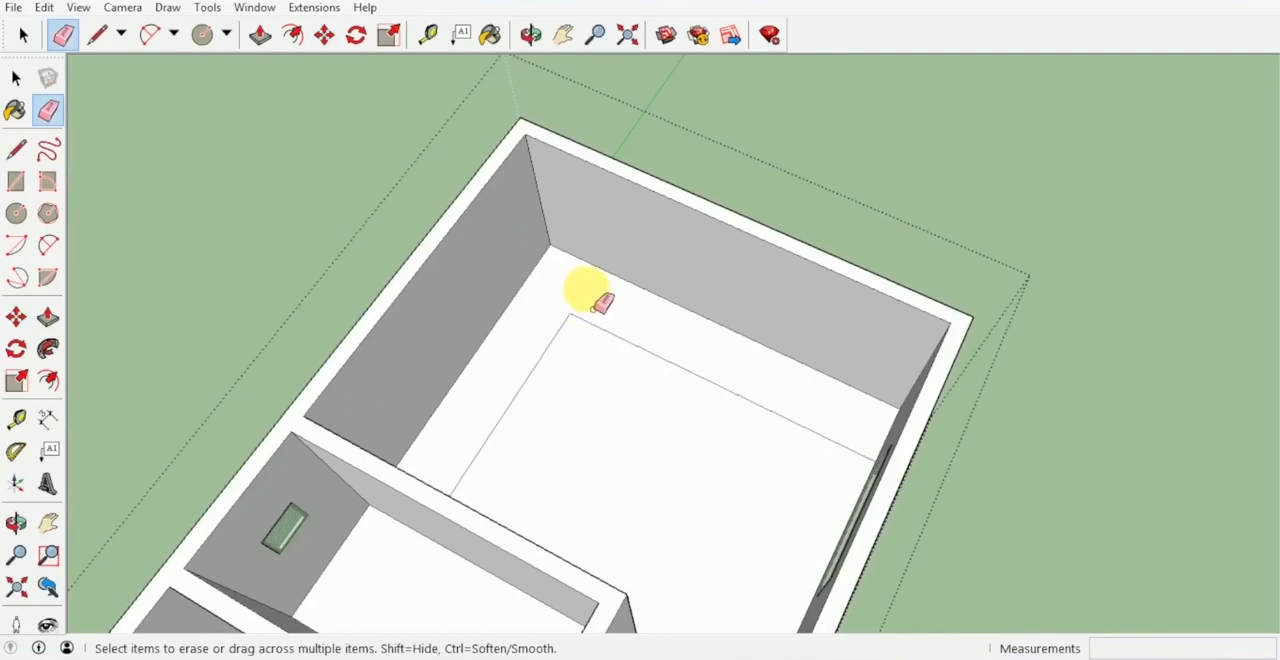
Outside the house group, trace the two wall strips with 1 m wide rectangles and merge them into one L-shaped face.
{"action": "key", "text": "space"}
{"action": "mouse_move", "coordinate": [591, 297]}
{"action": "middle_mouse_down"}
{"action": "mouse_move", "coordinate": [680, 320]}
{"action": "mouse_move", "coordinate": [833, 245]}
{"action": "mouse_move", "coordinate": [700, 266]}
{"action": "mouse_move", "coordinate": [745, 280]}
{"action": "mouse_move", "coordinate": [643, 316]}
{"action": "middle_mouse_up"}
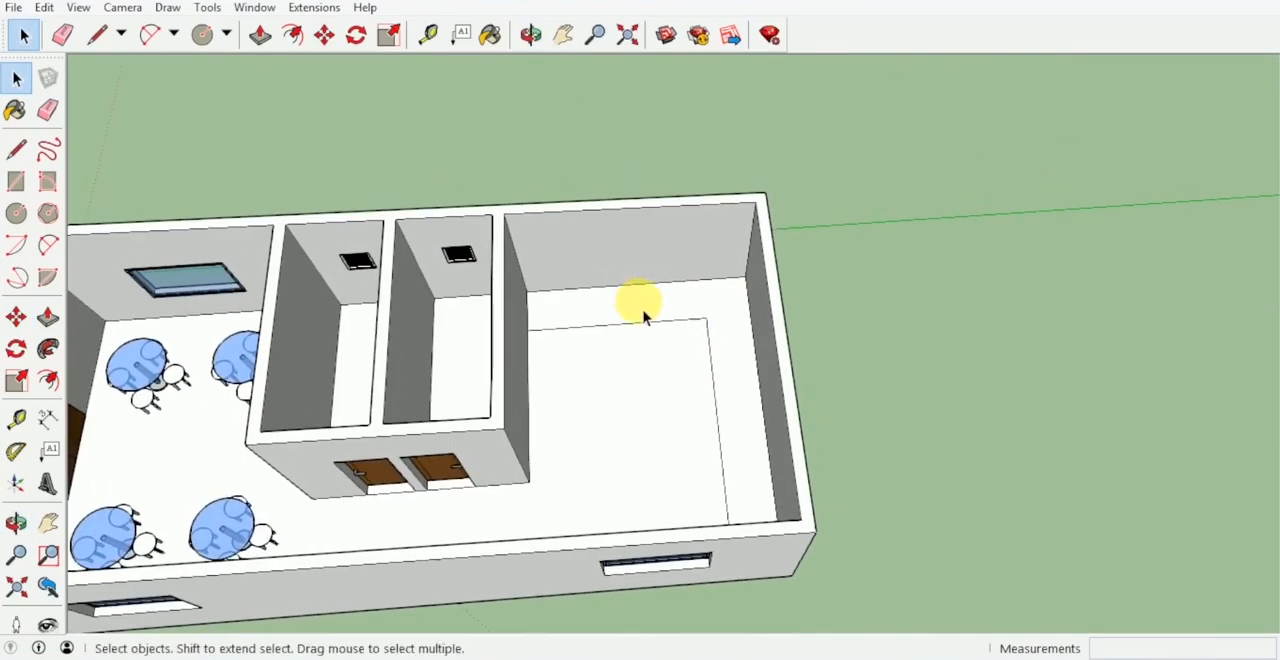
{"action": "key", "text": "r"}
{"action": "scroll", "coordinate": [535, 330], "scroll_direction": "up", "scroll_amount": 1}
{"action": "left_click", "coordinate": [527, 332]}
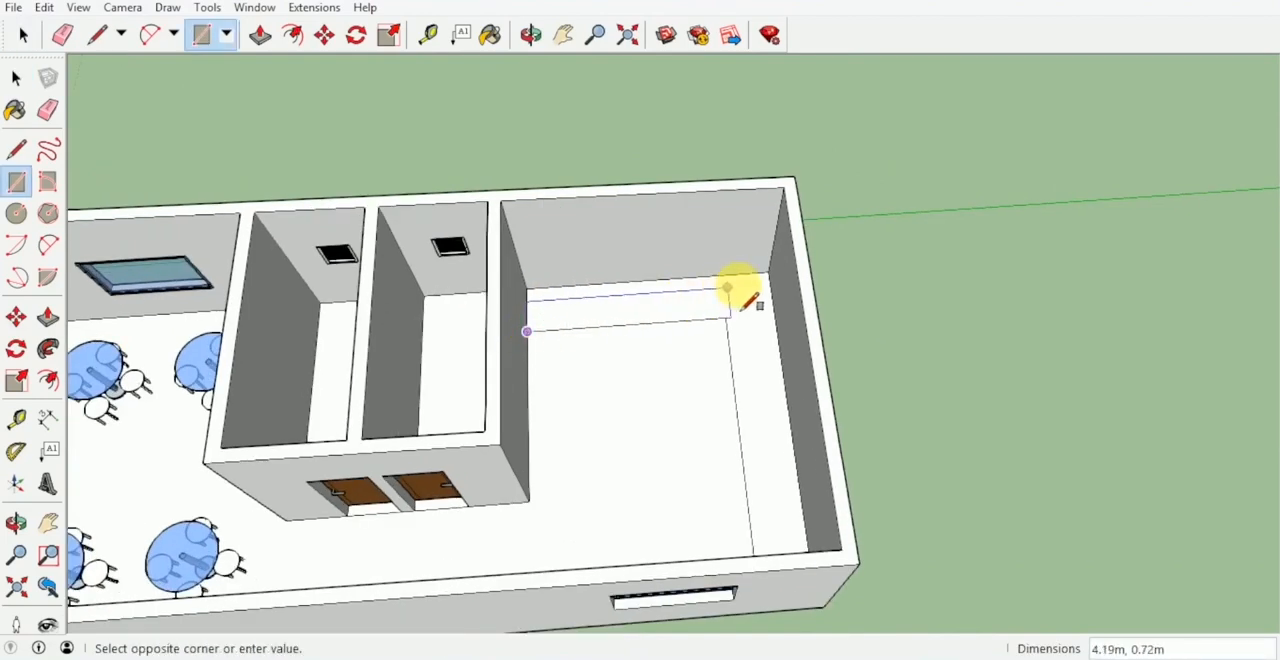
{"action": "left_click", "coordinate": [770, 283]}
{"action": "middle_click_drag", "start_coordinate": [770, 283], "coordinate": [935, 368]}
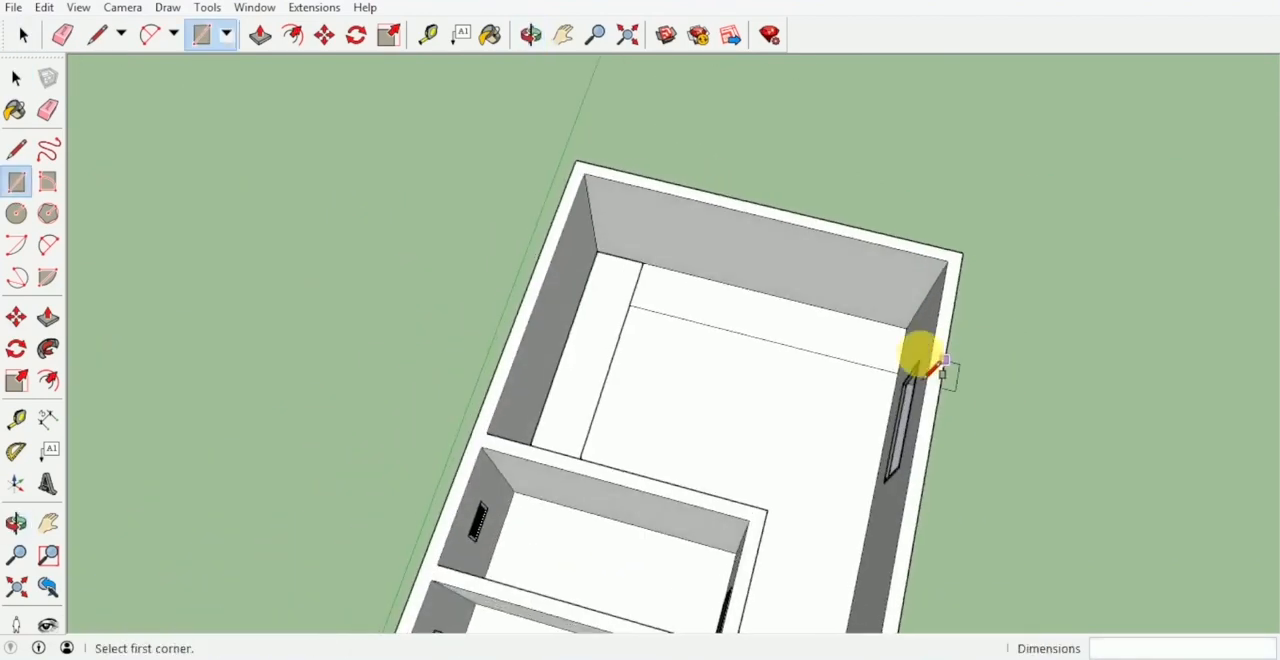
{"action": "left_click", "coordinate": [897, 372]}
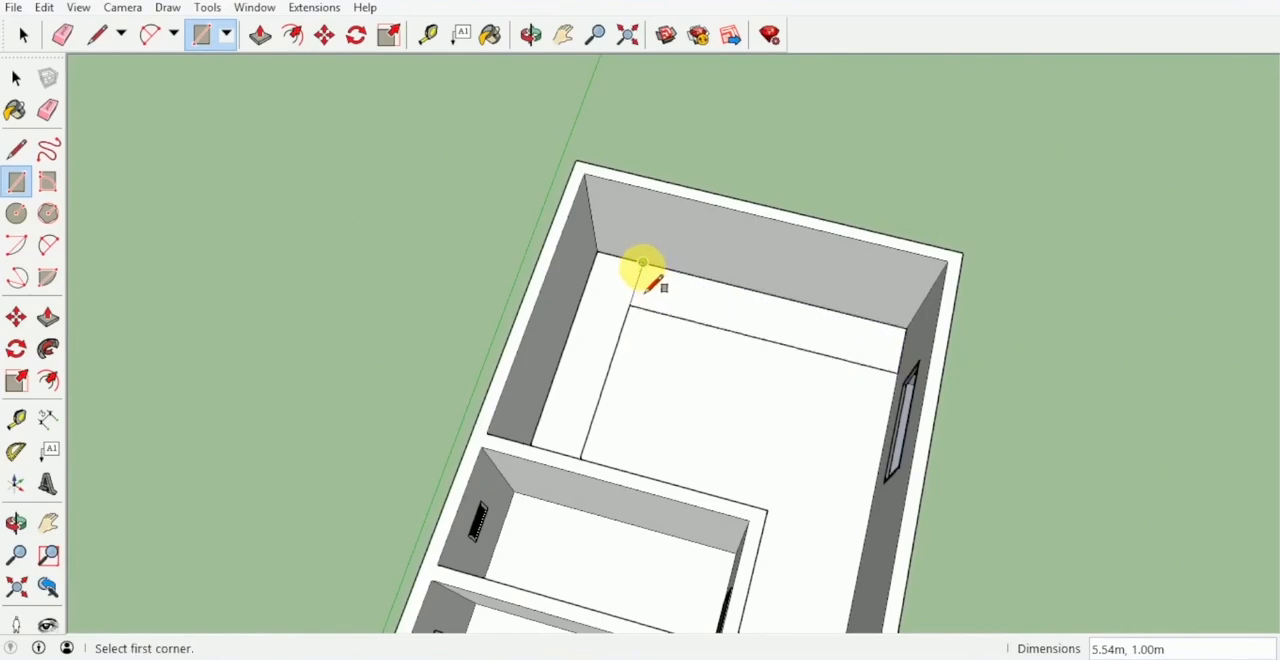
{"action": "key", "text": "e"}
{"action": "mouse_move", "coordinate": [634, 286]}
{"action": "middle_mouse_down"}
{"action": "mouse_move", "coordinate": [471, 271]}
{"action": "mouse_move", "coordinate": [548, 268]}
{"action": "middle_mouse_up"}
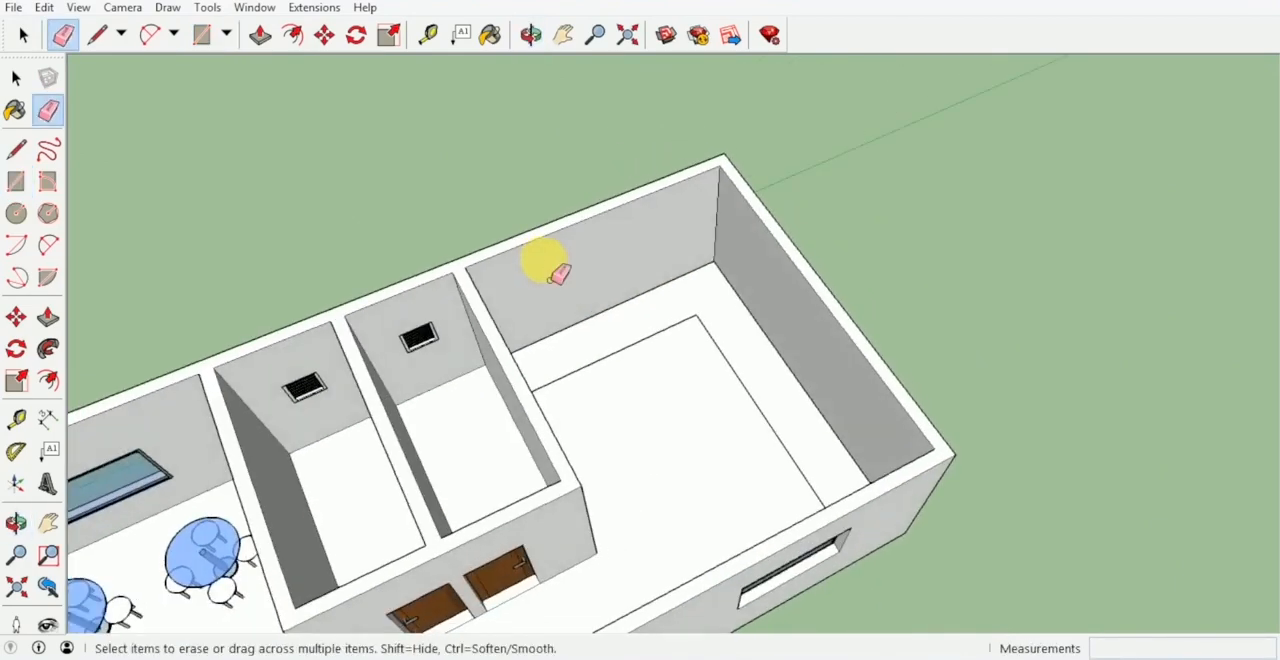
Copy the L-shaped floor face 1 m straight up along the room's corner.
{"action": "key", "text": "space"}
{"action": "scroll", "coordinate": [710, 320], "scroll_direction": "up", "scroll_amount": 2}
{"action": "middle_click_drag", "start_coordinate": [712, 316], "coordinate": [694, 229]}
{"action": "scroll", "coordinate": [720, 290], "scroll_direction": "up", "scroll_amount": 2}
{"action": "key", "text": "m"}
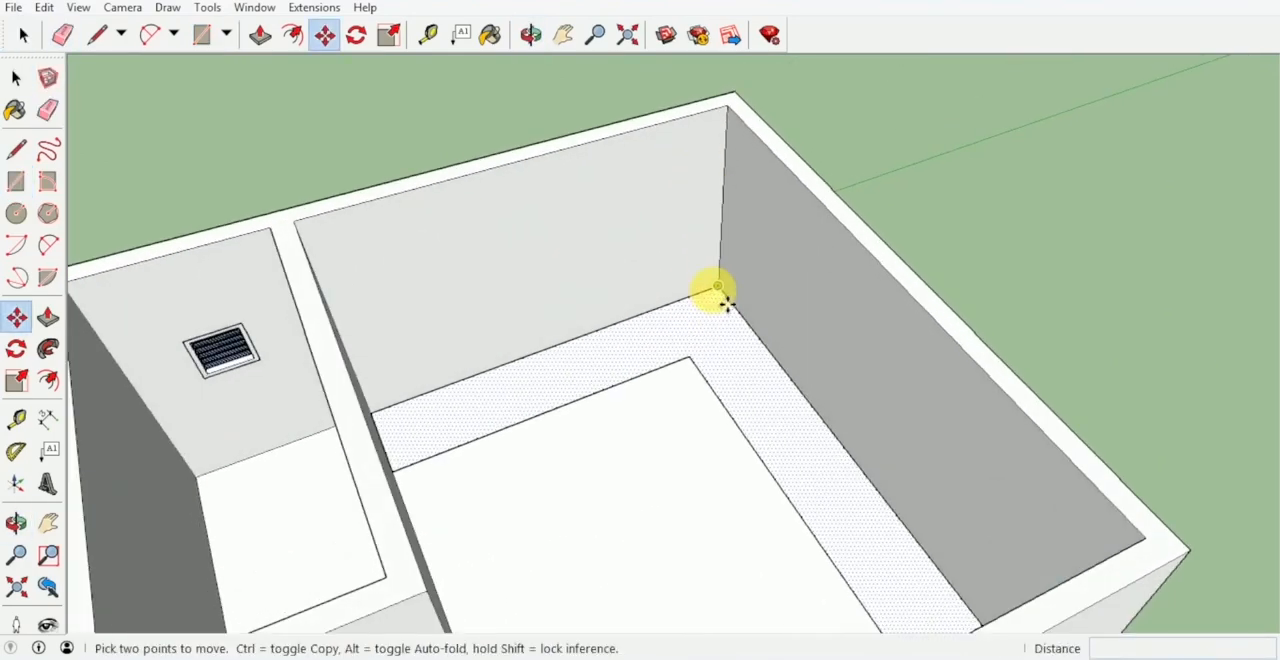
{"action": "left_click", "coordinate": [713, 290]}
{"action": "key", "text": "ctrl"}
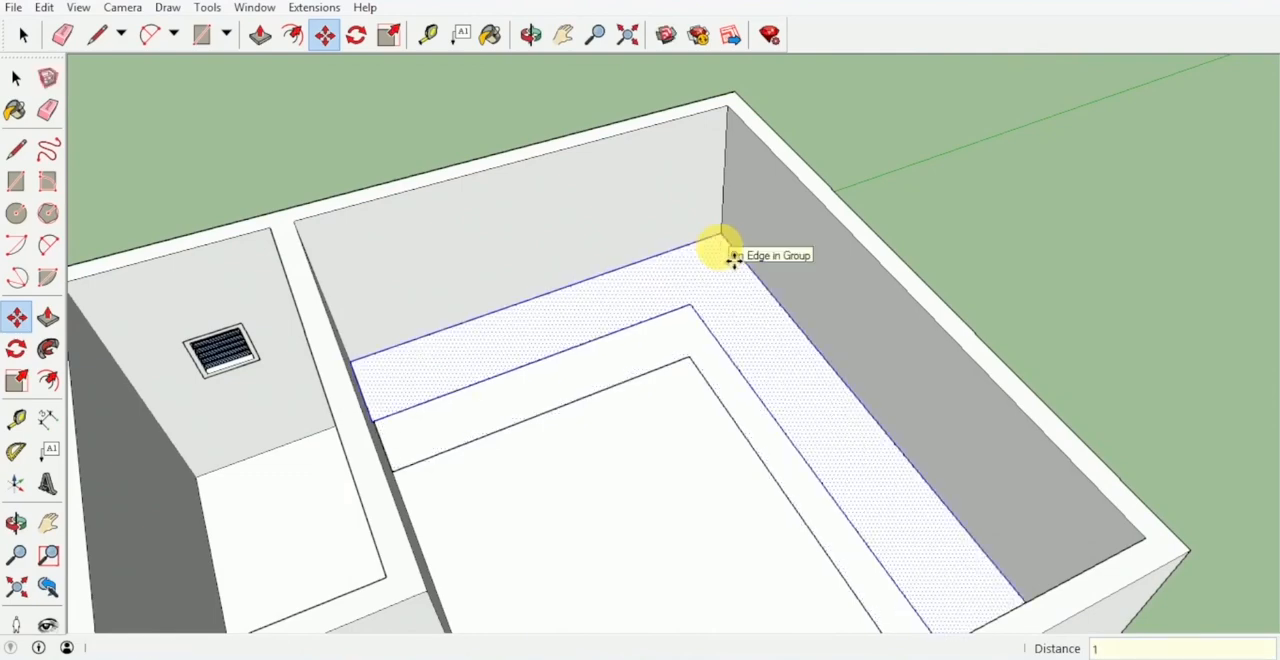
{"action": "type", "text": "1"}
{"action": "key", "text": "Return"}
Copy the raised L-shaped face another 1 m upward to make a second shelf level.
{"action": "left_click", "coordinate": [722, 229]}
{"action": "key", "text": "ctrl"}
{"action": "key", "text": "Escape"}
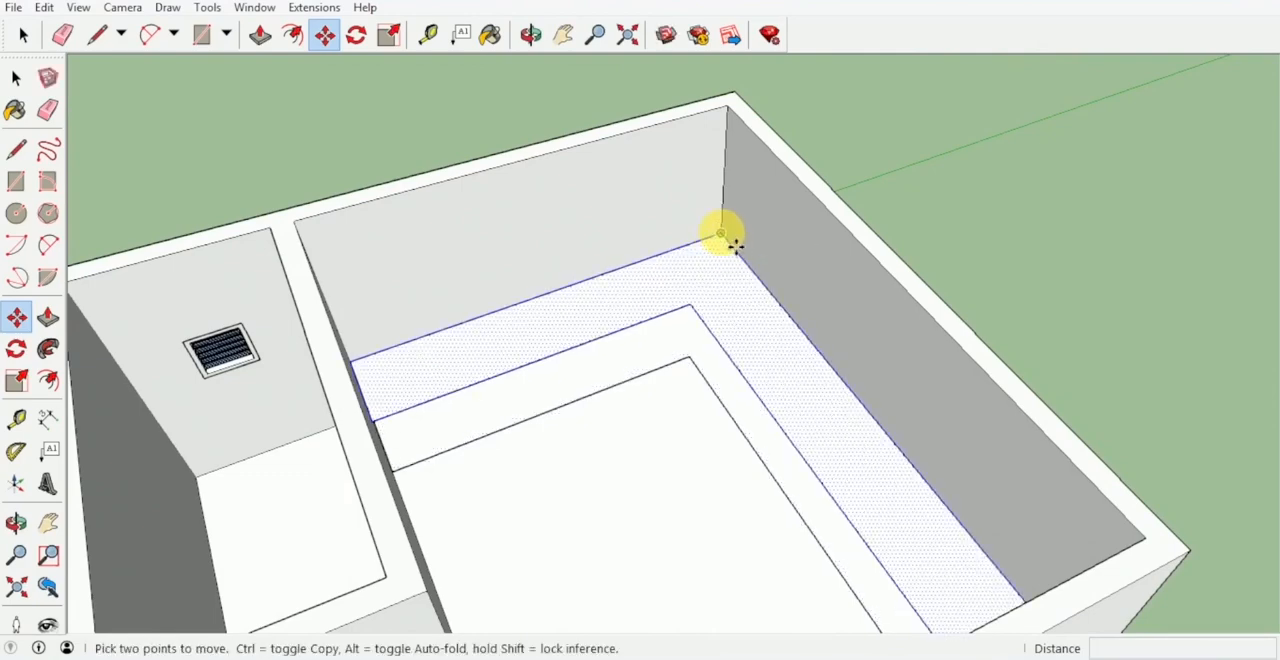
{"action": "left_click", "coordinate": [722, 233]}
{"action": "key", "text": "ctrl"}
{"action": "key", "text": "Return"}
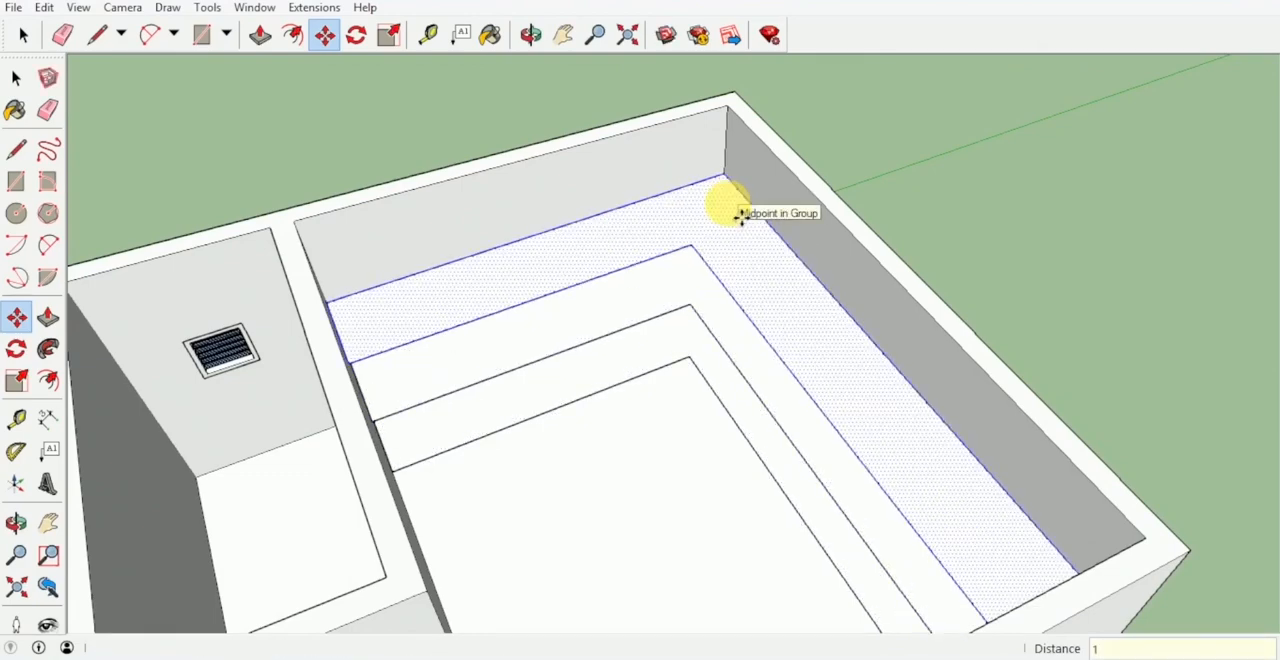
Push/Pull the upper and middle L-shaped faces to a thickness of 0.05 m to form two shelf boards.
{"action": "scroll", "coordinate": [704, 212], "scroll_direction": "up", "scroll_amount": 3}
{"action": "middle_click_drag", "start_coordinate": [676, 260], "coordinate": [723, 166]}
{"action": "key", "text": "p"}
{"action": "middle_click_drag", "start_coordinate": [741, 262], "coordinate": [737, 223]}
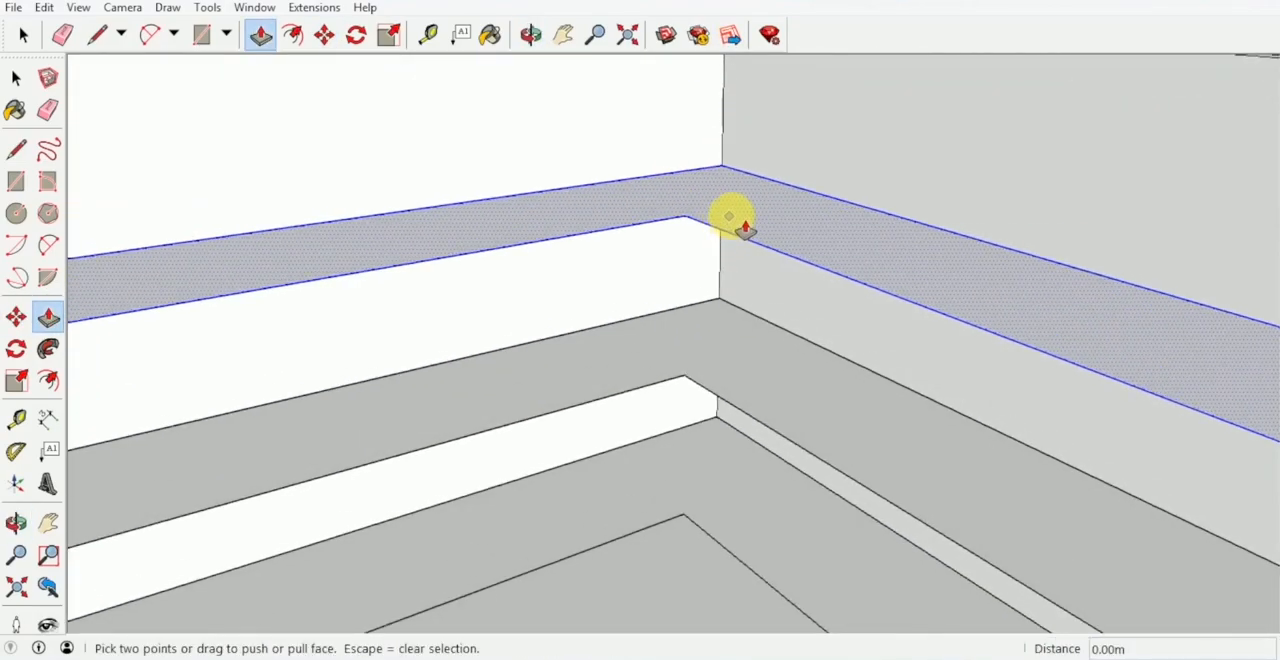
{"action": "left_click_drag", "start_coordinate": [737, 223], "coordinate": [745, 240]}
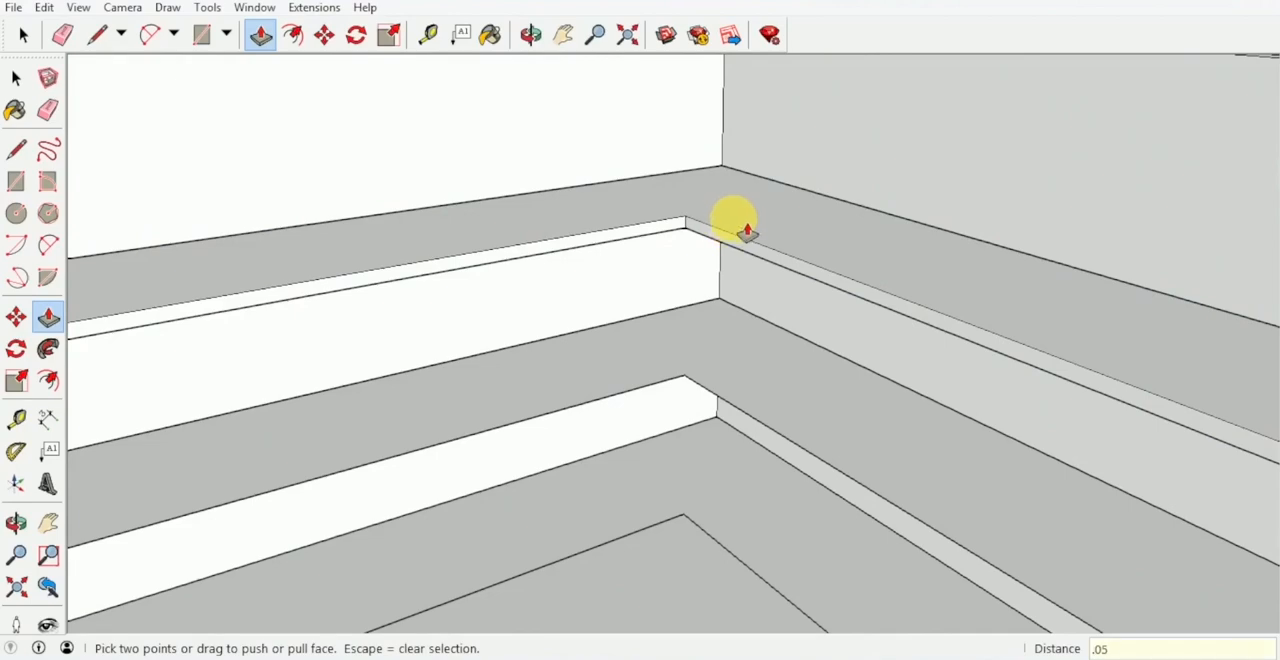
{"action": "key", "text": "Return"}
{"action": "middle_click_drag", "start_coordinate": [747, 232], "coordinate": [752, 373]}
{"action": "left_click", "coordinate": [741, 376]}
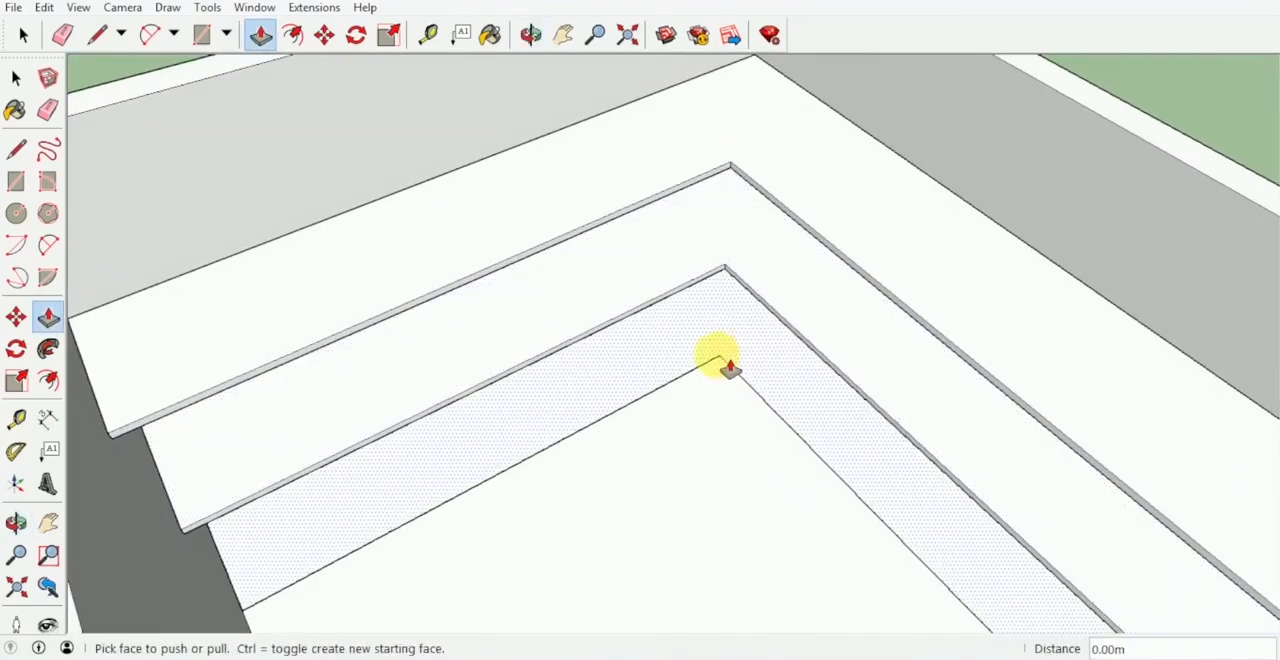
Erase the L-shaped outline left on the floor beneath the shelf boards.
{"action": "key", "text": "space"}
{"action": "double_click", "coordinate": [721, 433]}
{"action": "key", "text": "e"}
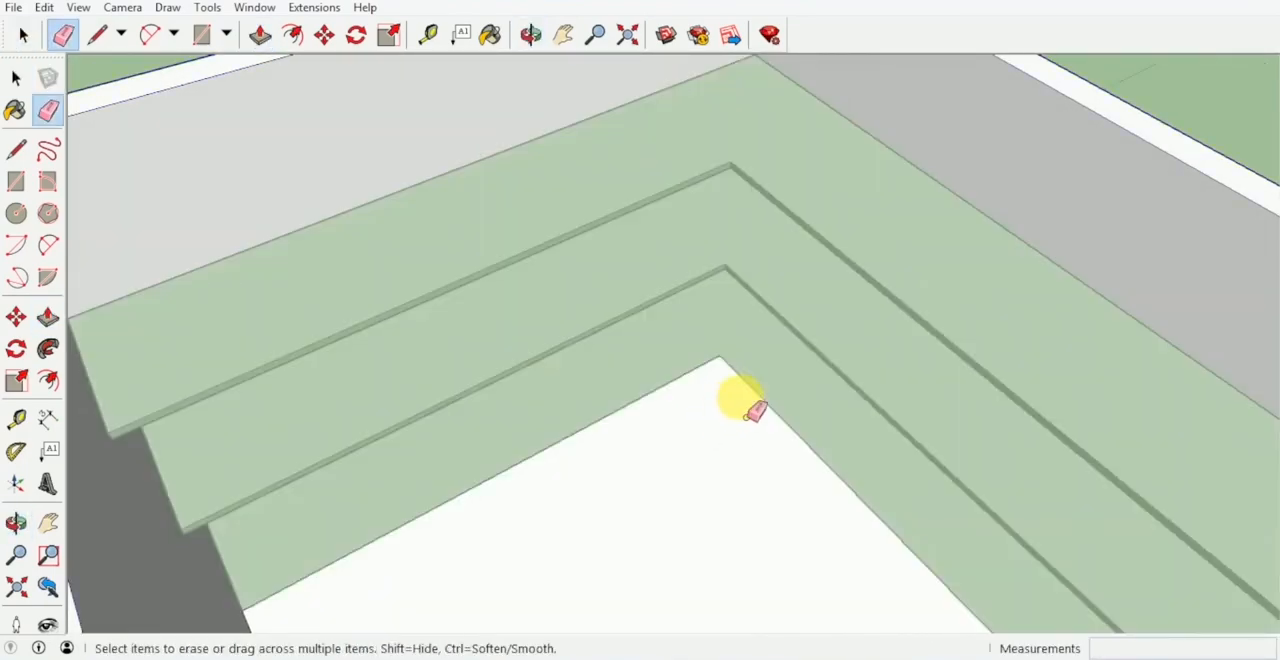
{"action": "left_click", "coordinate": [754, 389]}
{"action": "left_click", "coordinate": [706, 361]}
{"action": "key", "text": "space"}
{"action": "key", "text": "Escape"}
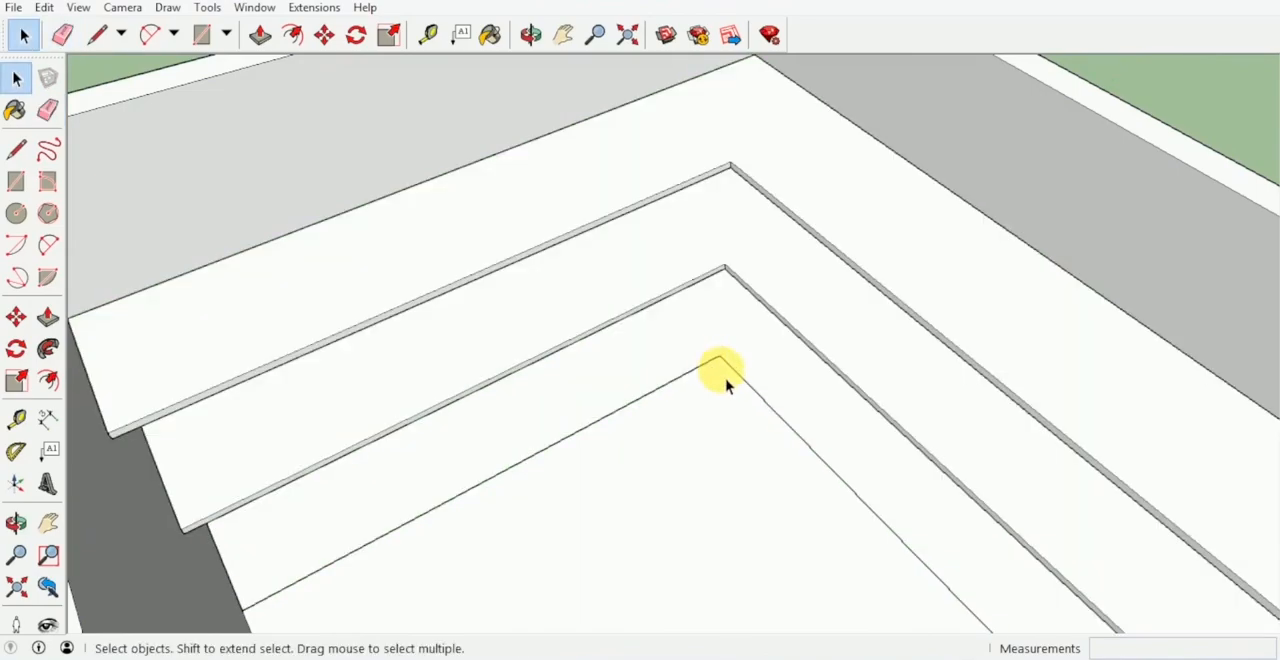
{"action": "key", "text": "e"}
{"action": "left_click", "coordinate": [757, 388]}
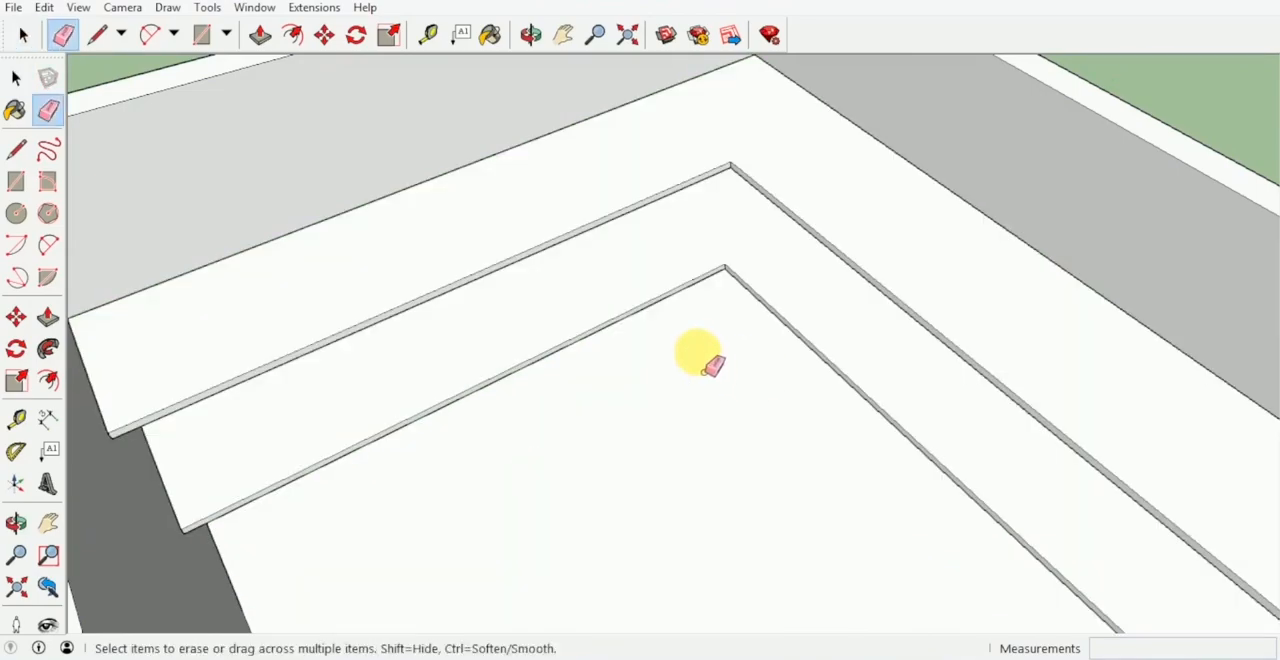
Paint both L-shaped shelves with the Wood Veneer 01 material.
{"action": "mouse_move", "coordinate": [712, 366]}
{"action": "middle_mouse_down"}
{"action": "mouse_move", "coordinate": [731, 389]}
{"action": "mouse_move", "coordinate": [749, 271]}
{"action": "mouse_move", "coordinate": [571, 257]}
{"action": "mouse_move", "coordinate": [675, 286]}
{"action": "mouse_move", "coordinate": [794, 354]}
{"action": "mouse_move", "coordinate": [783, 352]}
{"action": "middle_mouse_up"}
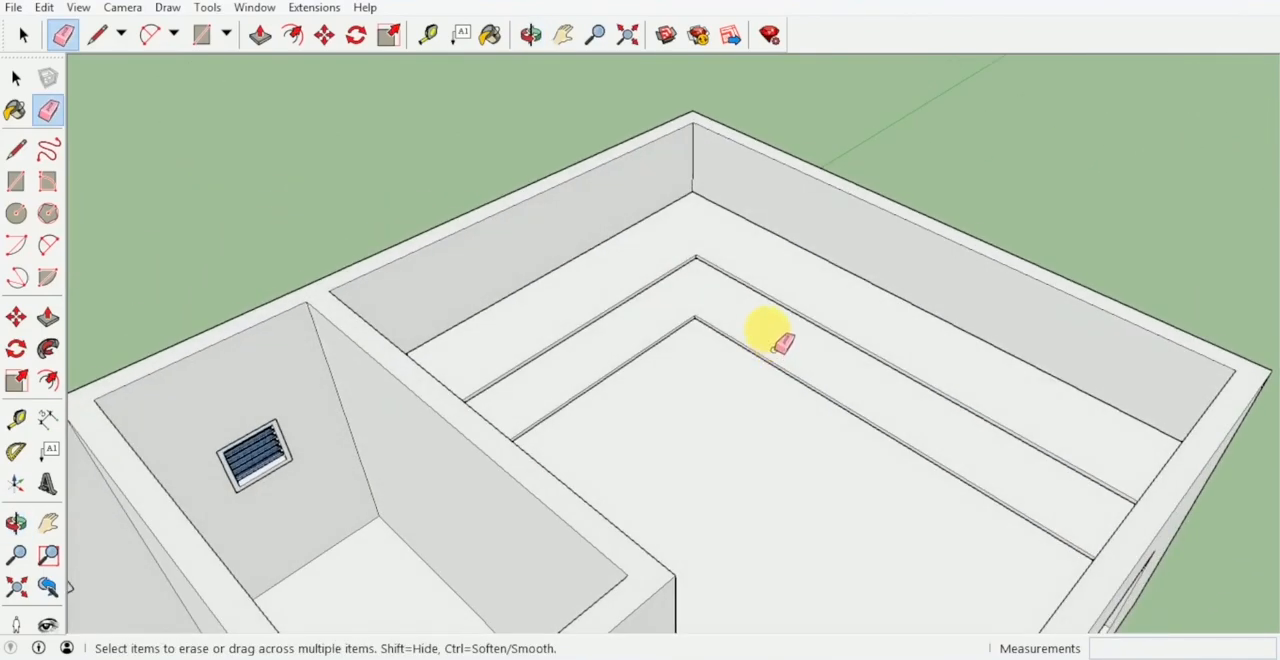
{"action": "key", "text": "b"}
{"action": "left_click", "coordinate": [333, 199]}
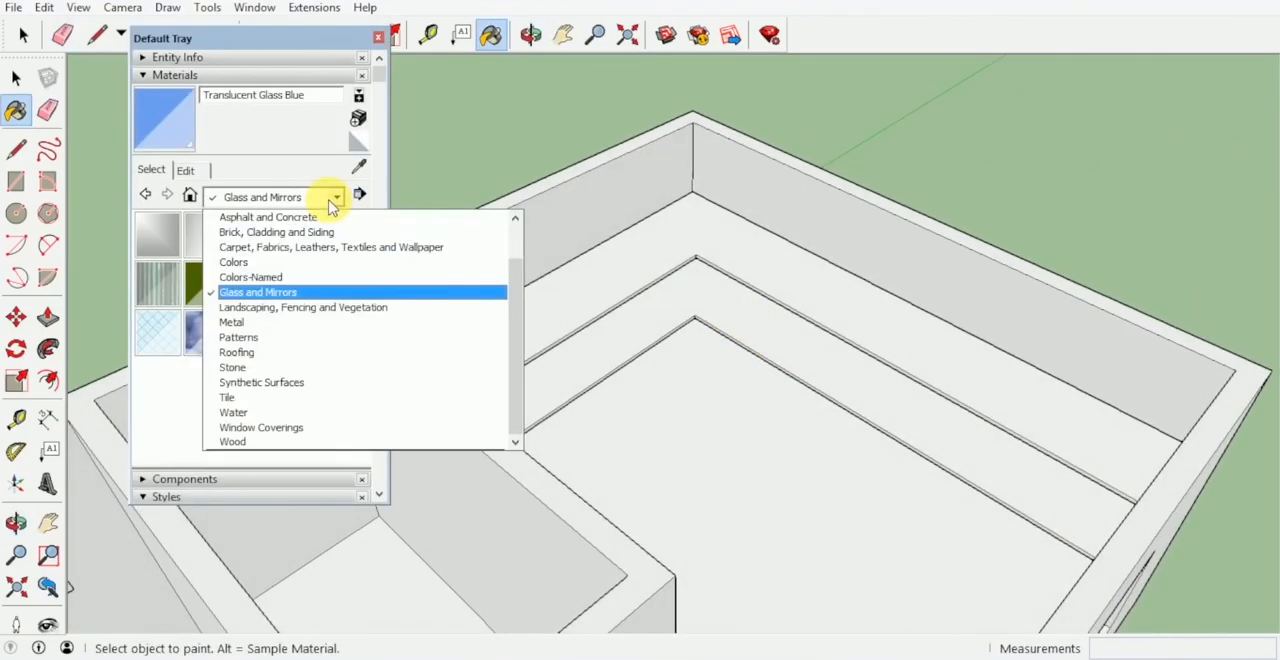
{"action": "left_click", "coordinate": [337, 442]}
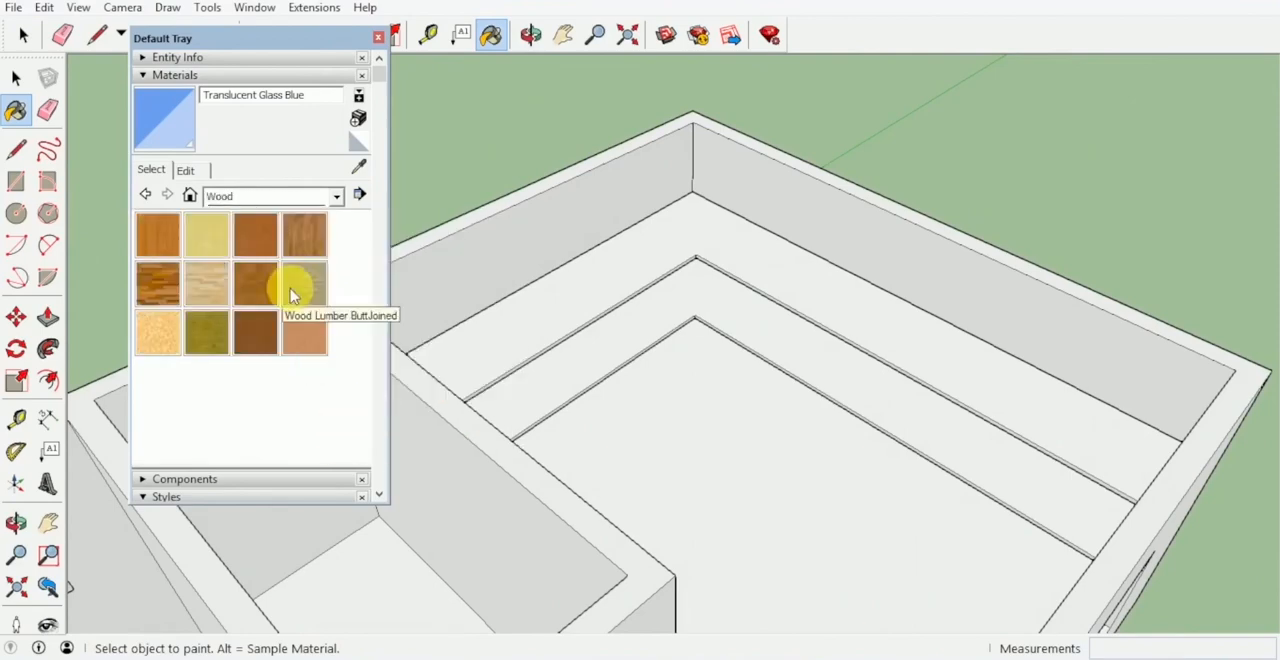
{"action": "left_click", "coordinate": [256, 333]}
{"action": "left_click", "coordinate": [742, 270]}
{"action": "left_click", "coordinate": [750, 335]}
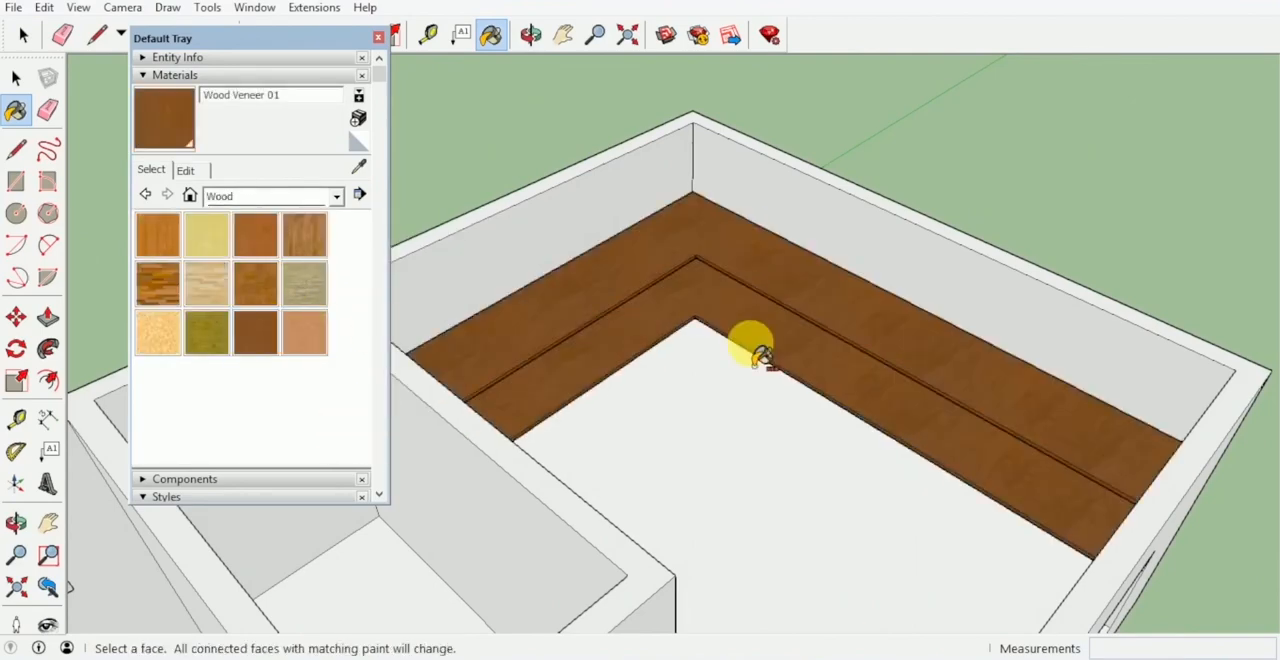
{"action": "mouse_move", "coordinate": [750, 340]}
{"action": "middle_mouse_down"}
{"action": "mouse_move", "coordinate": [651, 291]}
{"action": "mouse_move", "coordinate": [692, 283]}
{"action": "middle_mouse_up"}
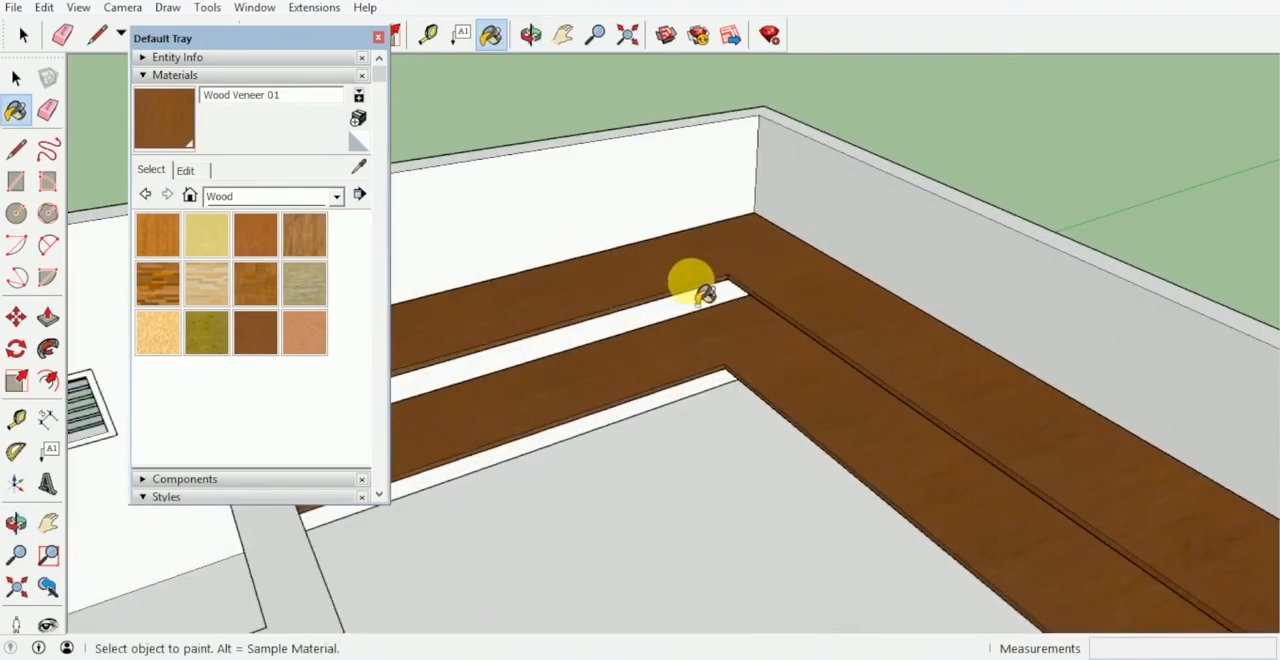
{"action": "left_click", "coordinate": [379, 39]}
Make a separate group of the upper shelf and another of the lower shelf.
{"action": "scroll", "coordinate": [617, 178], "scroll_direction": "down", "scroll_amount": 3}
{"action": "mouse_move", "coordinate": [617, 180]}
{"action": "middle_mouse_down"}
{"action": "mouse_move", "coordinate": [575, 280]}
{"action": "mouse_move", "coordinate": [635, 297]}
{"action": "mouse_move", "coordinate": [651, 266]}
{"action": "mouse_move", "coordinate": [763, 275]}
{"action": "middle_mouse_up"}
{"action": "key", "text": "space"}
{"action": "left_click", "coordinate": [778, 246]}
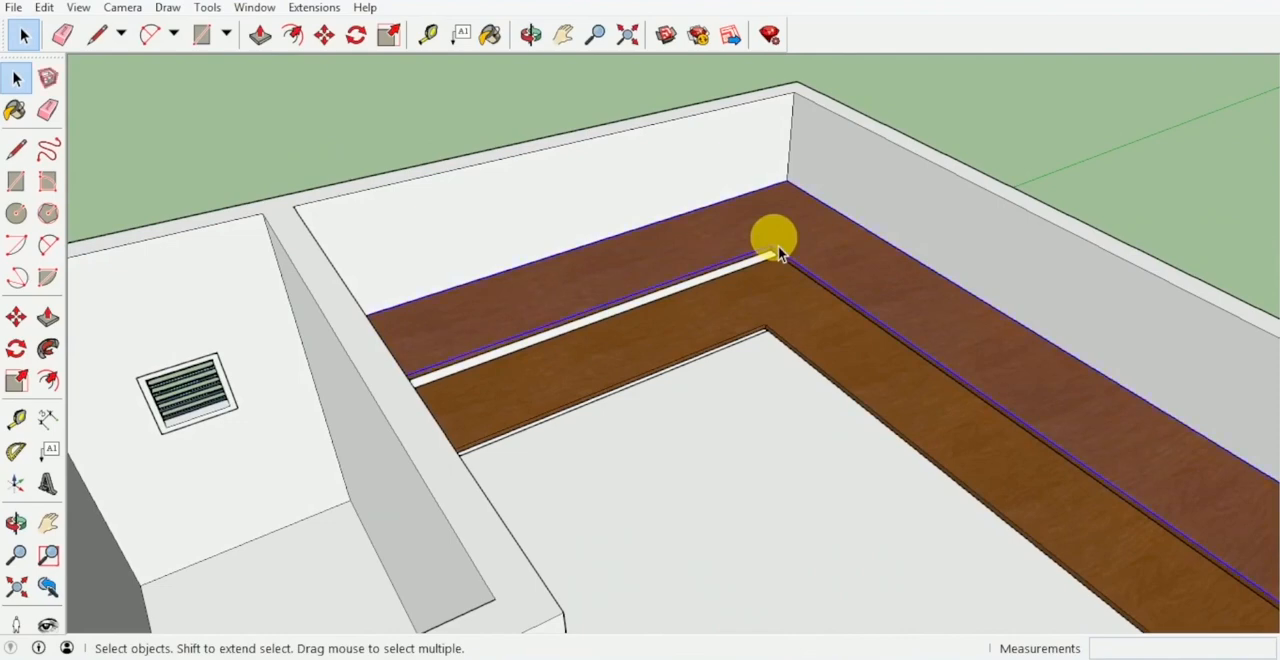
{"action": "right_click", "coordinate": [778, 250]}
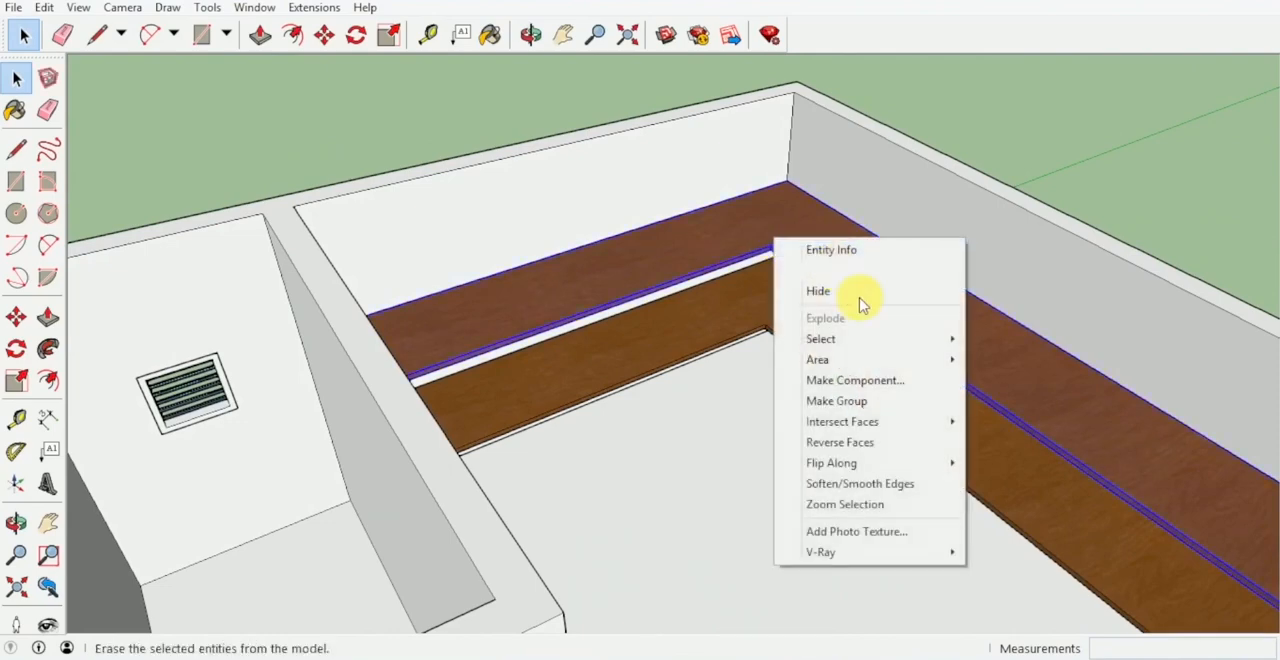
{"action": "left_click", "coordinate": [868, 403]}
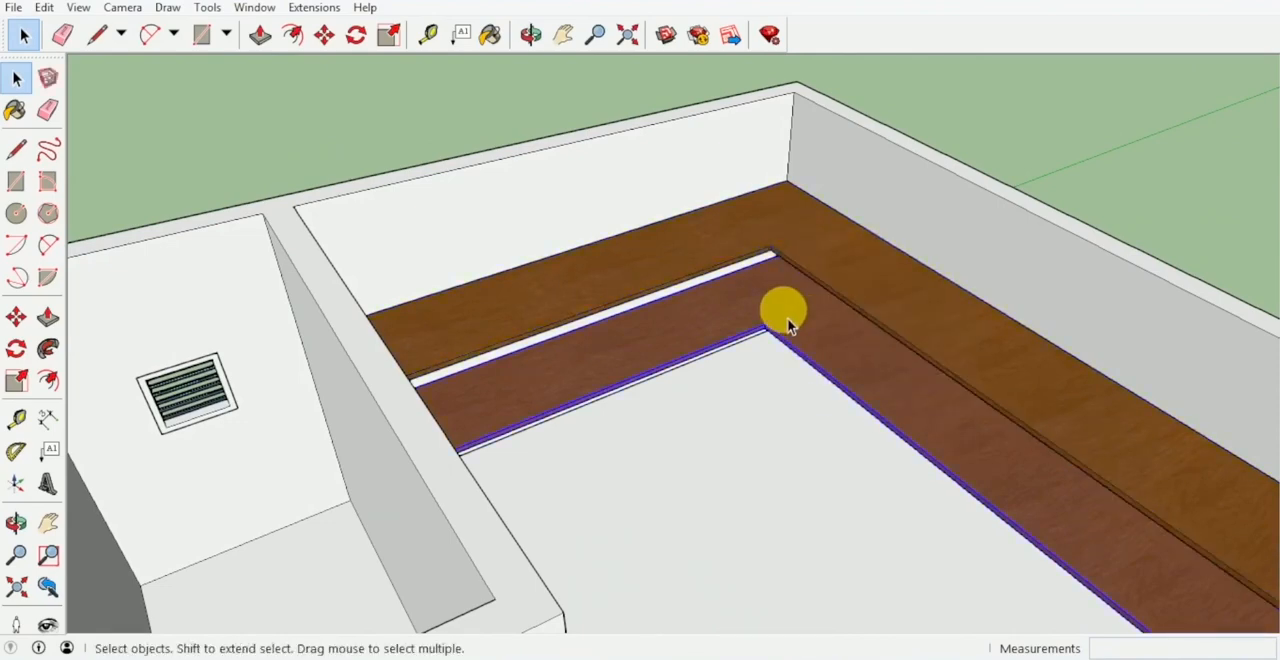
{"action": "right_click", "coordinate": [787, 318]}
{"action": "left_click", "coordinate": [858, 470]}
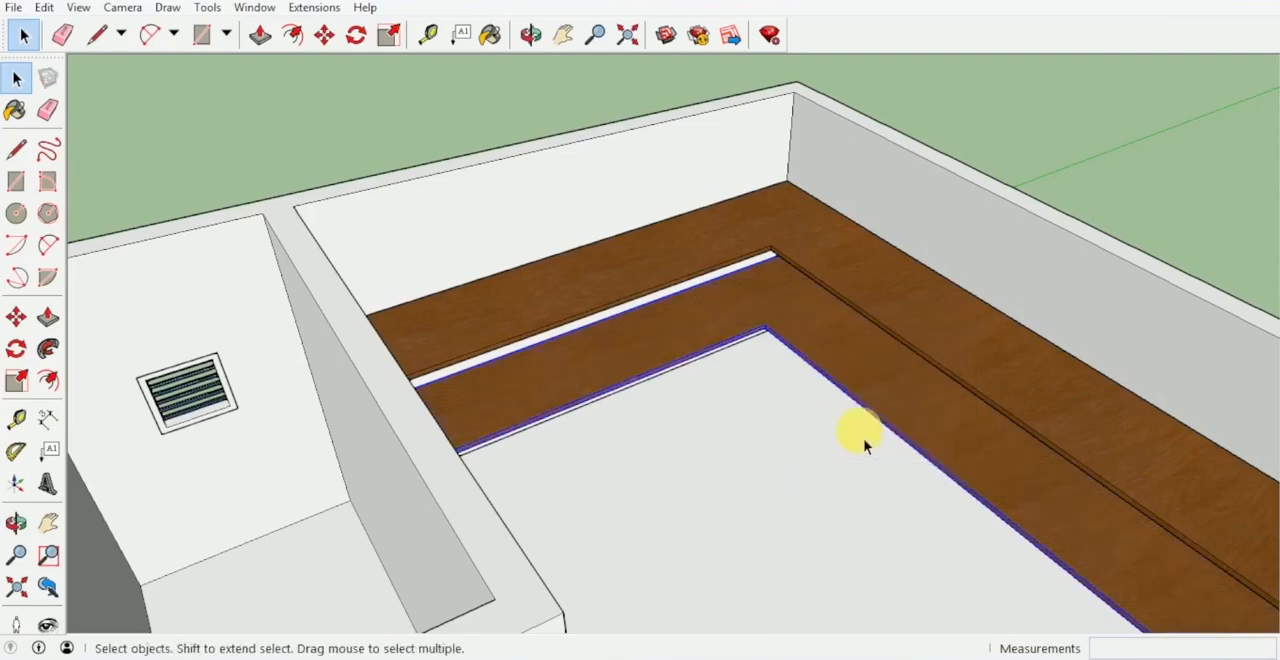
Combine the two shelf groups into a single group.
{"action": "middle_click_drag", "start_coordinate": [866, 446], "coordinate": [786, 410]}
{"action": "left_click", "coordinate": [816, 315], "text": "shift"}
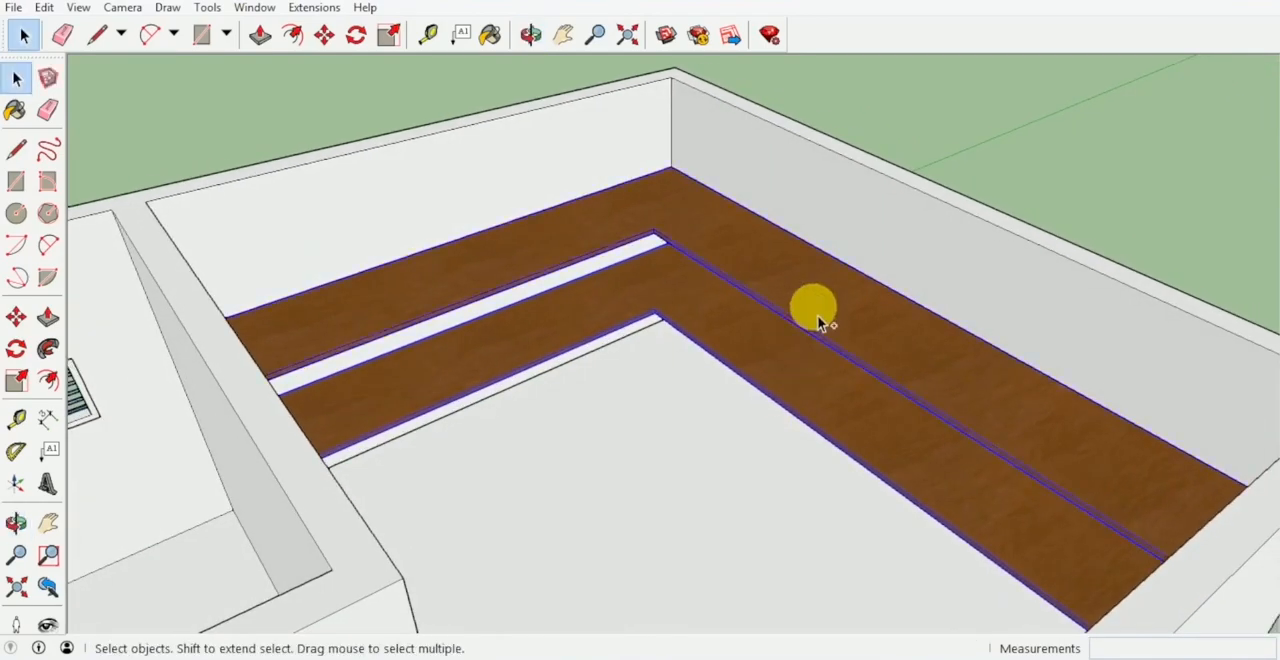
{"action": "right_click", "coordinate": [816, 308]}
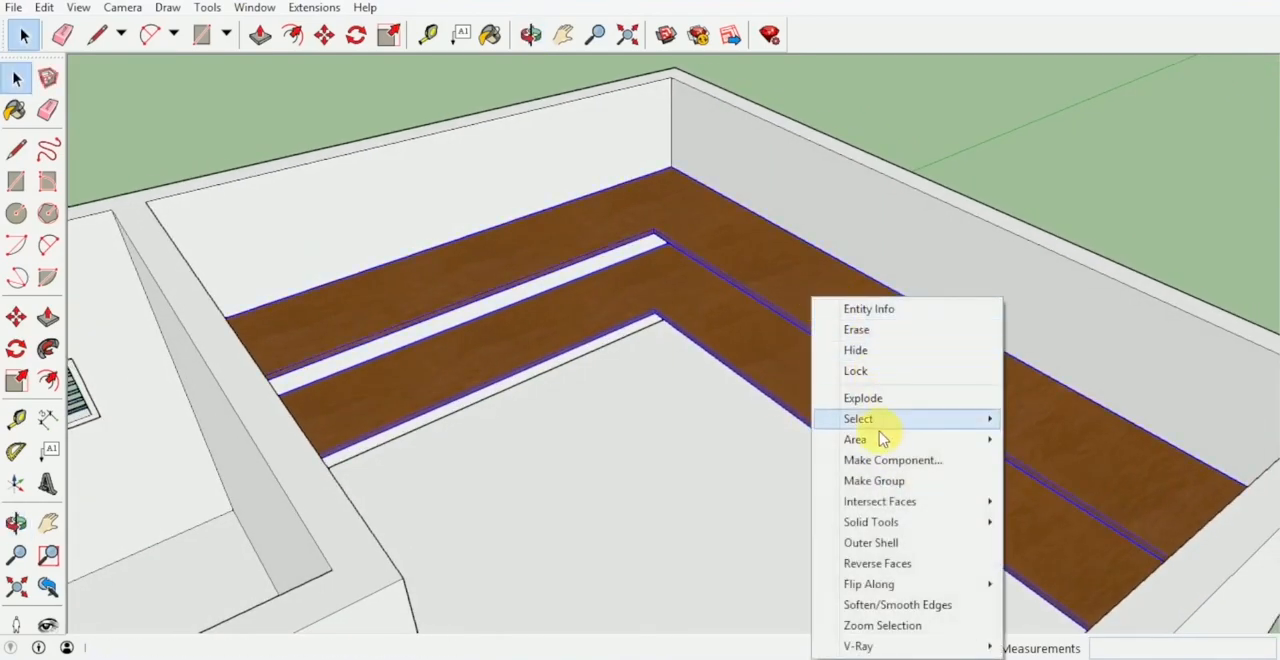
{"action": "left_click", "coordinate": [883, 484]}
Unhide the last hidden object to bring the roof back onto the house.
{"action": "scroll", "coordinate": [883, 490], "scroll_direction": "down", "scroll_amount": 4}
{"action": "middle_click_drag", "start_coordinate": [829, 409], "coordinate": [737, 337]}
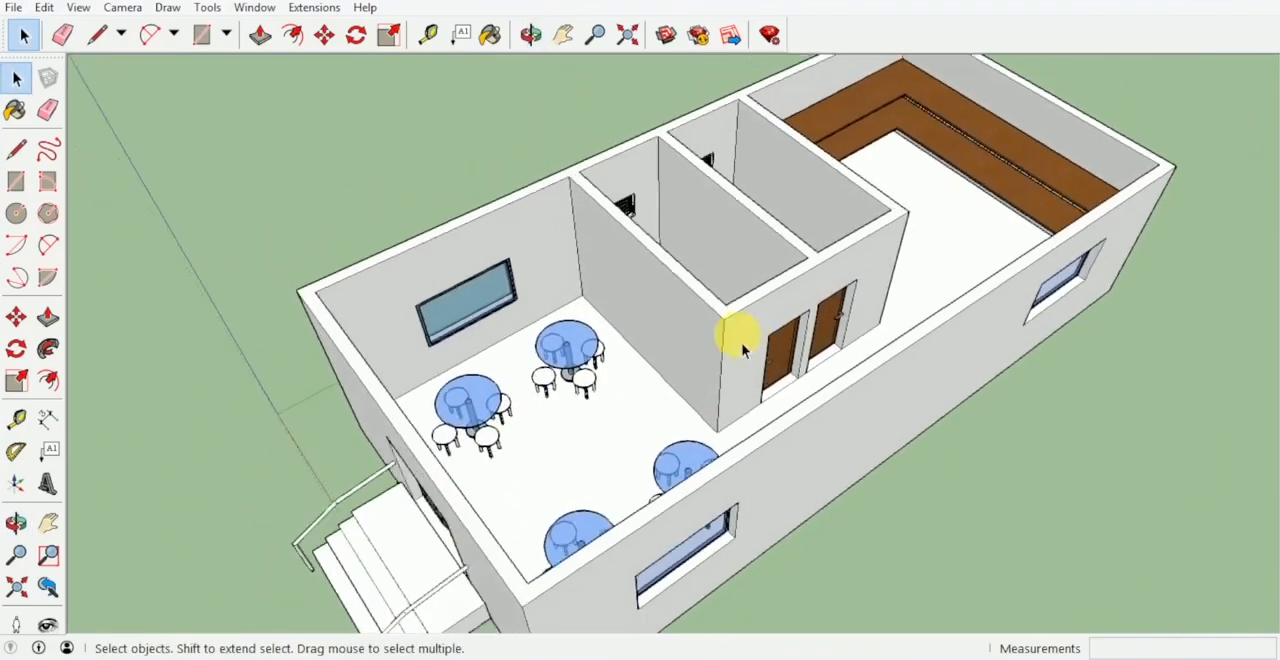
{"action": "left_click", "coordinate": [46, 9]}
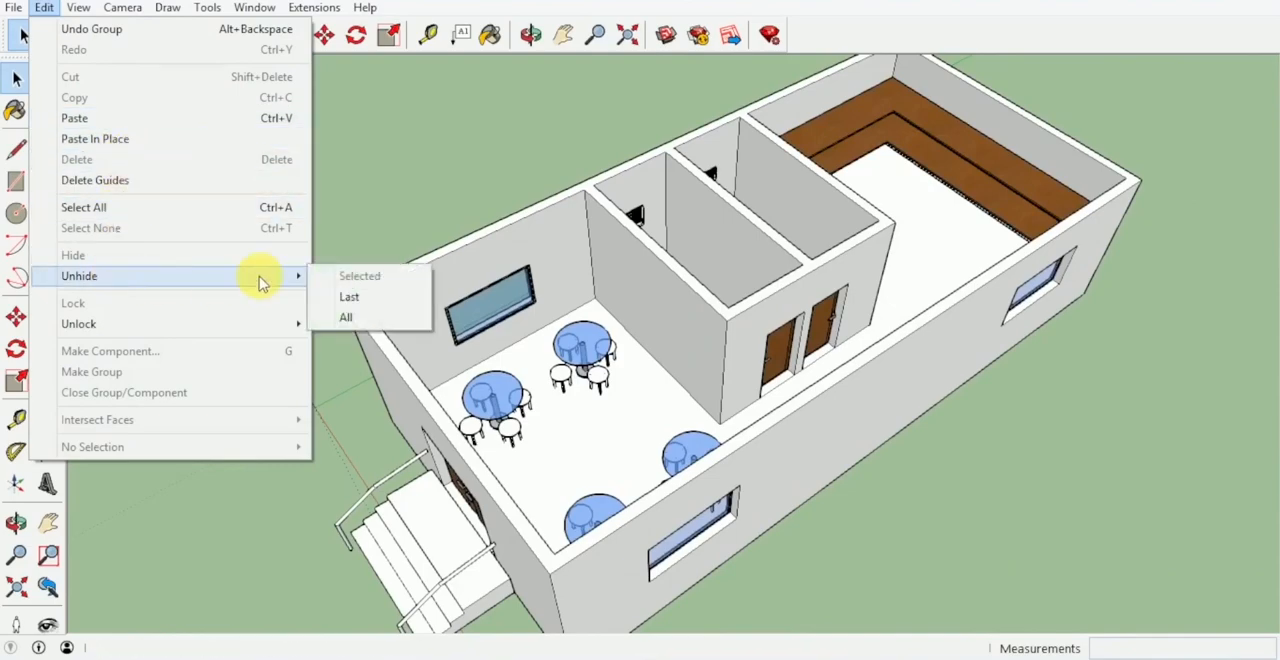
{"action": "left_click", "coordinate": [355, 299]}
Examine the roofed house's exterior from the entrance and along both long sides.
{"action": "middle_click_drag", "start_coordinate": [378, 258], "coordinate": [485, 302]}
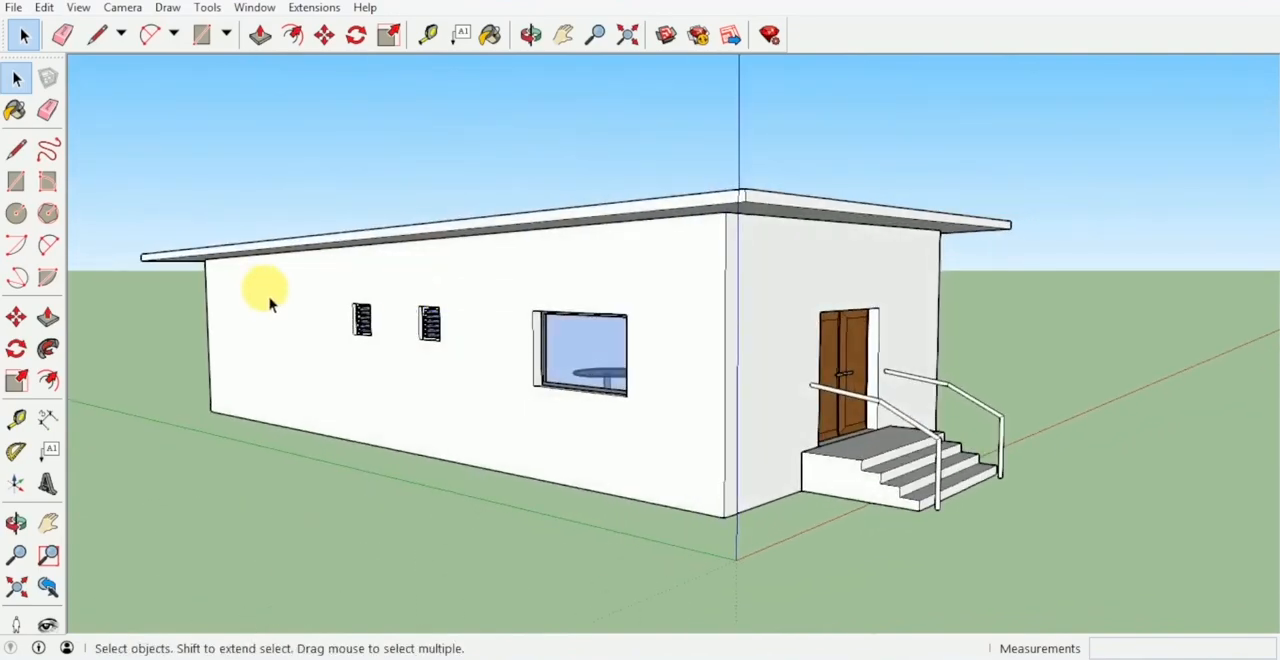
{"action": "middle_click_drag", "start_coordinate": [269, 296], "coordinate": [491, 290]}
{"action": "scroll", "coordinate": [425, 314], "scroll_direction": "down", "scroll_amount": 2}
{"action": "scroll", "coordinate": [400, 318], "scroll_direction": "down", "scroll_amount": 2}
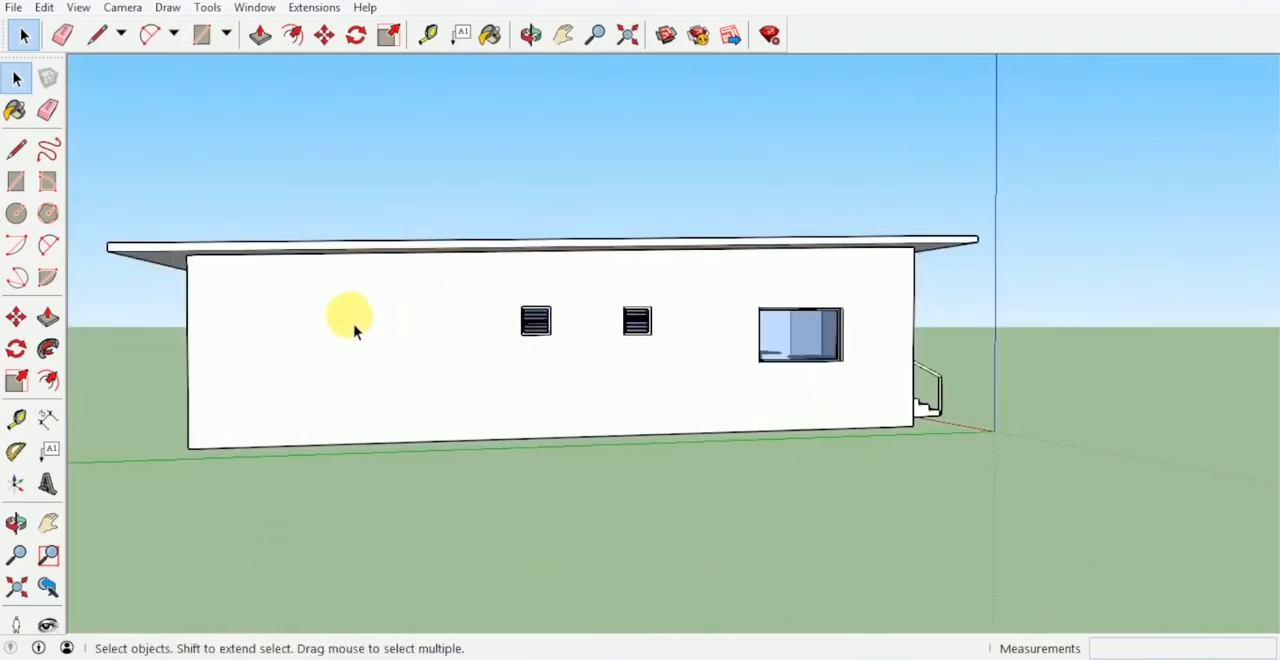
{"action": "middle_click_drag", "start_coordinate": [354, 326], "coordinate": [320, 309]}
{"action": "scroll", "coordinate": [428, 320], "scroll_direction": "up", "scroll_amount": 3}
{"action": "middle_click_drag", "start_coordinate": [428, 320], "coordinate": [463, 330]}
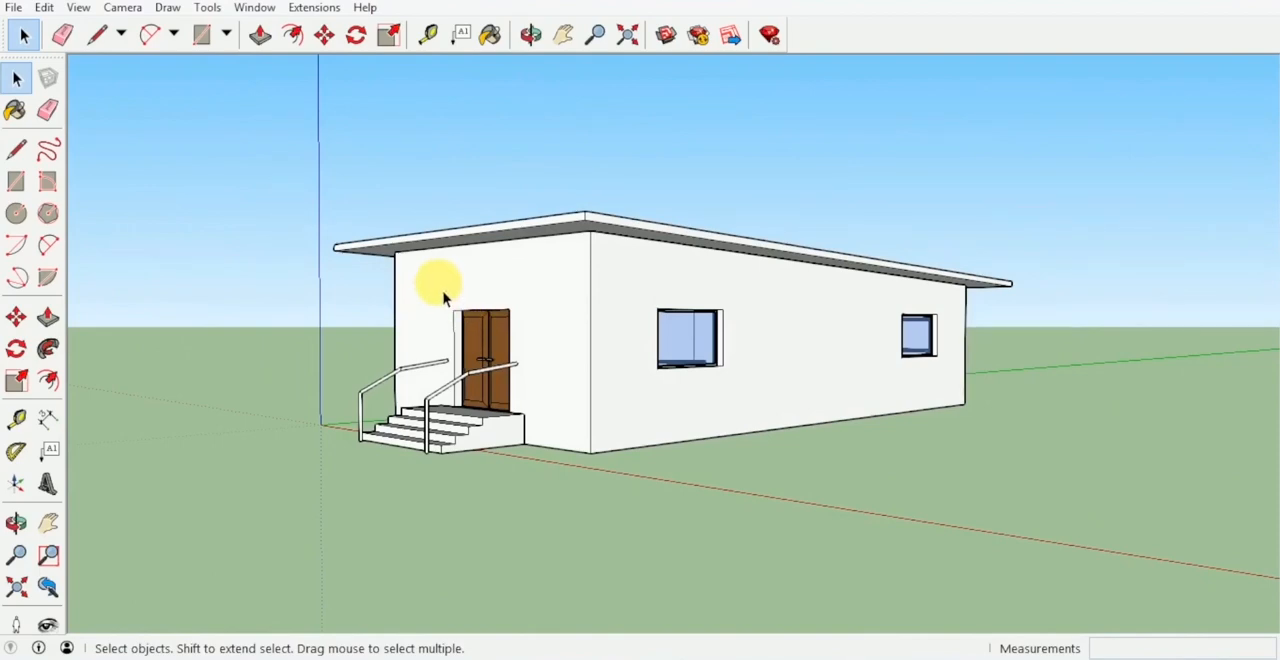